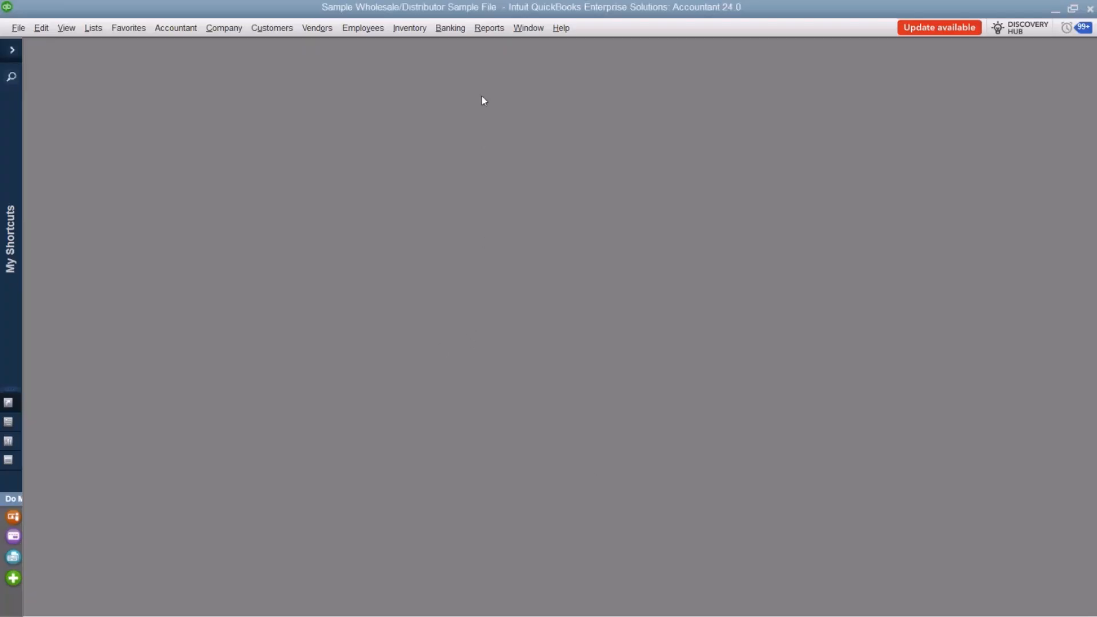
Open the Memorized Report List, look through its report groups from Manufacturing and Wholesale to Vendors, and close it.
{"action": "left_click", "coordinate": [487, 33]}
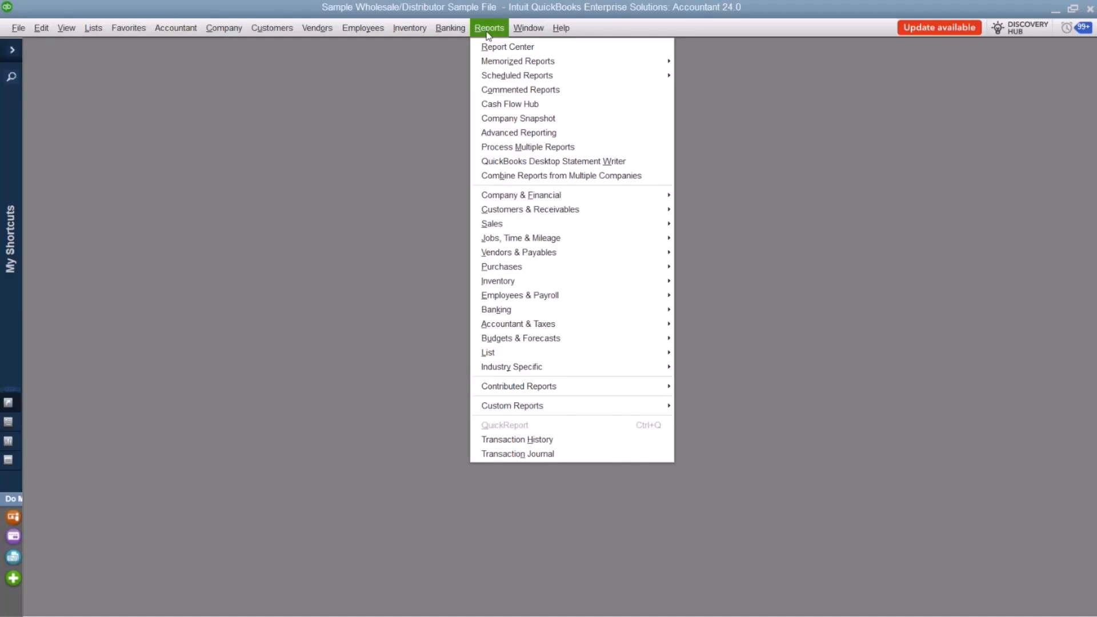
{"action": "mouse_move", "coordinate": [512, 60]}
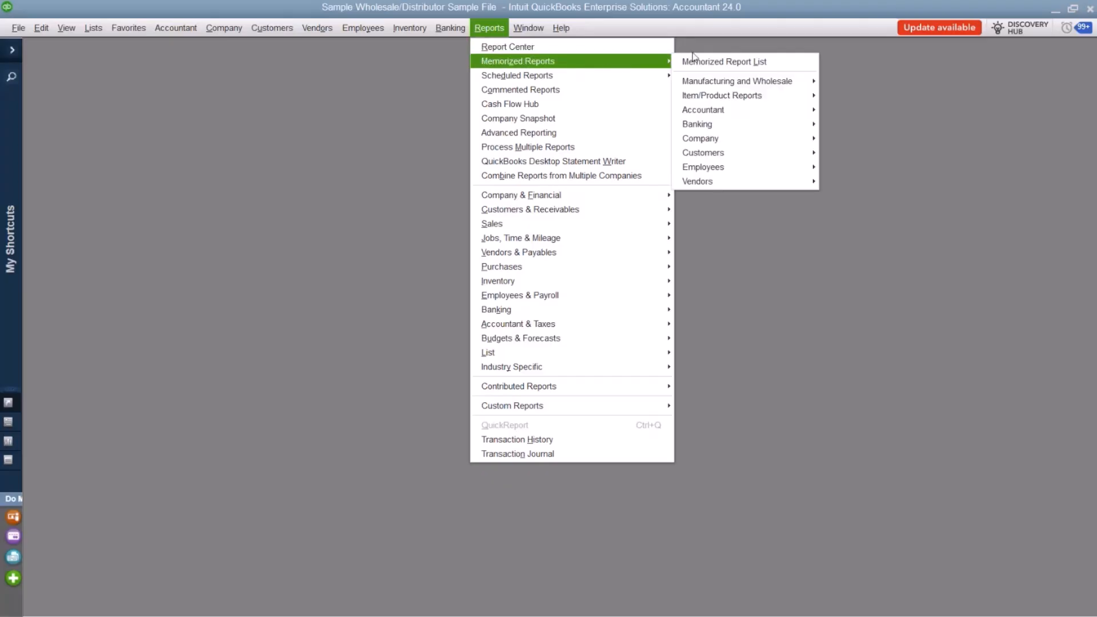
{"action": "left_click", "coordinate": [727, 60]}
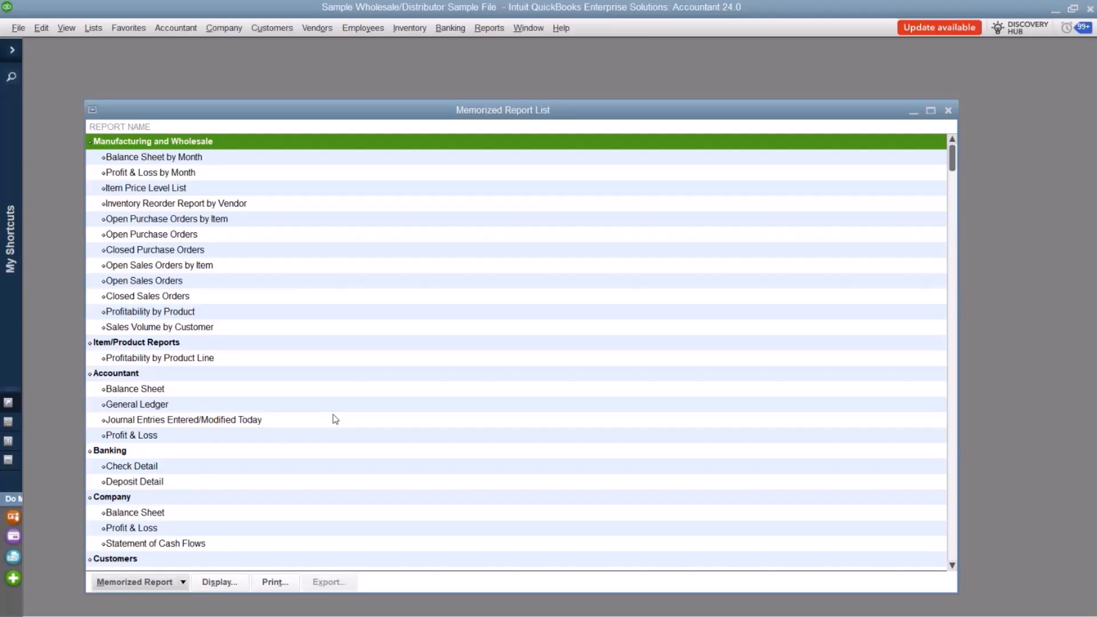
{"action": "scroll", "coordinate": [205, 197], "scroll_direction": "down", "scroll_amount": 5}
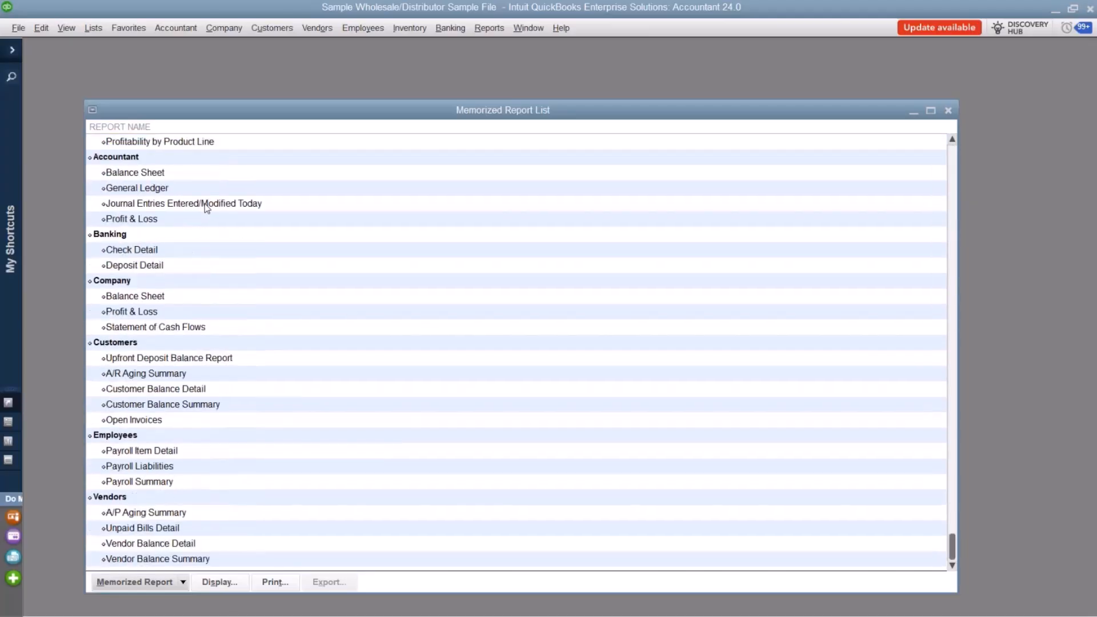
{"action": "scroll", "coordinate": [208, 228], "scroll_direction": "up", "scroll_amount": 5}
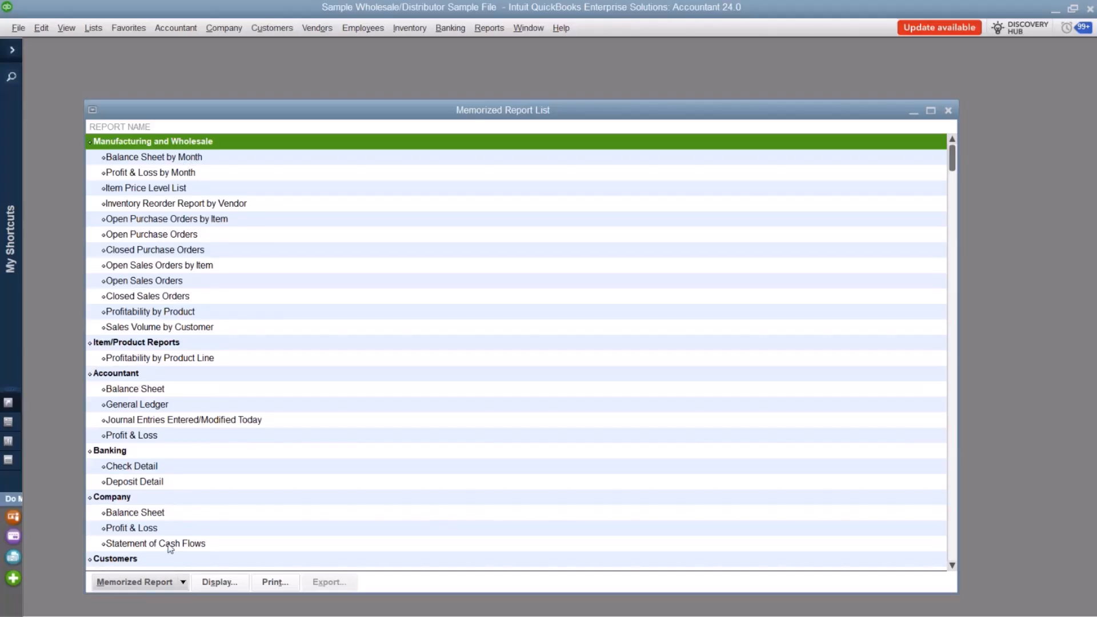
{"action": "scroll", "coordinate": [171, 548], "scroll_direction": "down", "scroll_amount": 5}
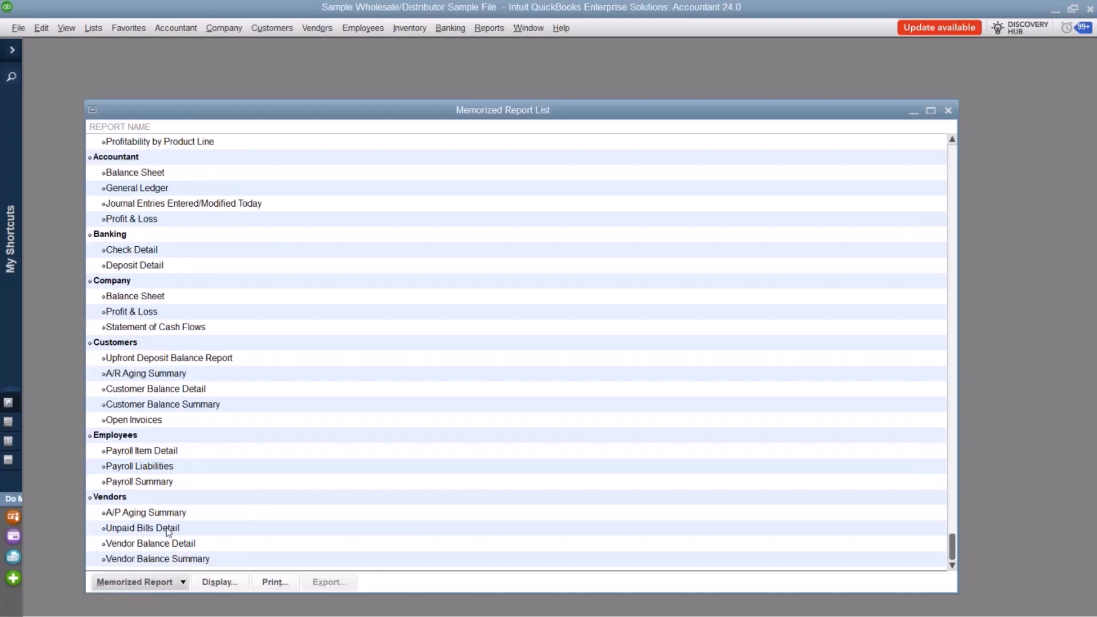
{"action": "scroll", "coordinate": [169, 503], "scroll_direction": "up", "scroll_amount": 5}
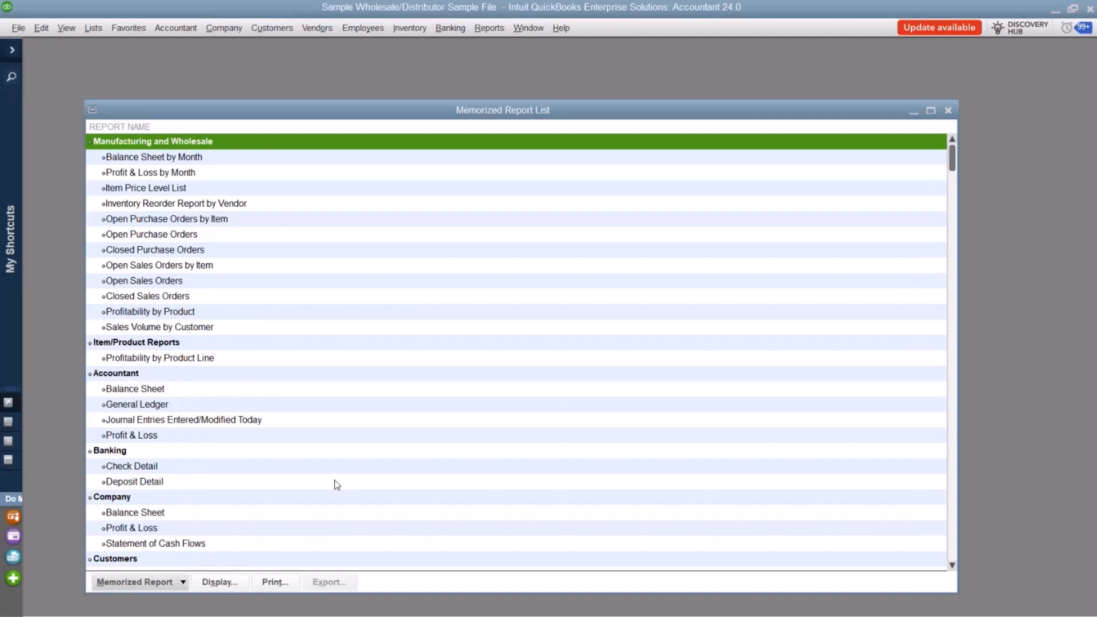
{"action": "left_click", "coordinate": [949, 111]}
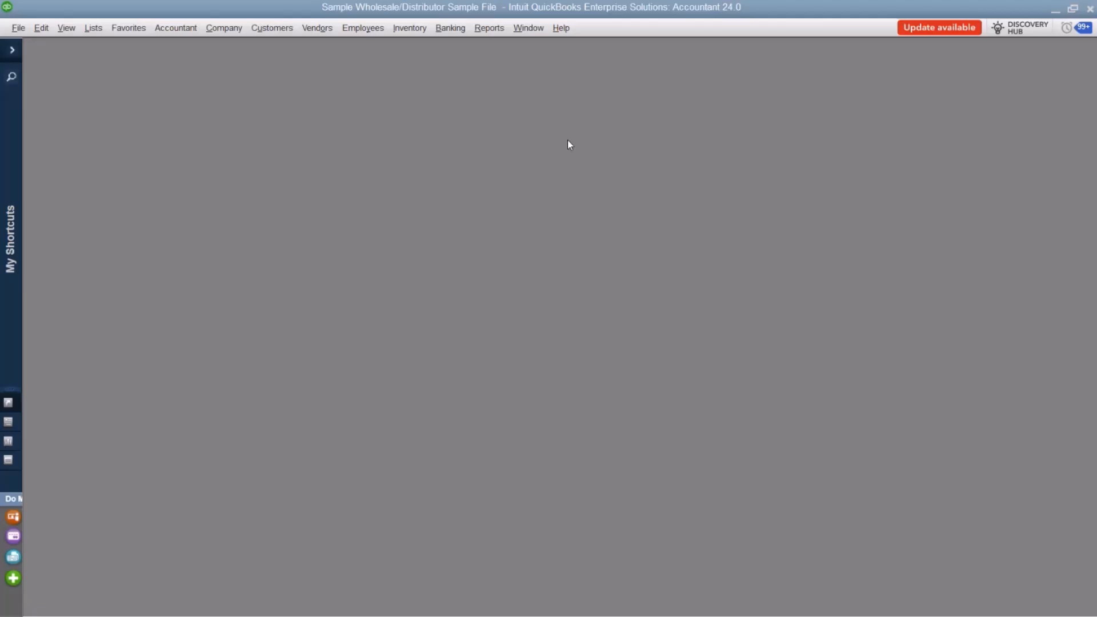
Open the Sales by Rep Detail report and set its date range to Last Month.
{"action": "left_click", "coordinate": [496, 29]}
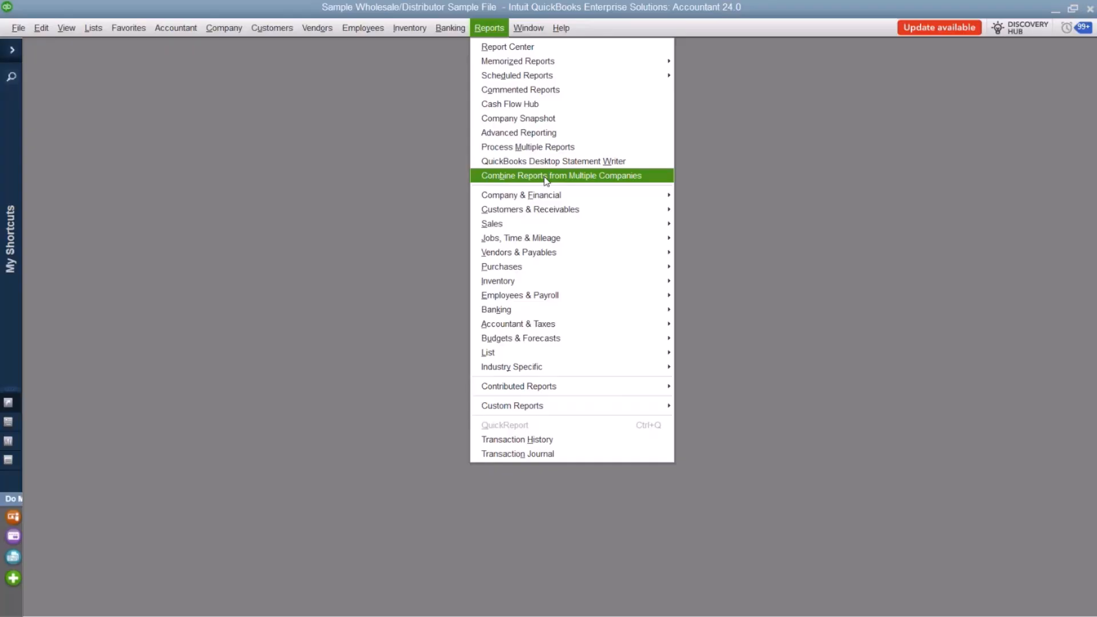
{"action": "mouse_move", "coordinate": [574, 224]}
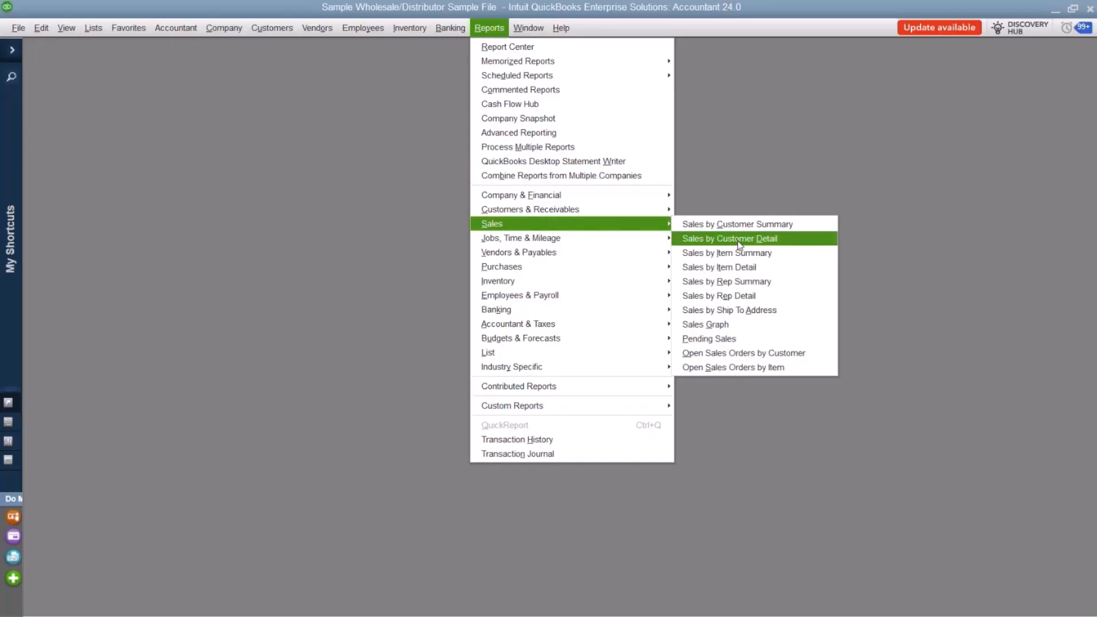
{"action": "left_click", "coordinate": [757, 296]}
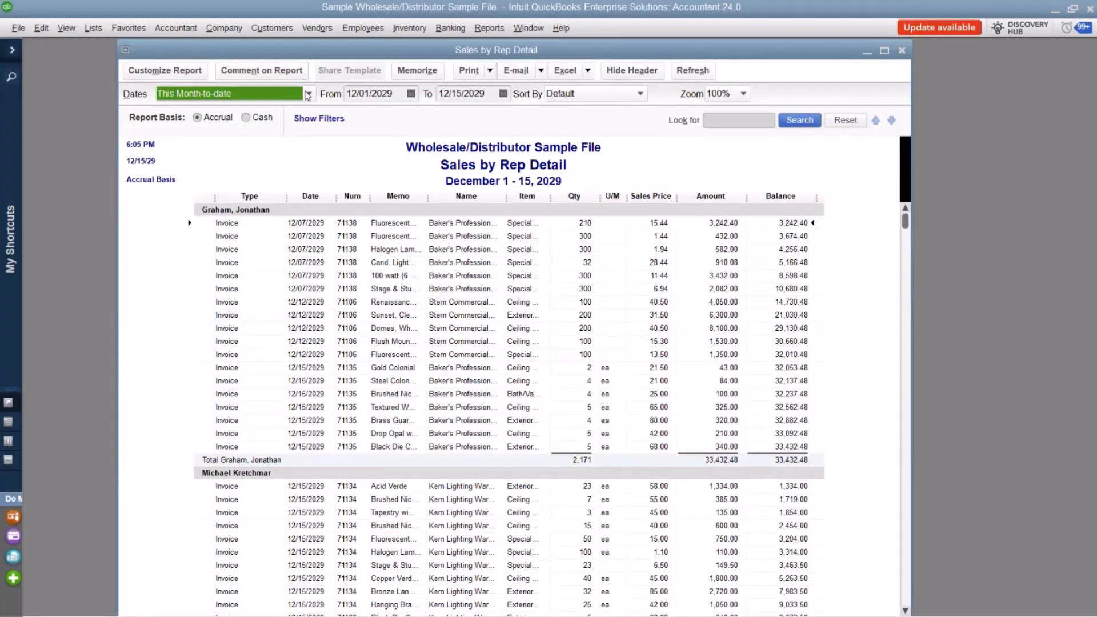
{"action": "left_click", "coordinate": [307, 95]}
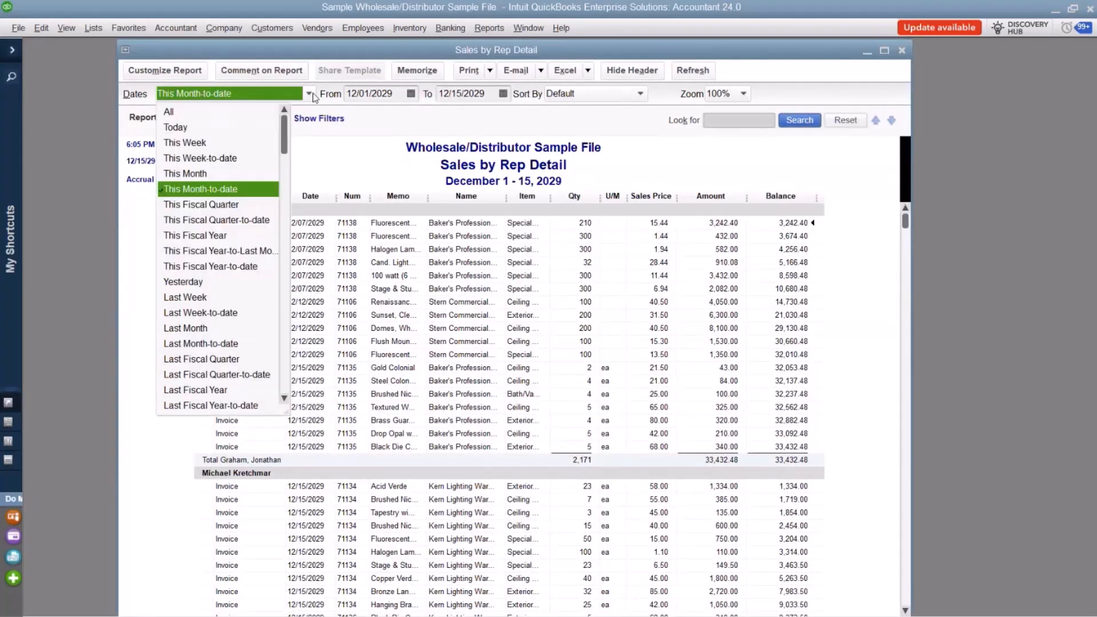
{"action": "left_click", "coordinate": [213, 329]}
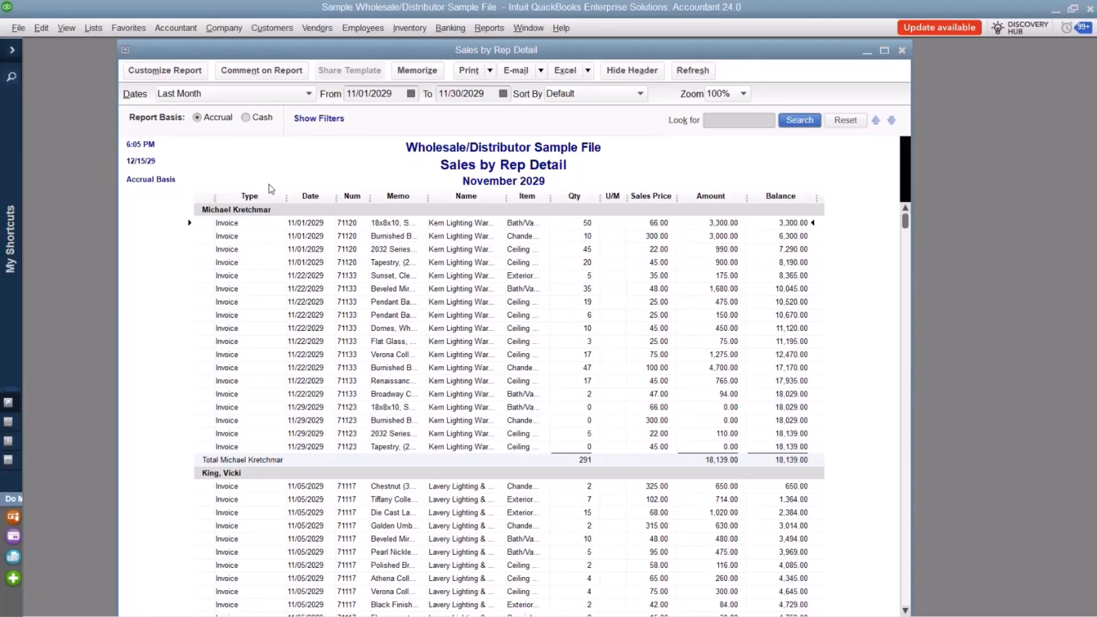
Open the customization settings of the Sales by Rep Detail report and set the report basis to Cash.
{"action": "left_click", "coordinate": [164, 70]}
{"action": "left_click_drag", "start_coordinate": [216, 40], "coordinate": [360, 113]}
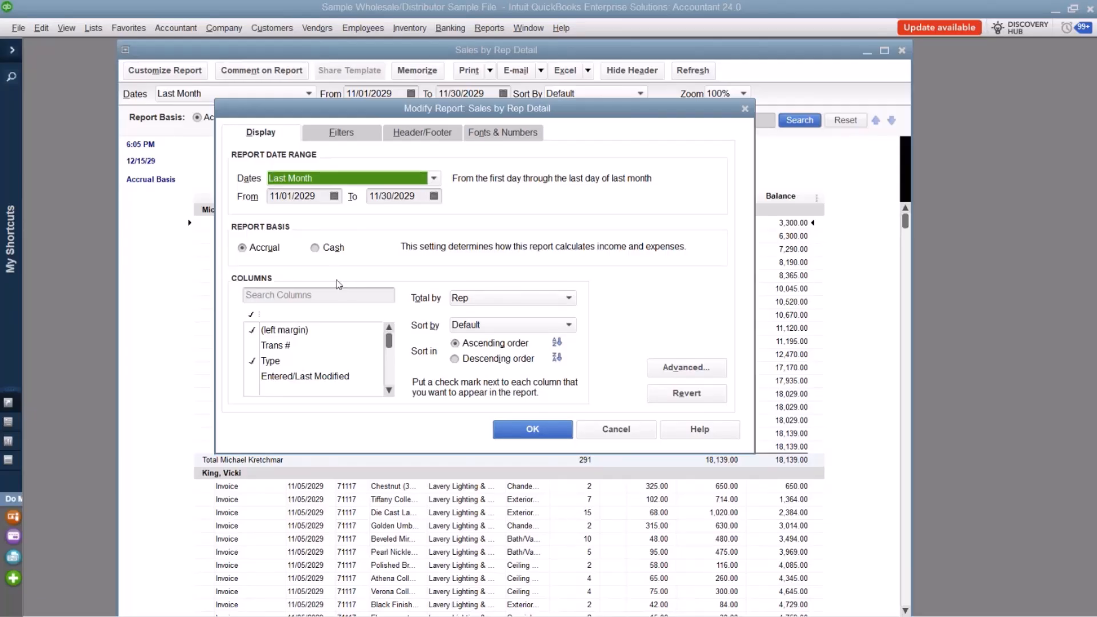
{"action": "left_click", "coordinate": [316, 249]}
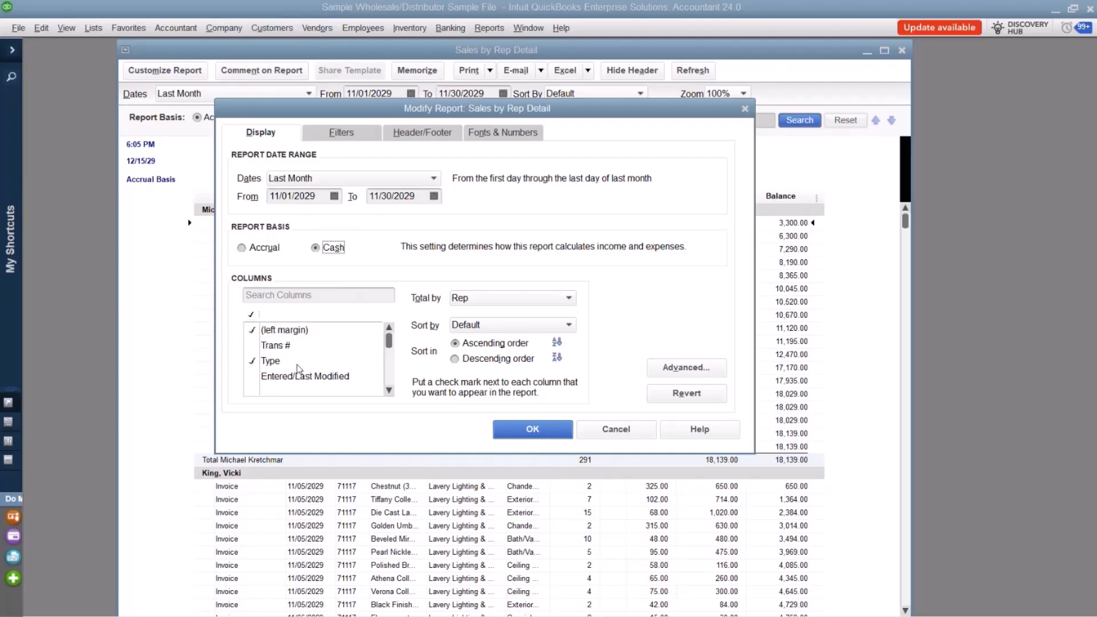
Add the Trans # and Deliv Date columns to the report and apply the customization.
{"action": "left_click_drag", "start_coordinate": [456, 110], "coordinate": [406, 149]}
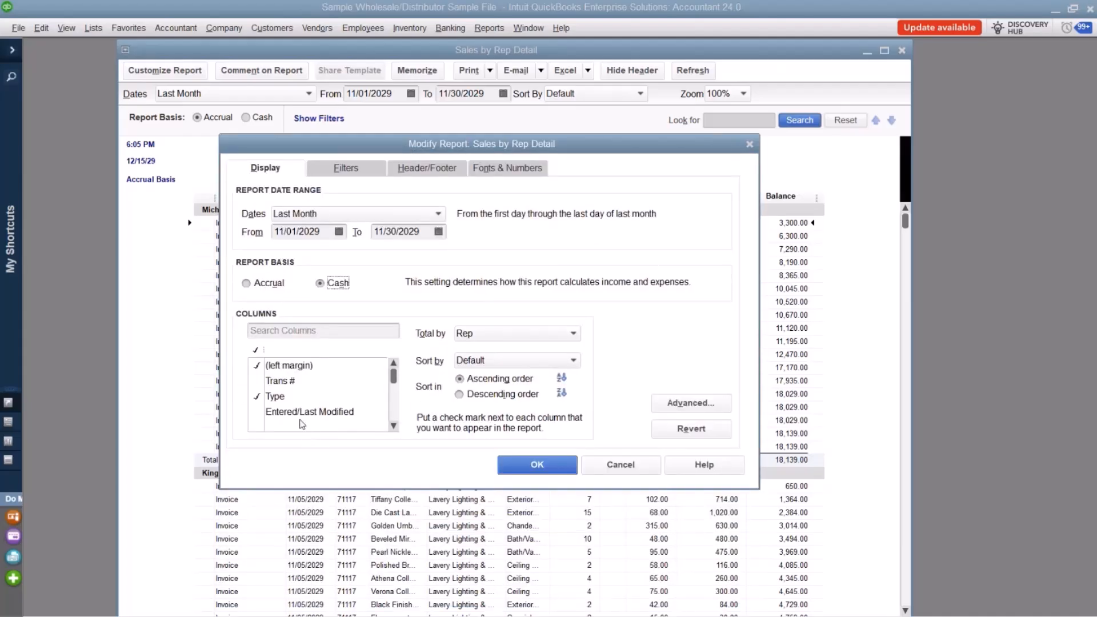
{"action": "left_click", "coordinate": [255, 382]}
{"action": "scroll", "coordinate": [348, 419], "scroll_direction": "down", "scroll_amount": 1}
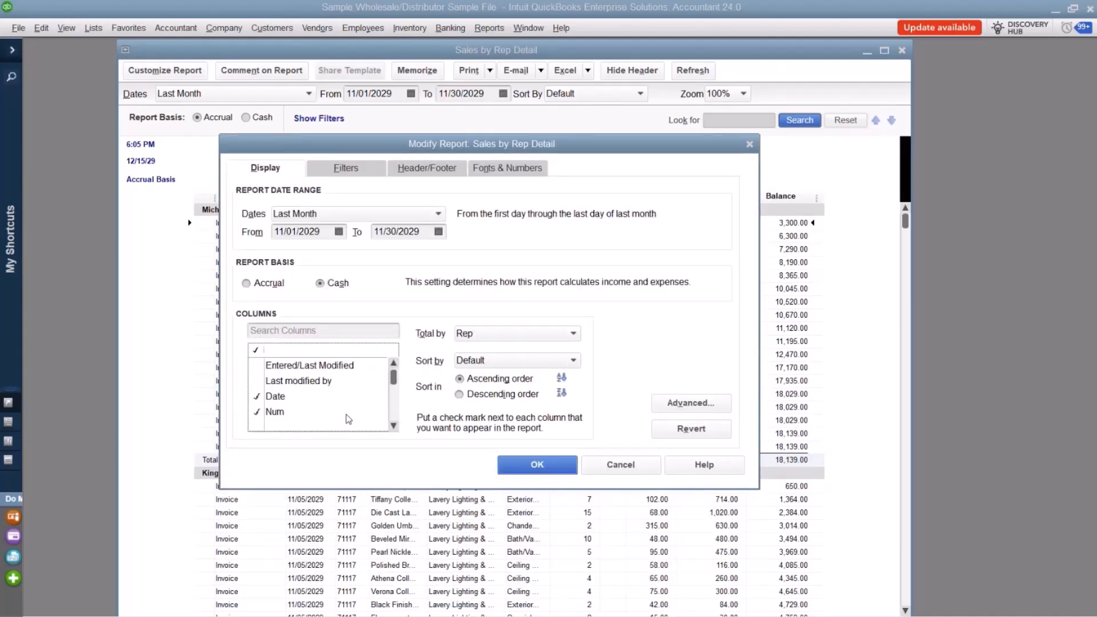
{"action": "scroll", "coordinate": [348, 419], "scroll_direction": "down", "scroll_amount": 1}
{"action": "scroll", "coordinate": [348, 418], "scroll_direction": "down", "scroll_amount": 3}
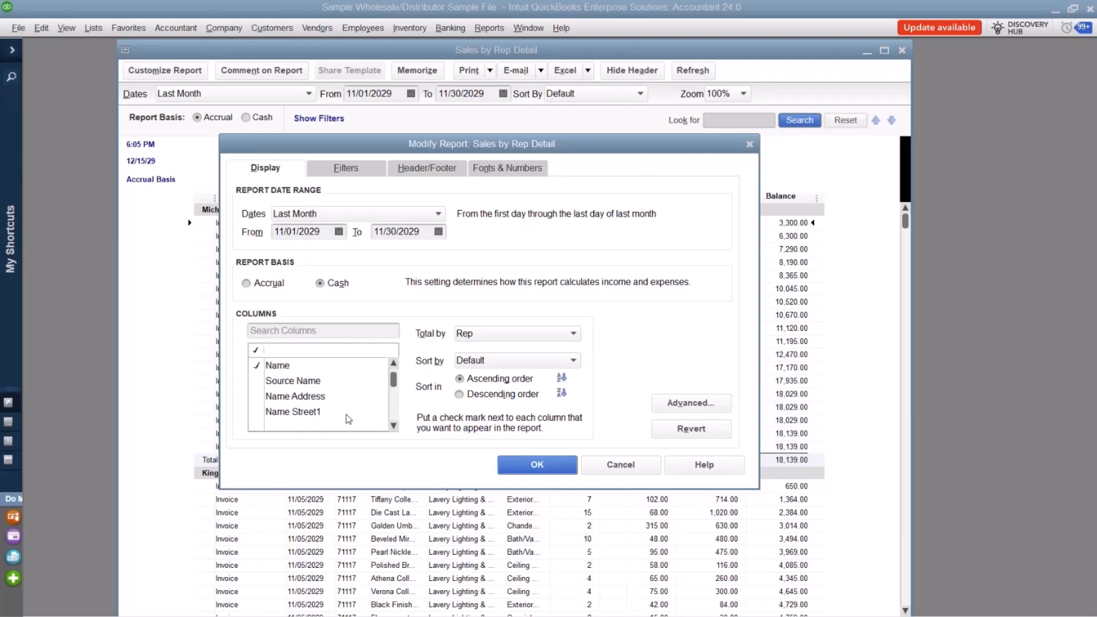
{"action": "scroll", "coordinate": [348, 419], "scroll_direction": "down", "scroll_amount": 2}
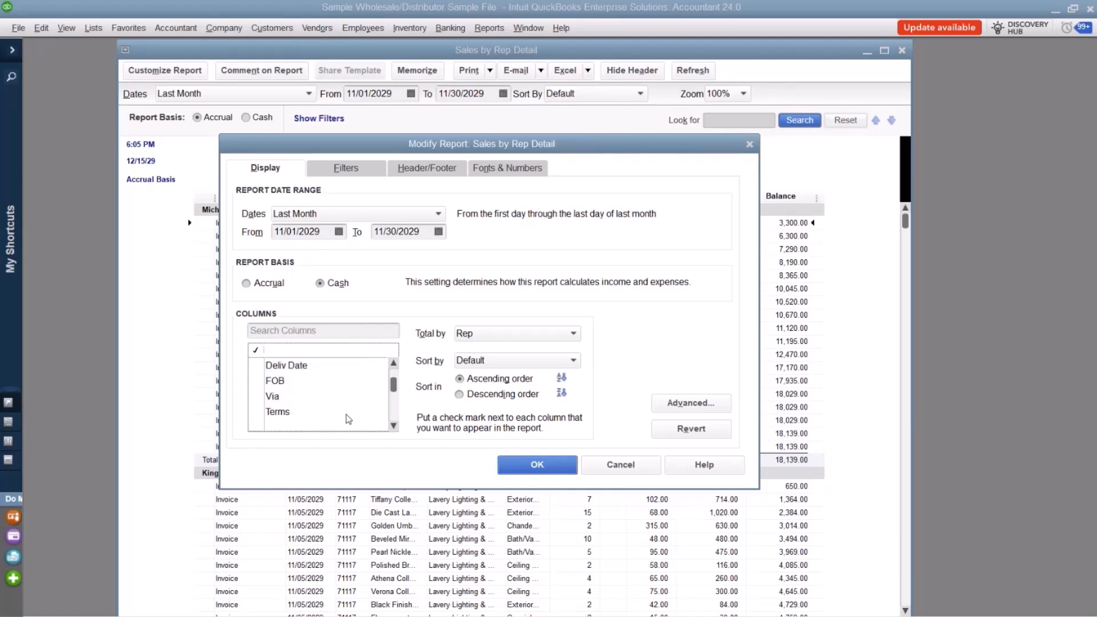
{"action": "scroll", "coordinate": [348, 419], "scroll_direction": "down", "scroll_amount": 1}
{"action": "scroll", "coordinate": [347, 419], "scroll_direction": "up", "scroll_amount": 1}
{"action": "scroll", "coordinate": [345, 415], "scroll_direction": "up", "scroll_amount": 1}
{"action": "left_click", "coordinate": [269, 409]}
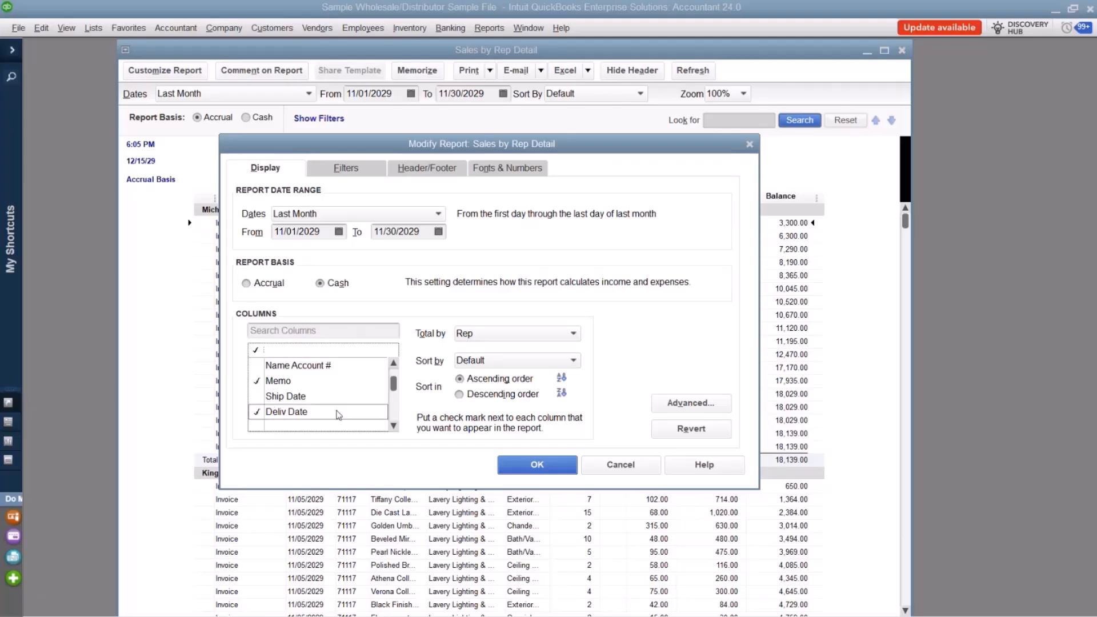
{"action": "left_click", "coordinate": [533, 467]}
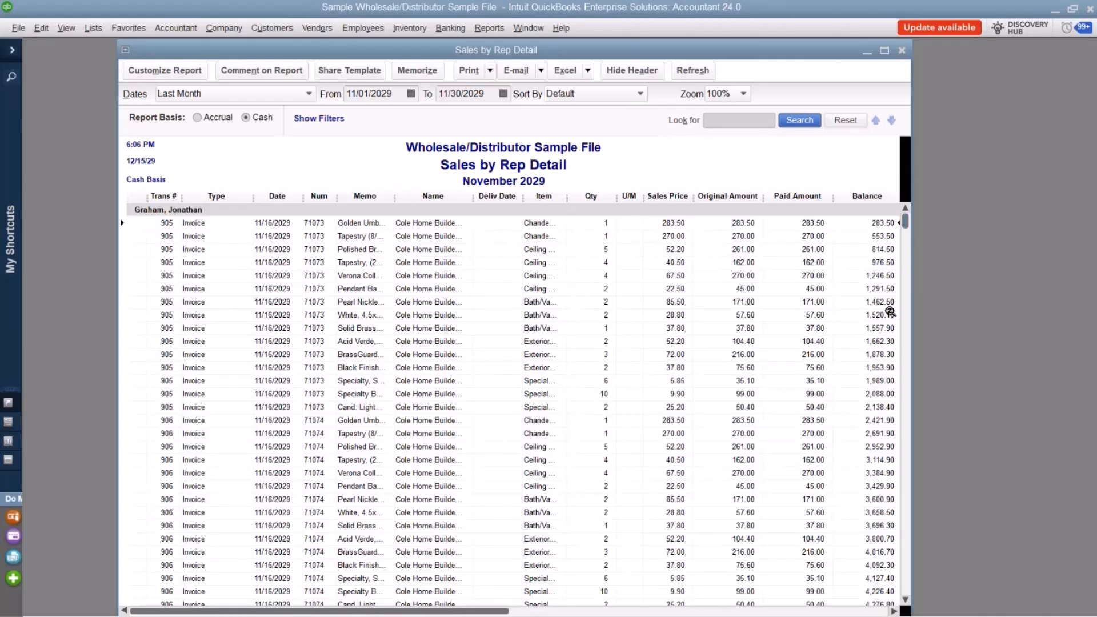
Search the report's available columns for "bal", remove the Balance column and apply the change.
{"action": "scroll", "coordinate": [882, 325], "scroll_direction": "down", "scroll_amount": 20}
{"action": "scroll", "coordinate": [885, 329], "scroll_direction": "up", "scroll_amount": 15}
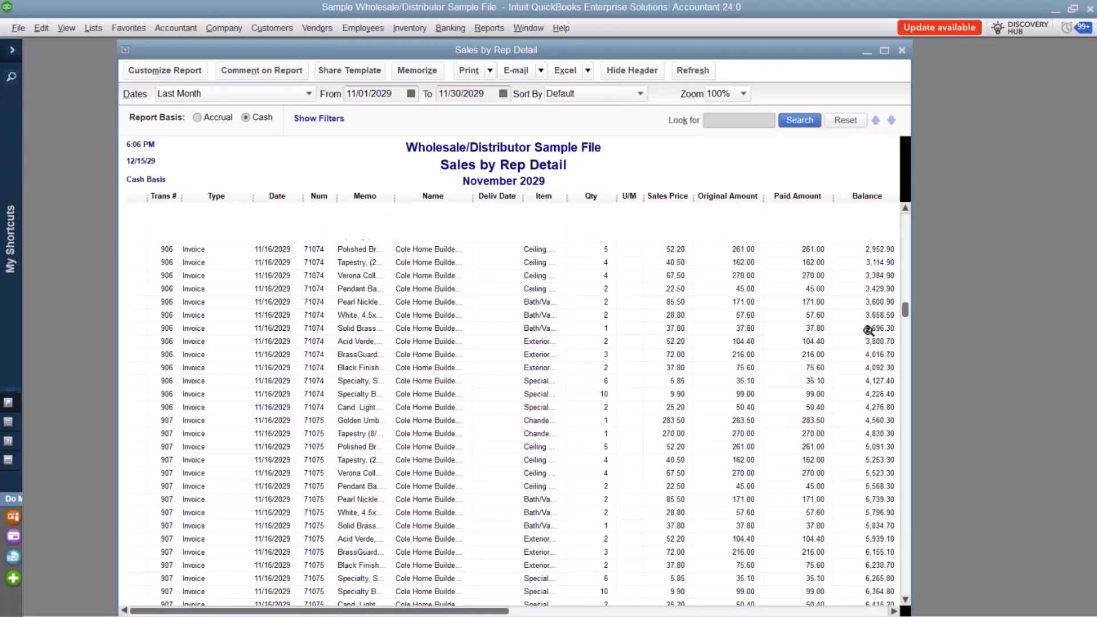
{"action": "left_click", "coordinate": [178, 77]}
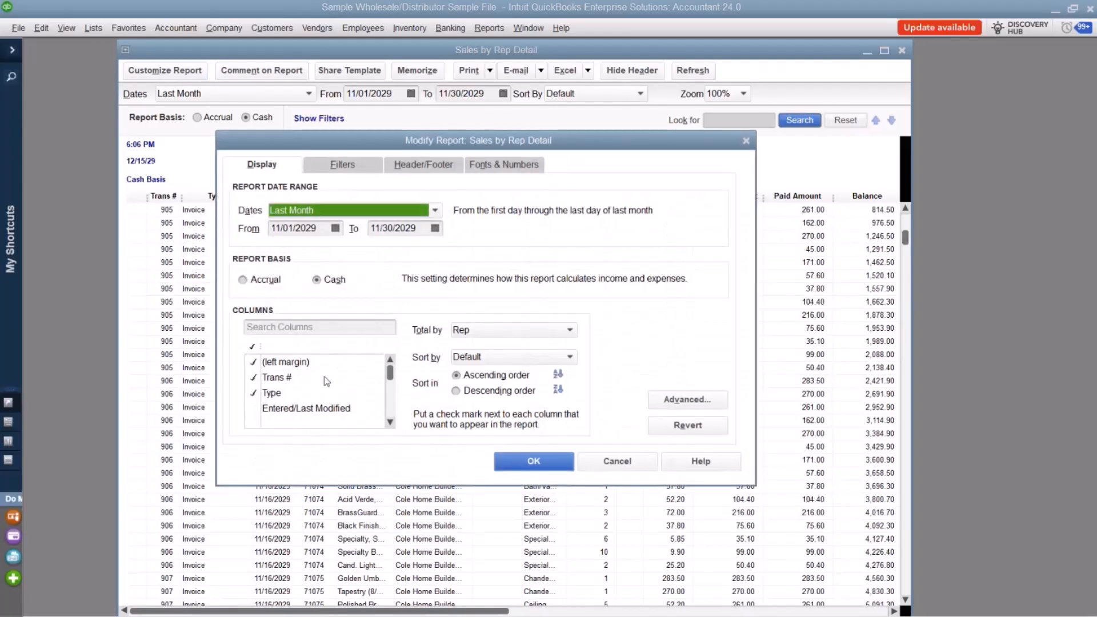
{"action": "type", "text": "bl"}
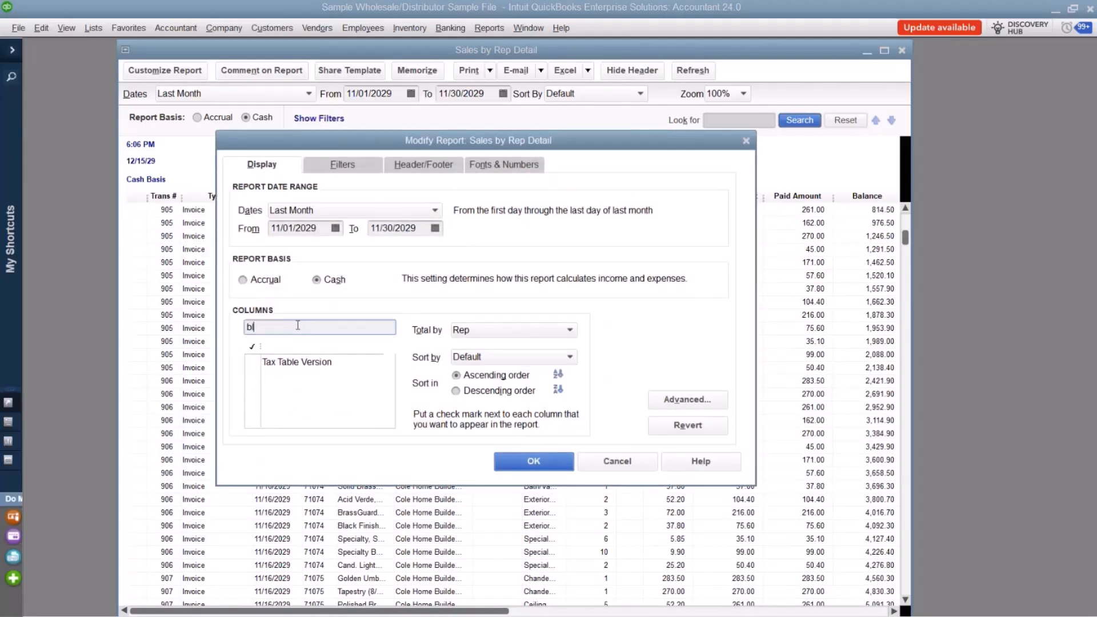
{"action": "key", "text": "BackSpace"}
{"action": "key", "text": "BackSpace"}
{"action": "type", "text": "bal"}
{"action": "left_click", "coordinate": [253, 377]}
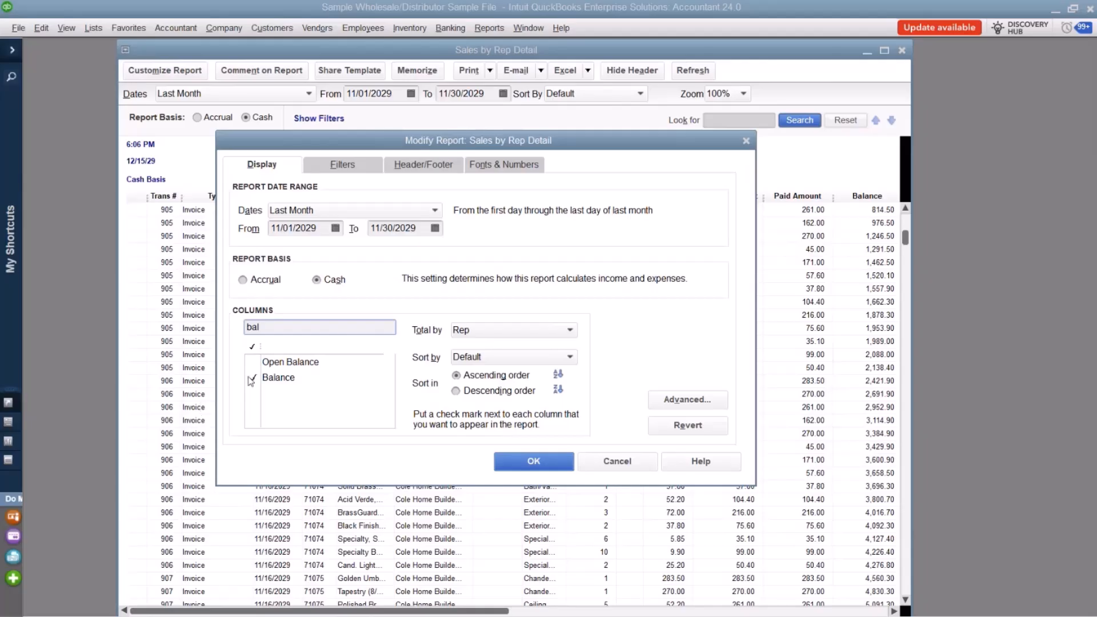
{"action": "left_click", "coordinate": [525, 462]}
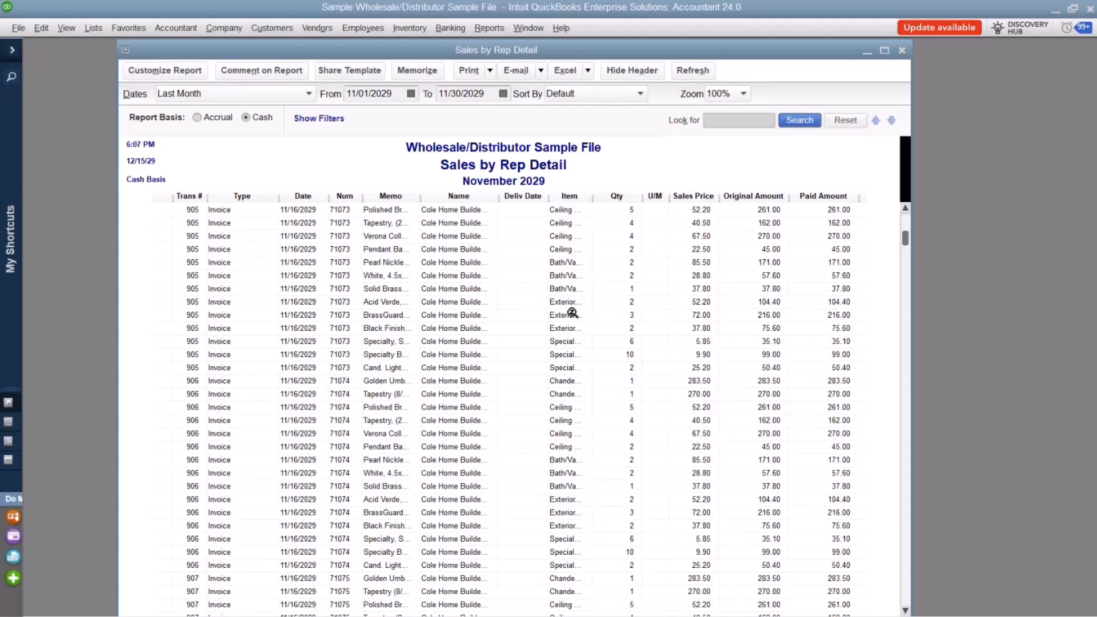
Set the report's Company Name font size to 16 and apply the change to all related fonts.
{"action": "left_click", "coordinate": [164, 70]}
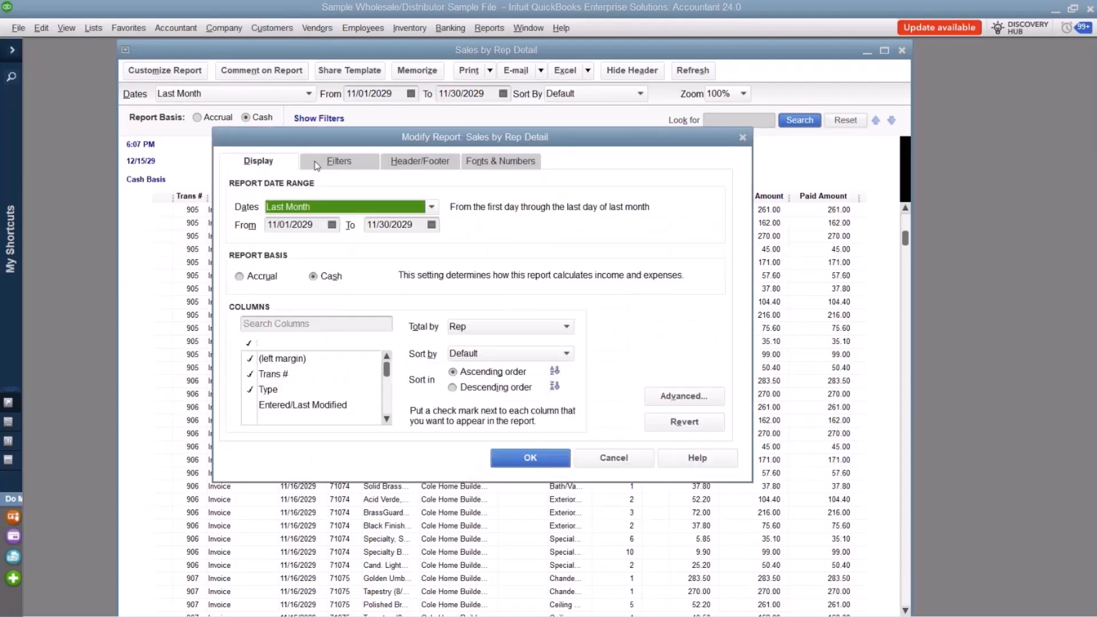
{"action": "left_click", "coordinate": [475, 166]}
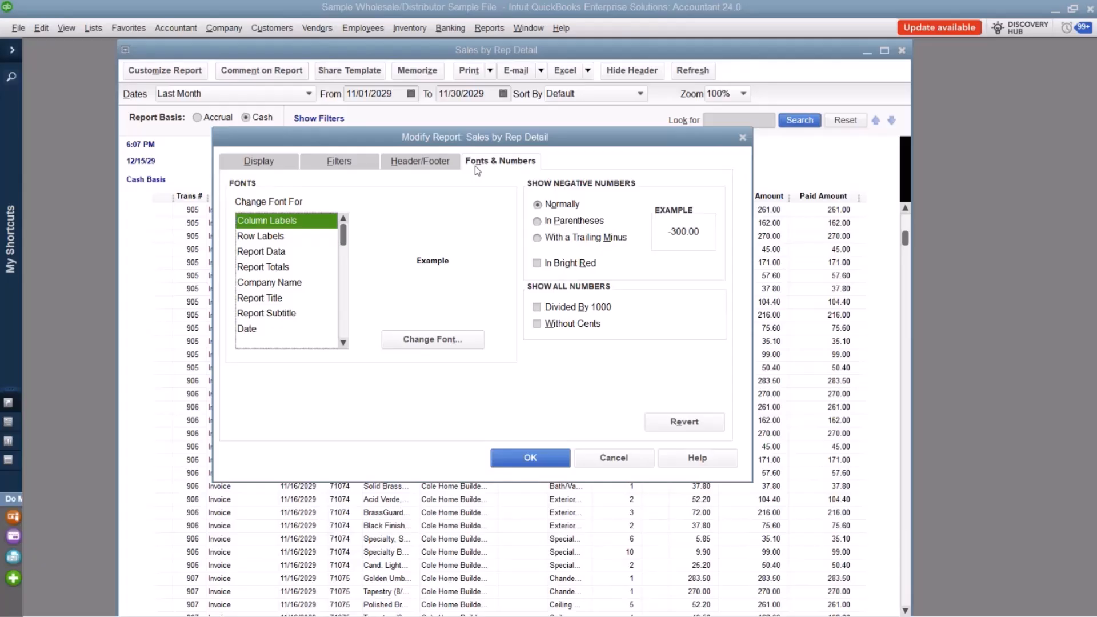
{"action": "left_click", "coordinate": [289, 284]}
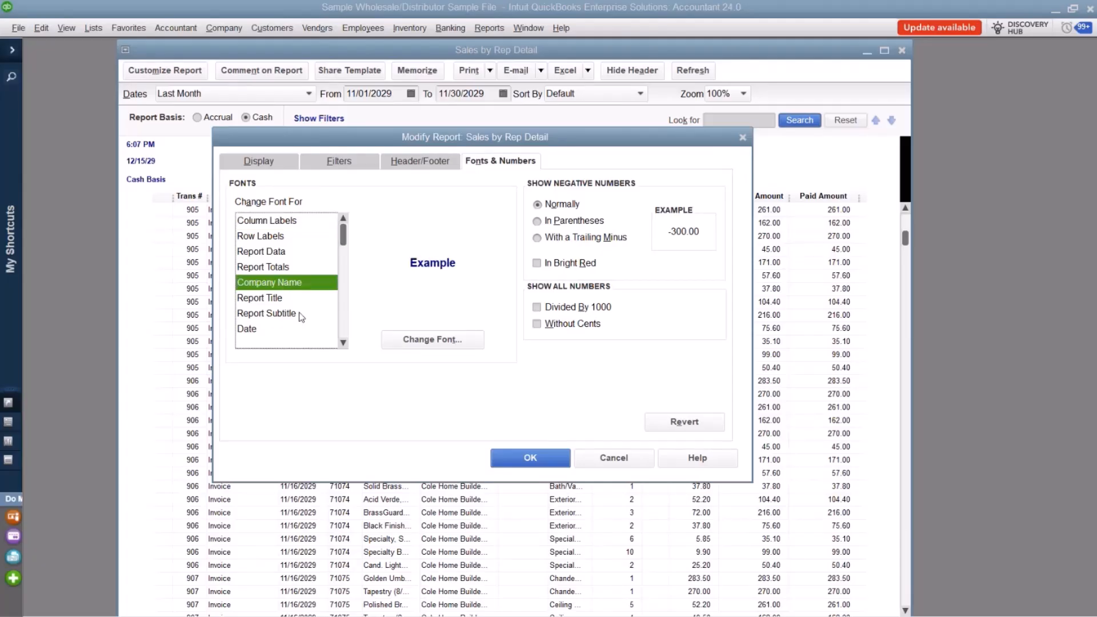
{"action": "left_click", "coordinate": [423, 341]}
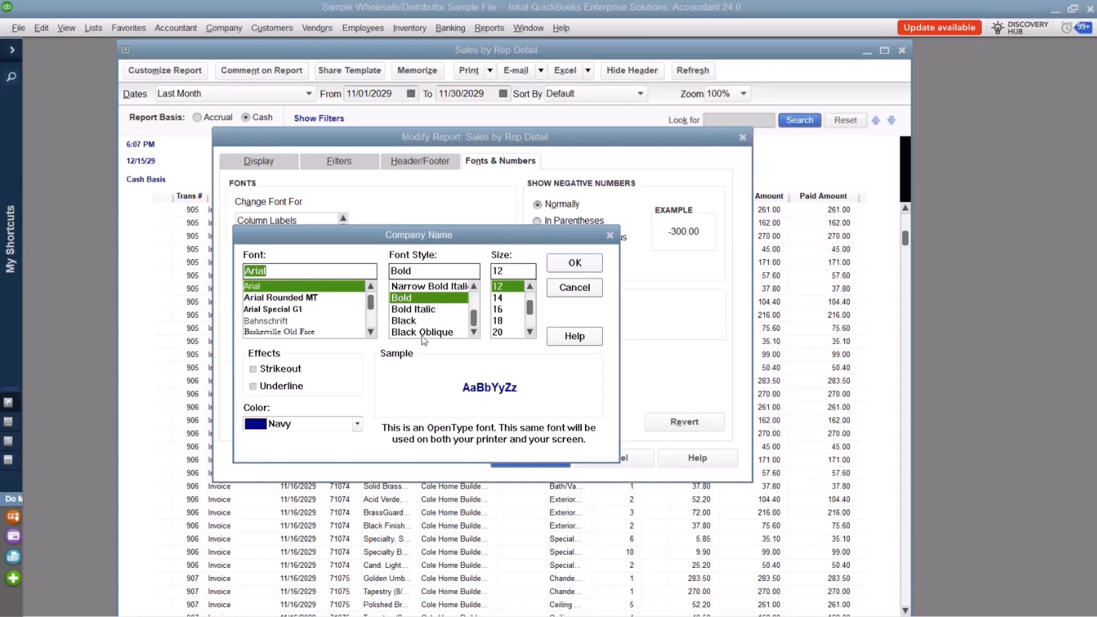
{"action": "left_click", "coordinate": [498, 309]}
{"action": "left_click", "coordinate": [573, 262]}
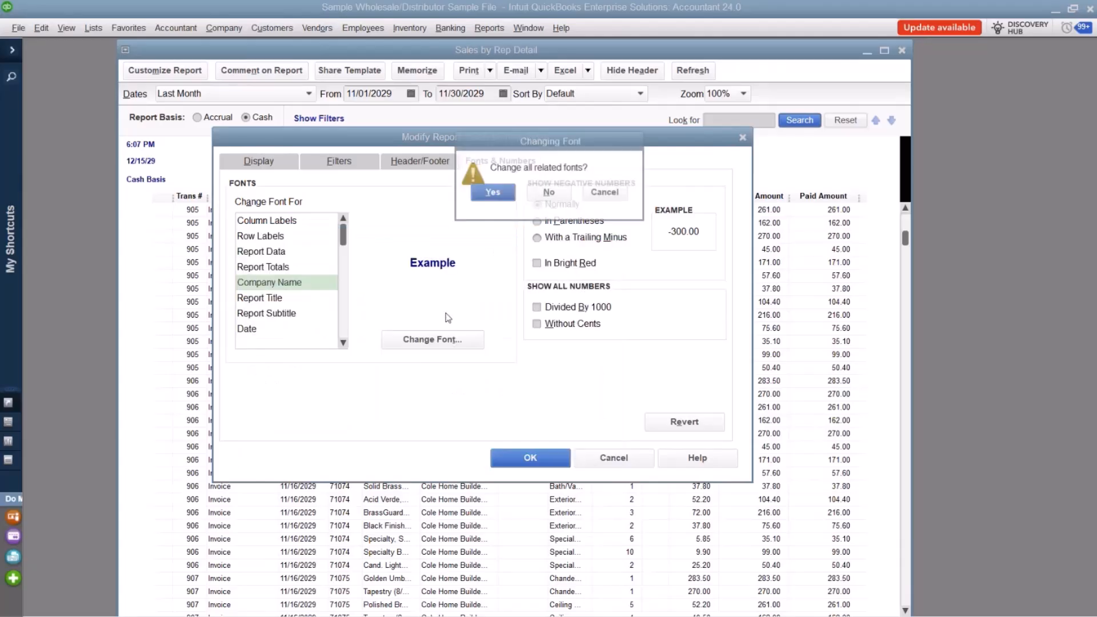
{"action": "left_click", "coordinate": [496, 195]}
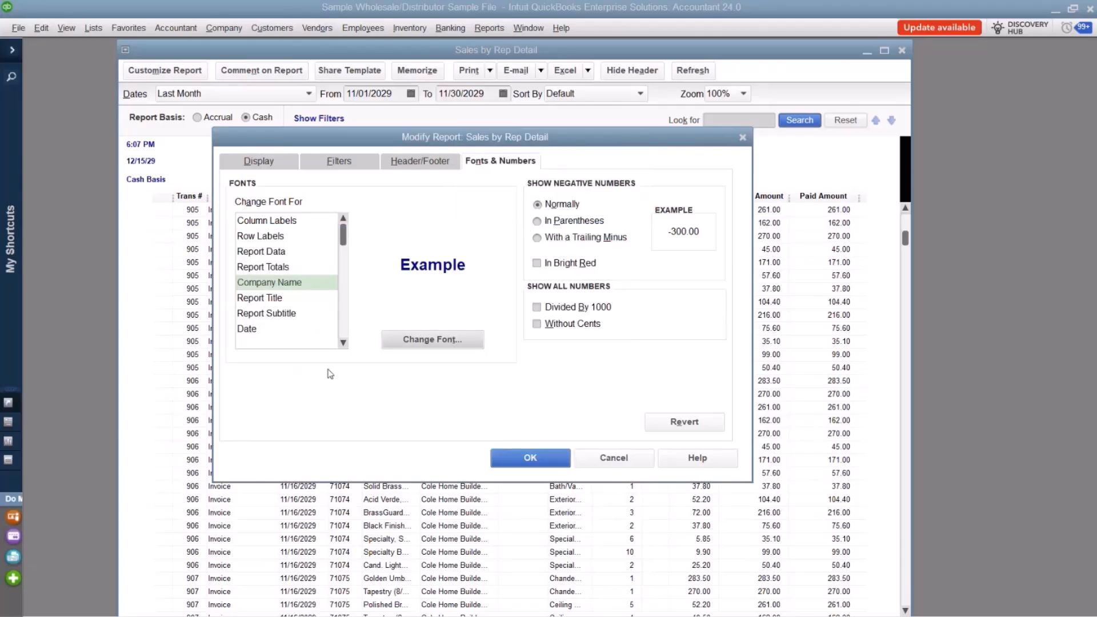
Look through the report elements whose fonts can be changed, previewing Column Labels and Report Basis.
{"action": "left_click", "coordinate": [281, 222]}
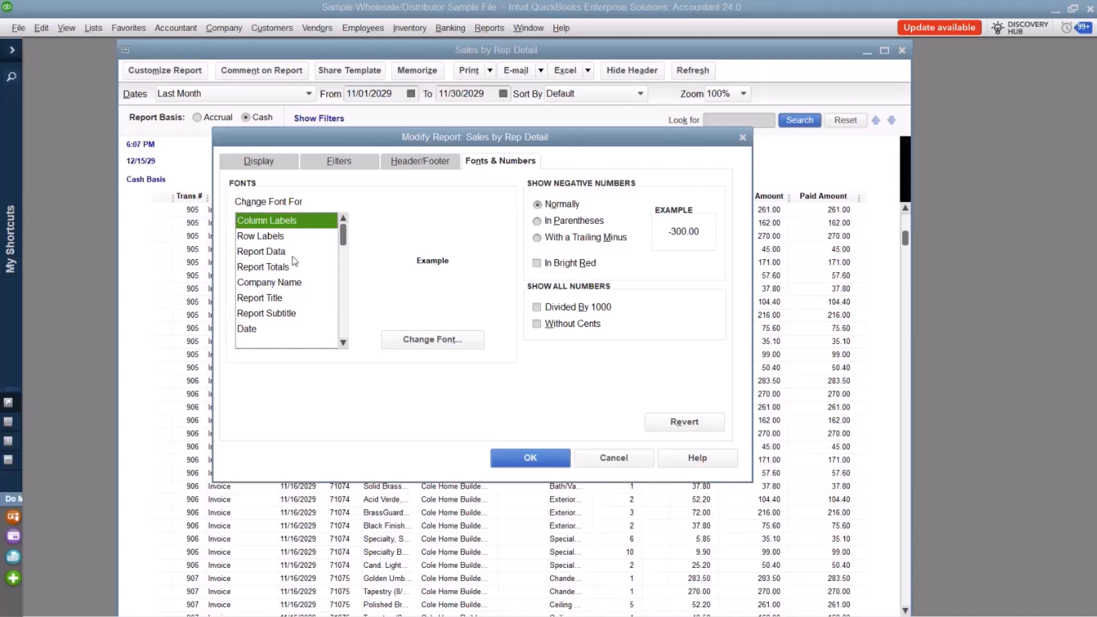
{"action": "scroll", "coordinate": [289, 265], "scroll_direction": "down", "scroll_amount": 2}
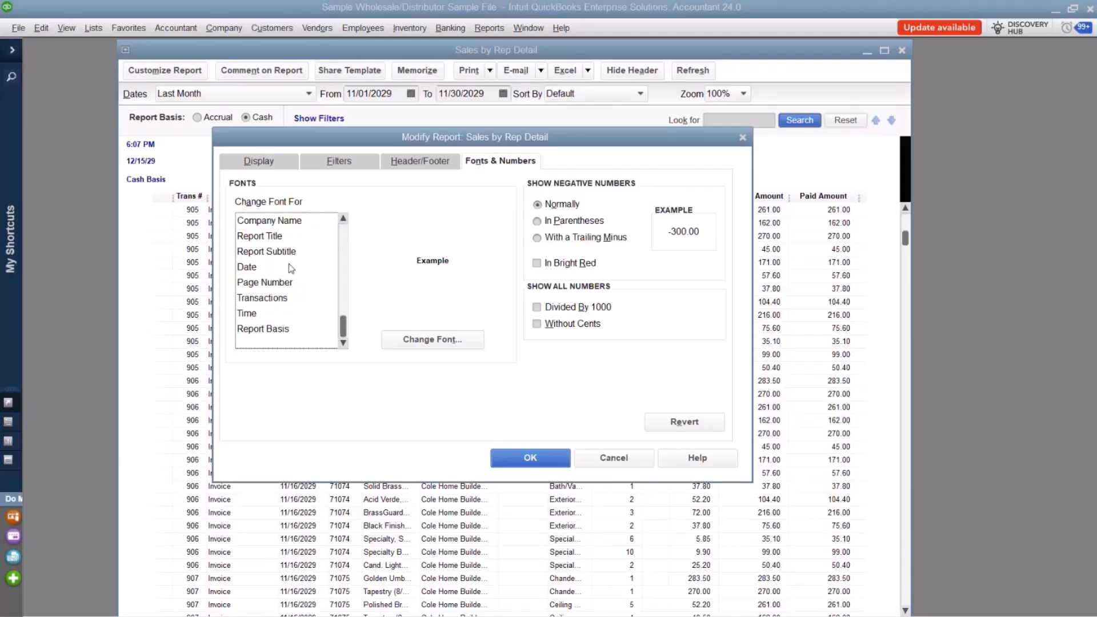
{"action": "left_click", "coordinate": [295, 332]}
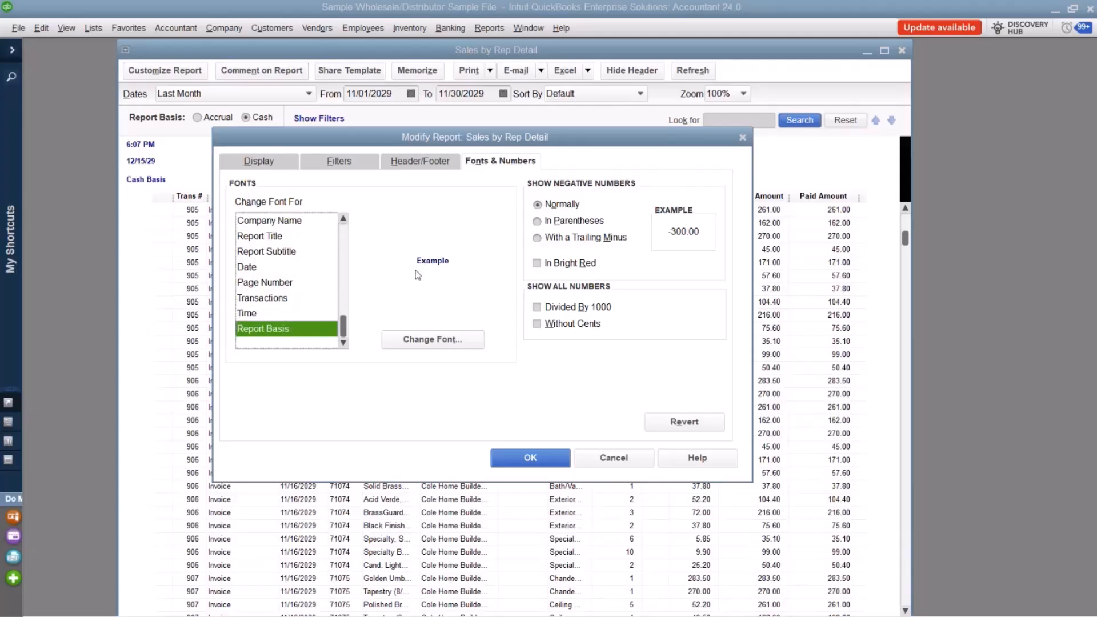
Change the report title in the header to "Paid Invoice by Rep" and apply the modification.
{"action": "left_click", "coordinate": [394, 171]}
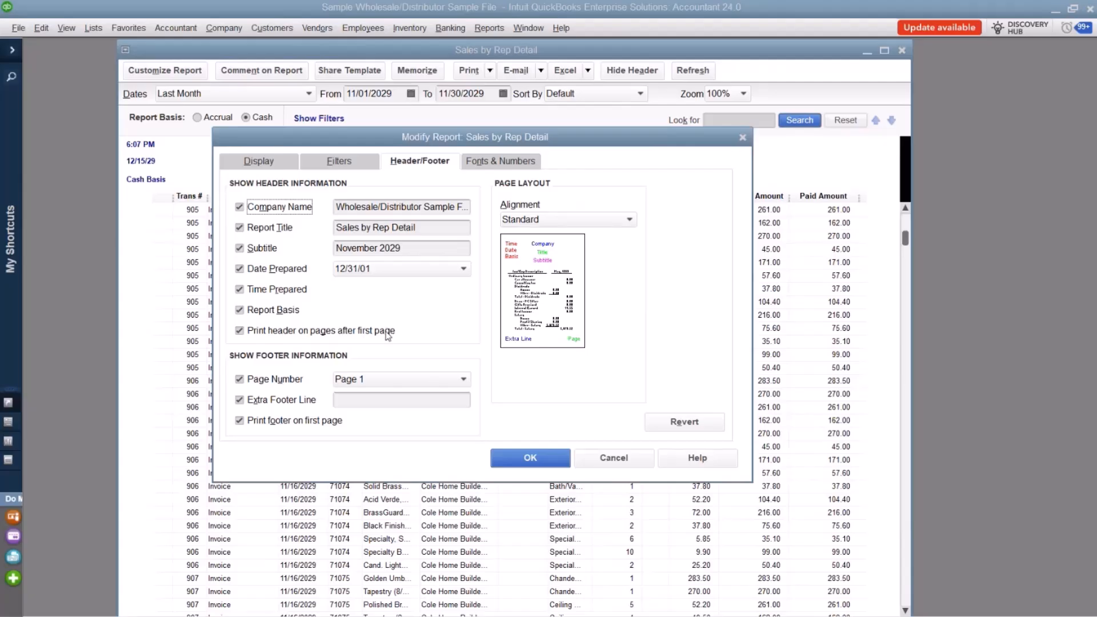
{"action": "left_click_drag", "start_coordinate": [416, 228], "coordinate": [336, 233]}
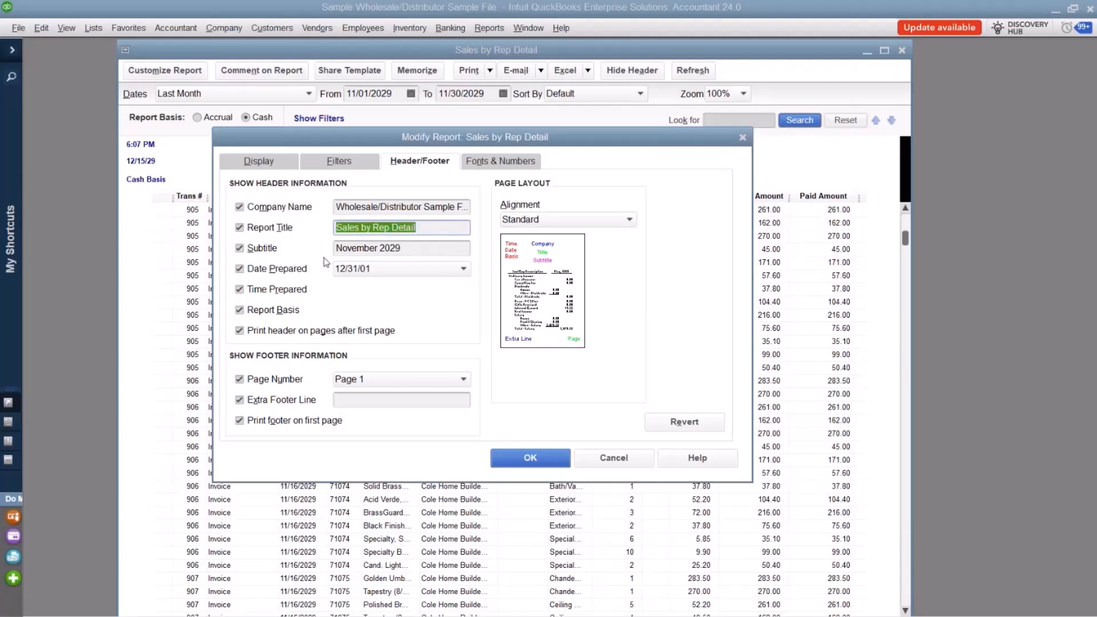
{"action": "type", "text": "aid Invoices"}
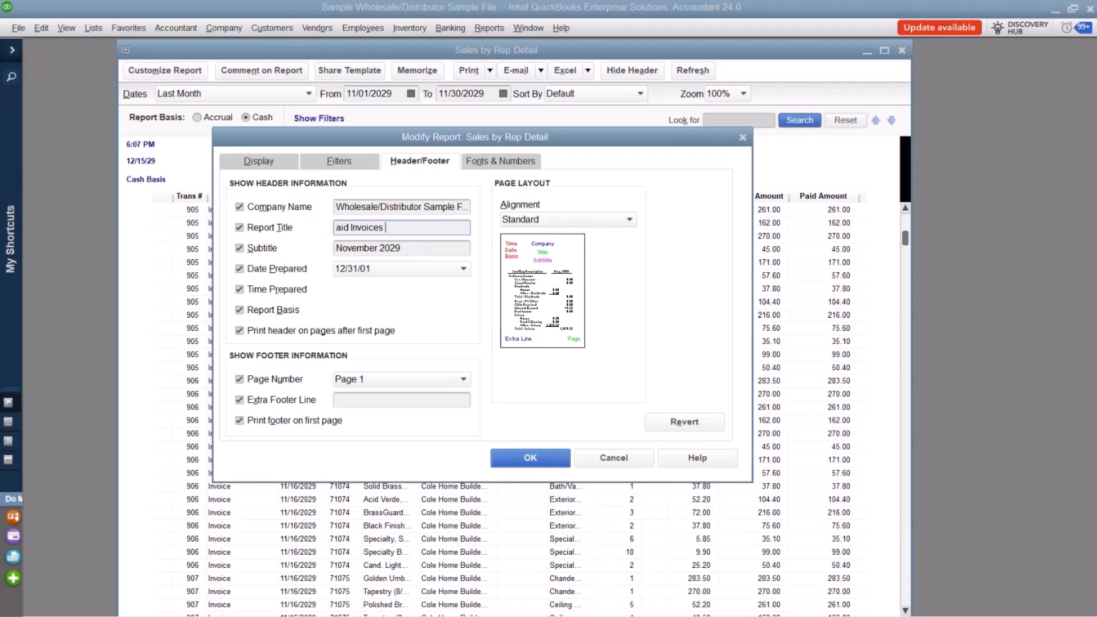
{"action": "key", "text": "shift+Home"}
{"action": "type", "text": "Paid Invoice by Rep"}
{"action": "left_click", "coordinate": [530, 457]}
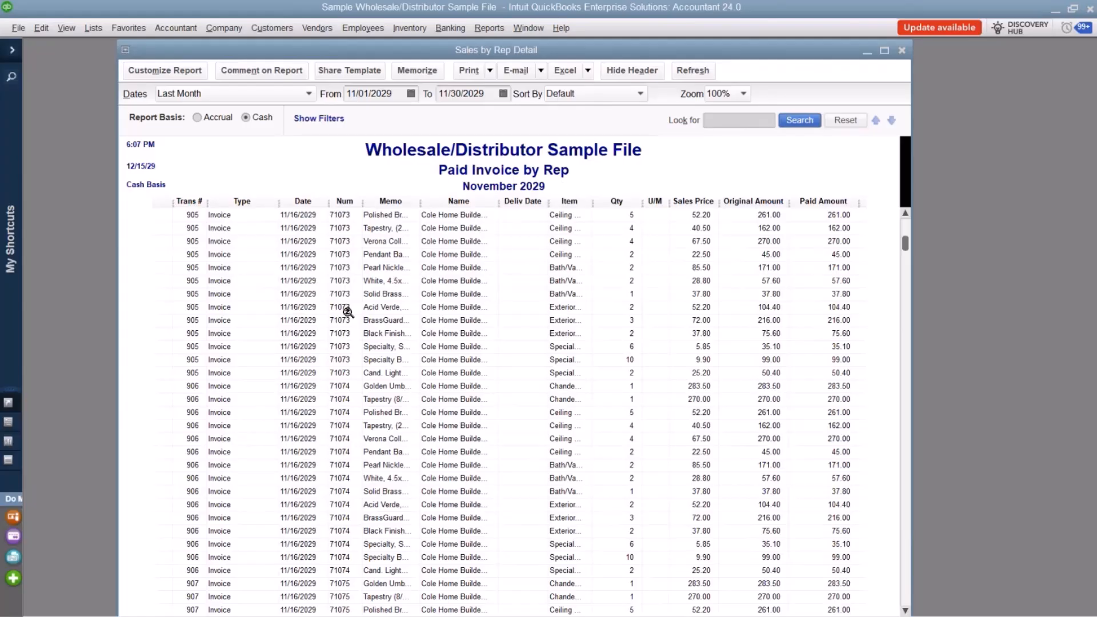
Customize the report header to hide the Company Name and apply the change.
{"action": "left_click", "coordinate": [154, 70]}
{"action": "left_click", "coordinate": [430, 160]}
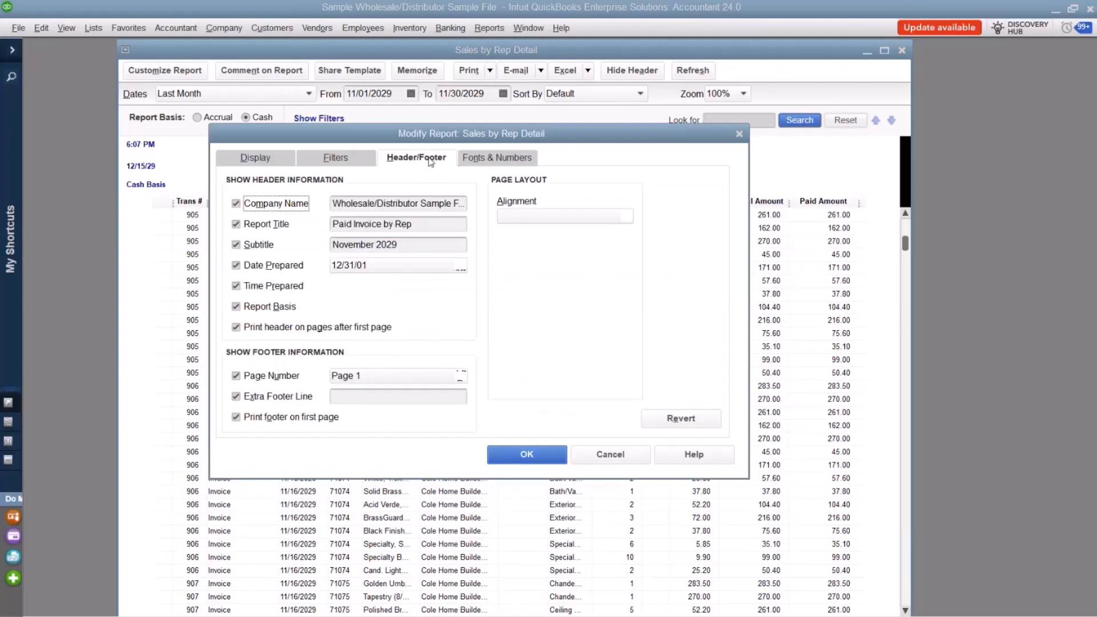
{"action": "left_click", "coordinate": [243, 204]}
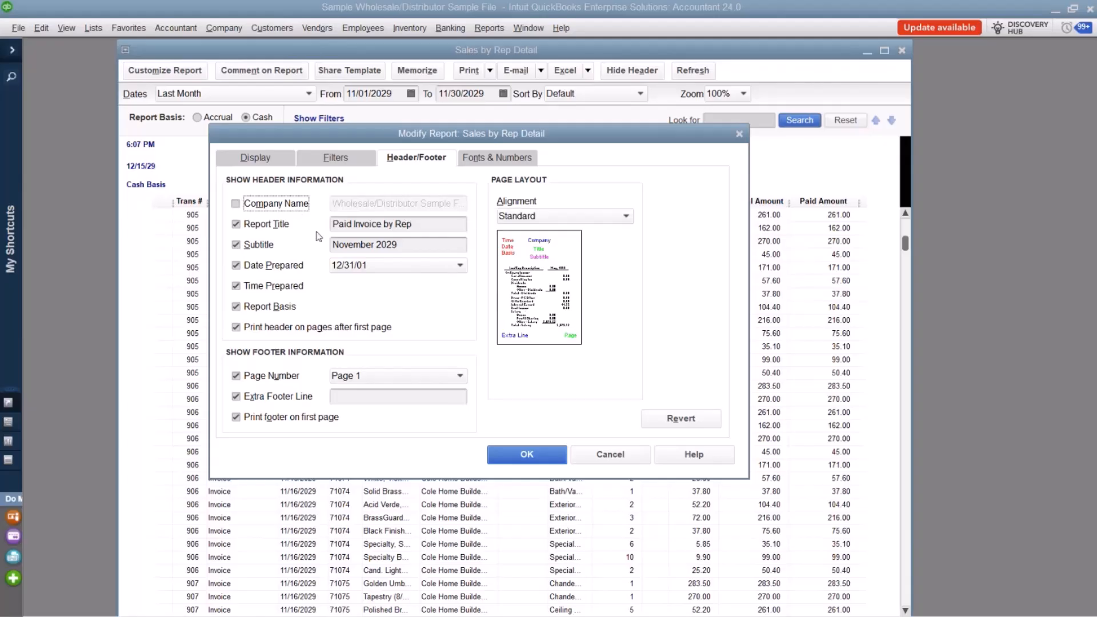
{"action": "left_click", "coordinate": [537, 455]}
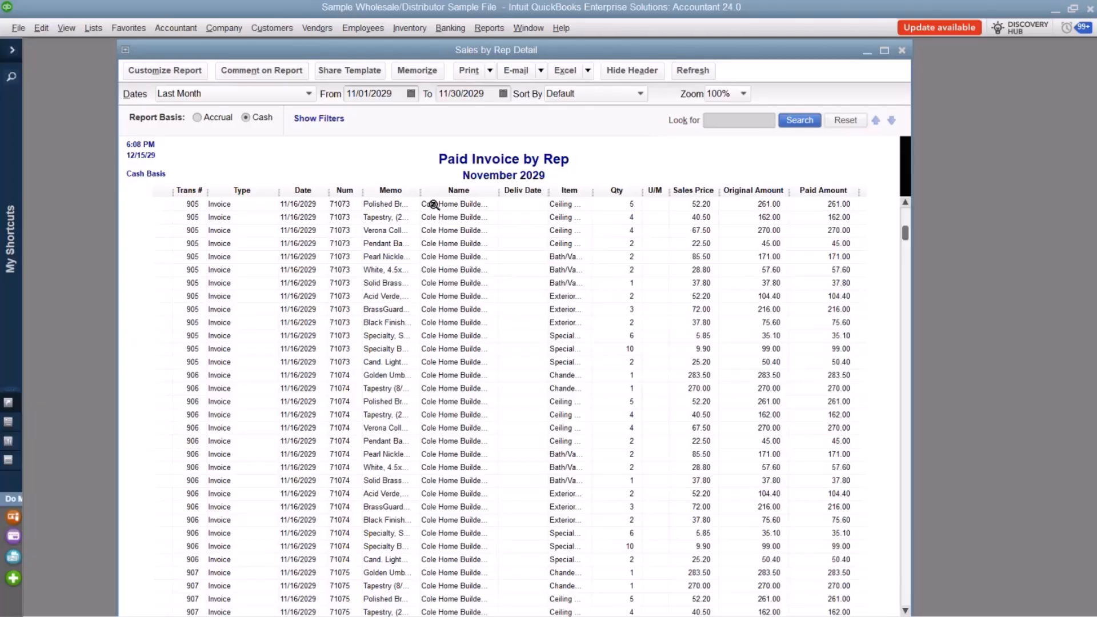
Memorize the report as "Paid Invoice by Rep" in the Employees report group, with sharing the template with others enabled.
{"action": "left_click", "coordinate": [418, 71]}
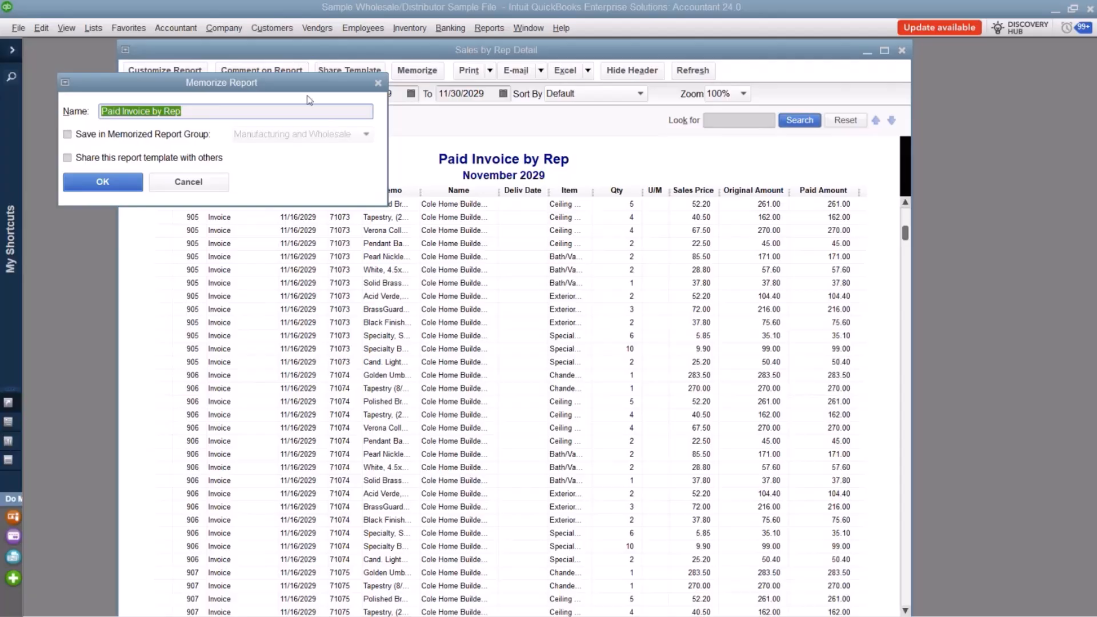
{"action": "left_click_drag", "start_coordinate": [309, 87], "coordinate": [504, 196]}
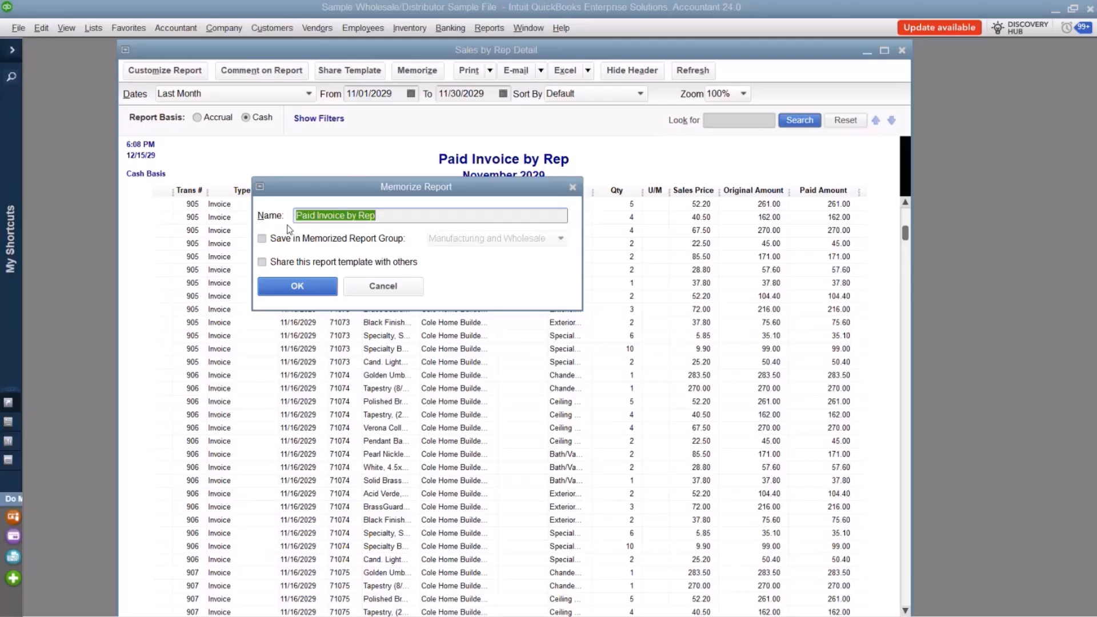
{"action": "key", "text": "BackSpace"}
{"action": "key", "text": "ctrl+z"}
{"action": "left_click", "coordinate": [338, 242]}
{"action": "left_click", "coordinate": [559, 240]}
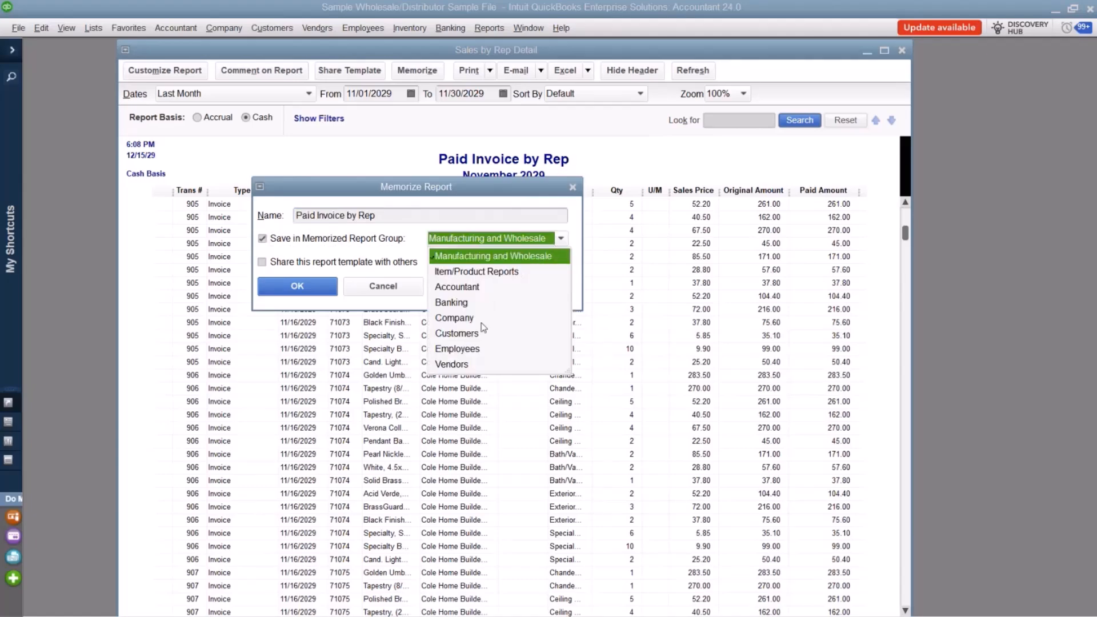
{"action": "left_click", "coordinate": [470, 350]}
{"action": "left_click", "coordinate": [469, 350]}
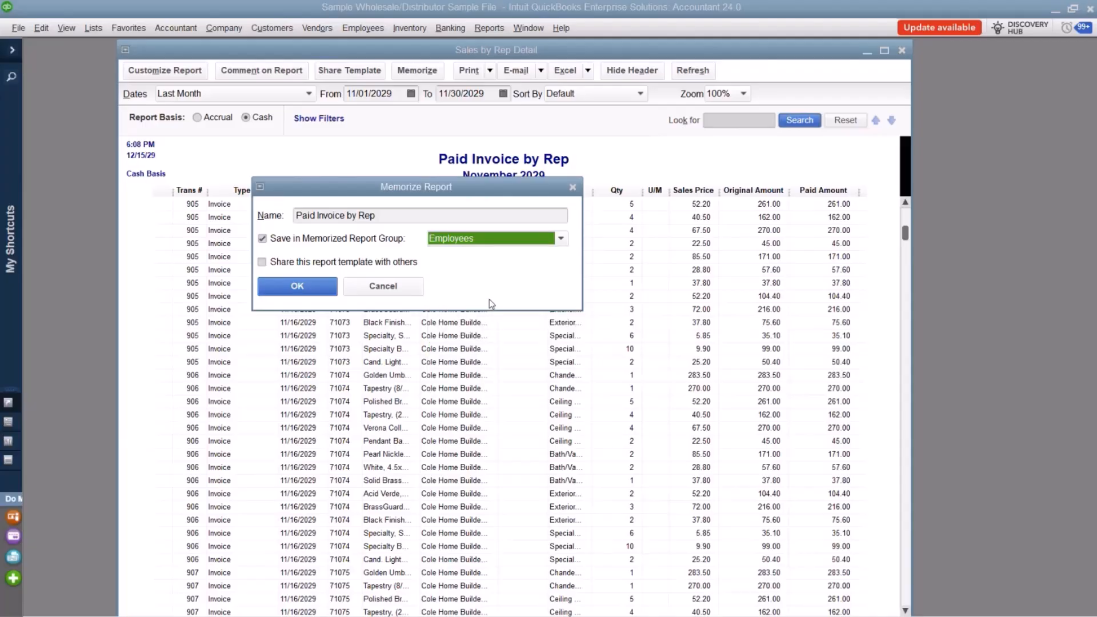
{"action": "left_click", "coordinate": [262, 262]}
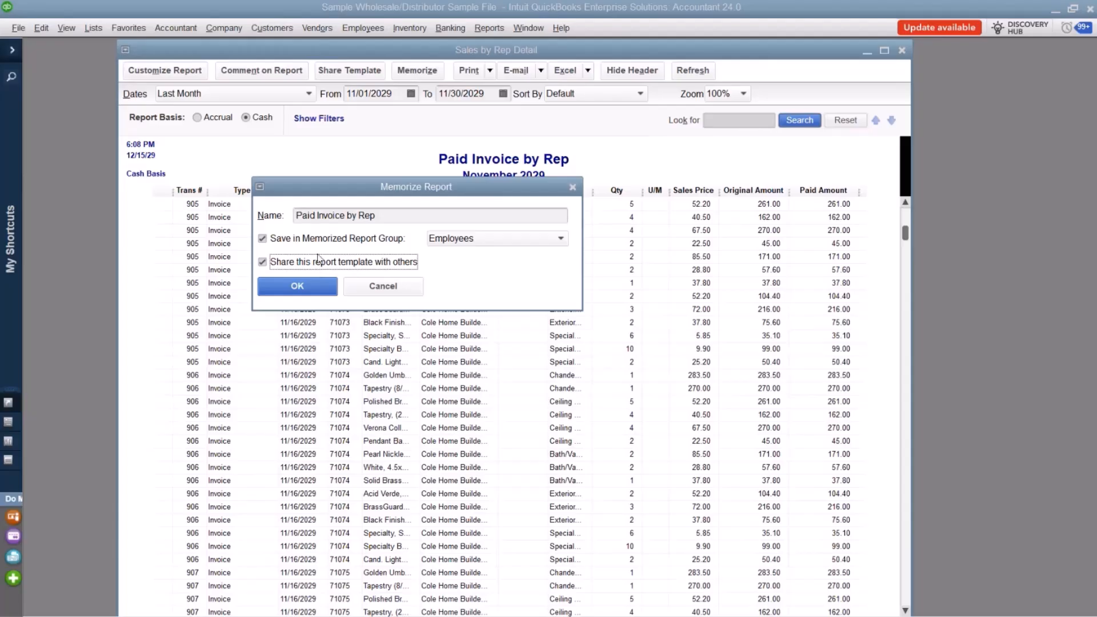
{"action": "left_click", "coordinate": [301, 287]}
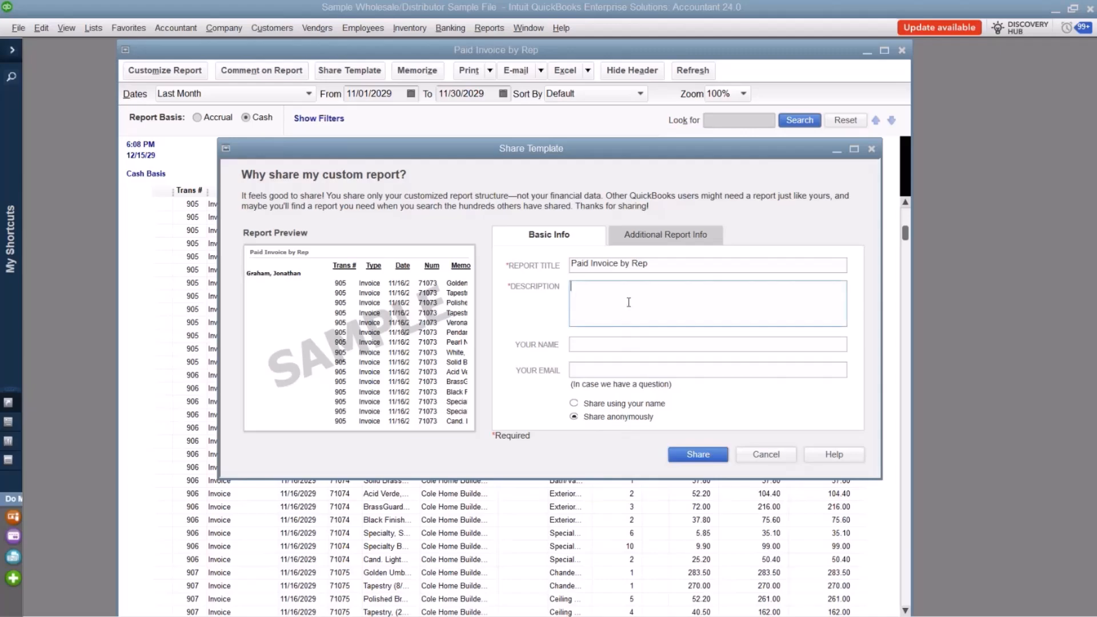
Share the report template anonymously with the description "Paid Invoice by Rep", copied from its title, and dismiss the confirmation.
{"action": "left_click_drag", "start_coordinate": [653, 265], "coordinate": [564, 275]}
{"action": "key", "text": "ctrl+c"}
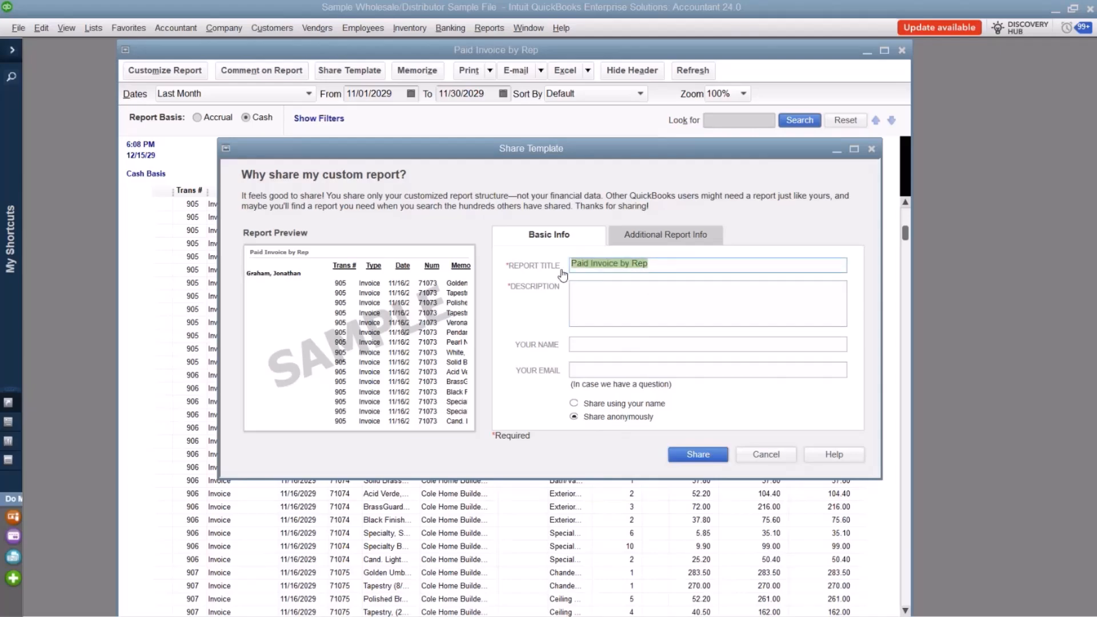
{"action": "left_click", "coordinate": [624, 305]}
{"action": "key", "text": "ctrl+v"}
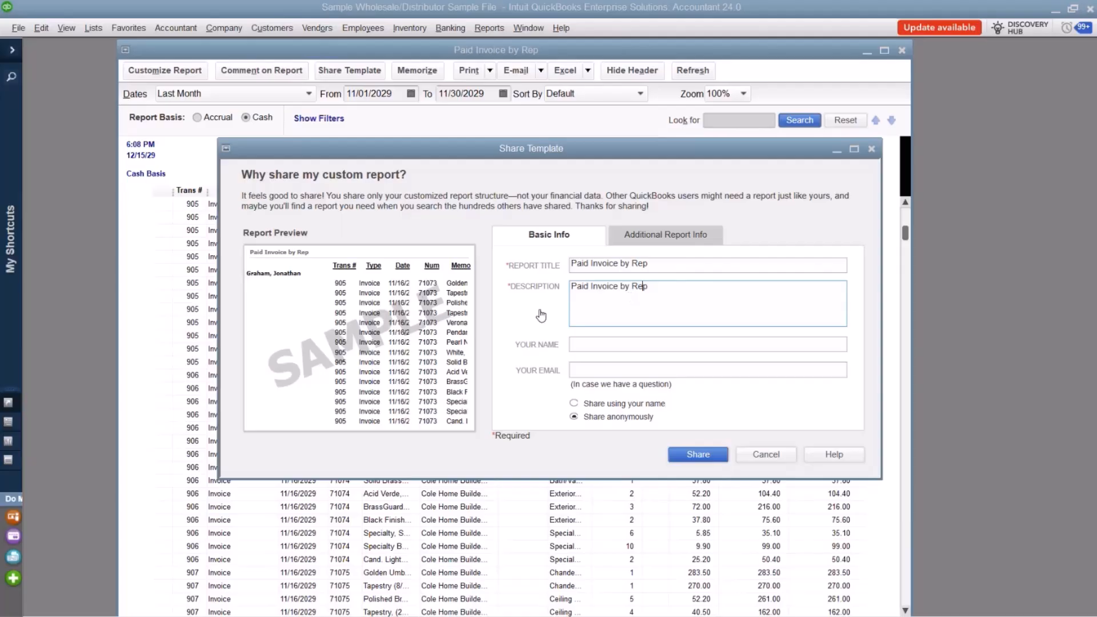
{"action": "left_click", "coordinate": [691, 244]}
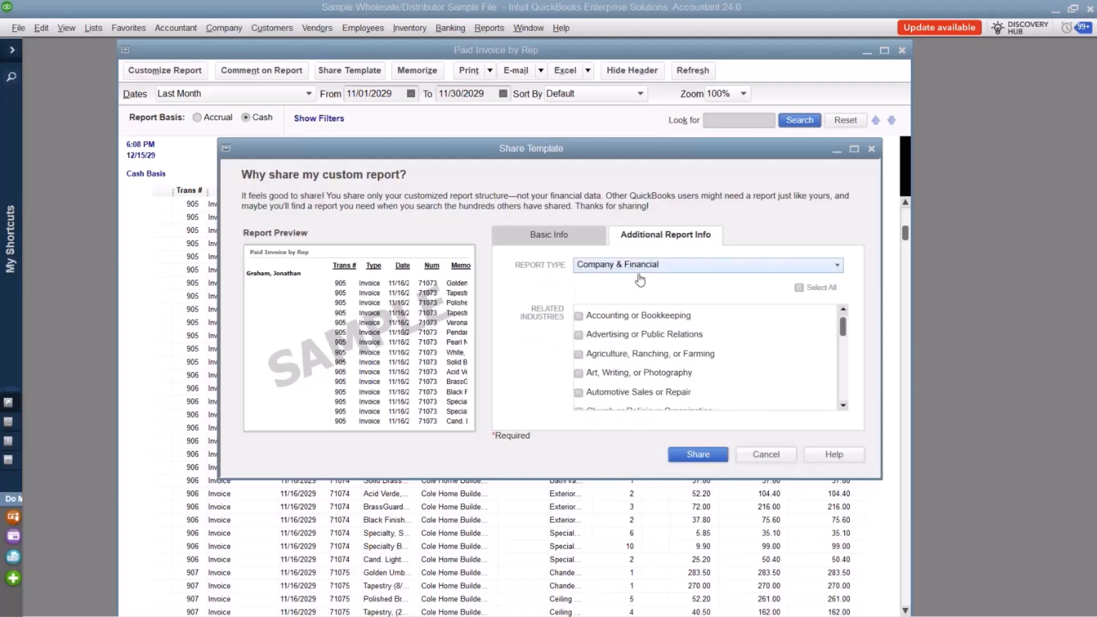
{"action": "left_click", "coordinate": [559, 236]}
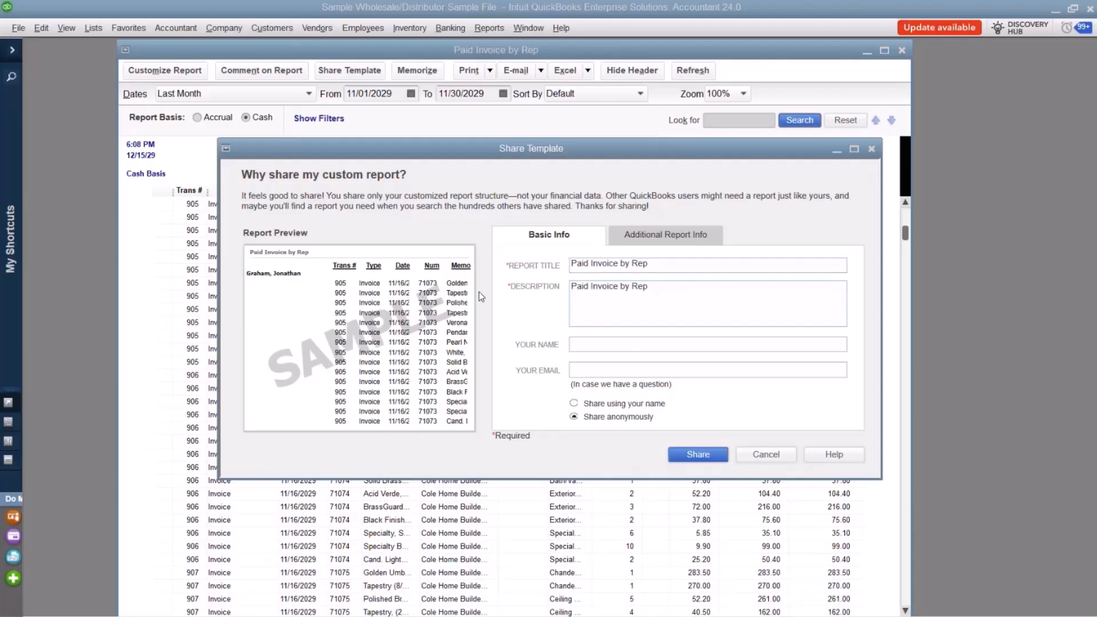
{"action": "left_click", "coordinate": [688, 455]}
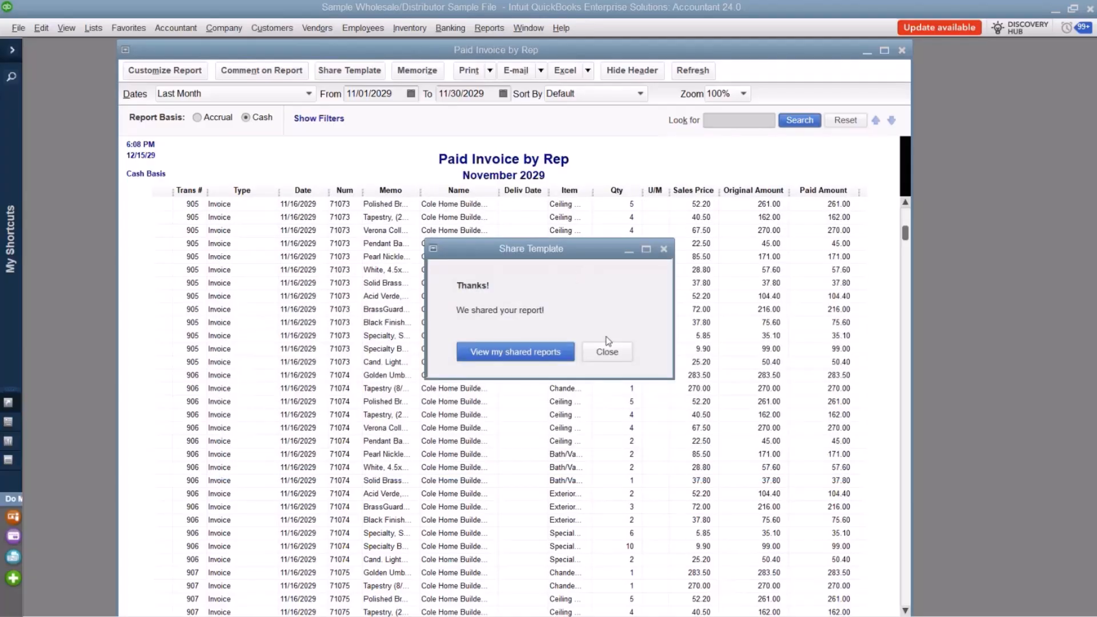
{"action": "left_click", "coordinate": [607, 350]}
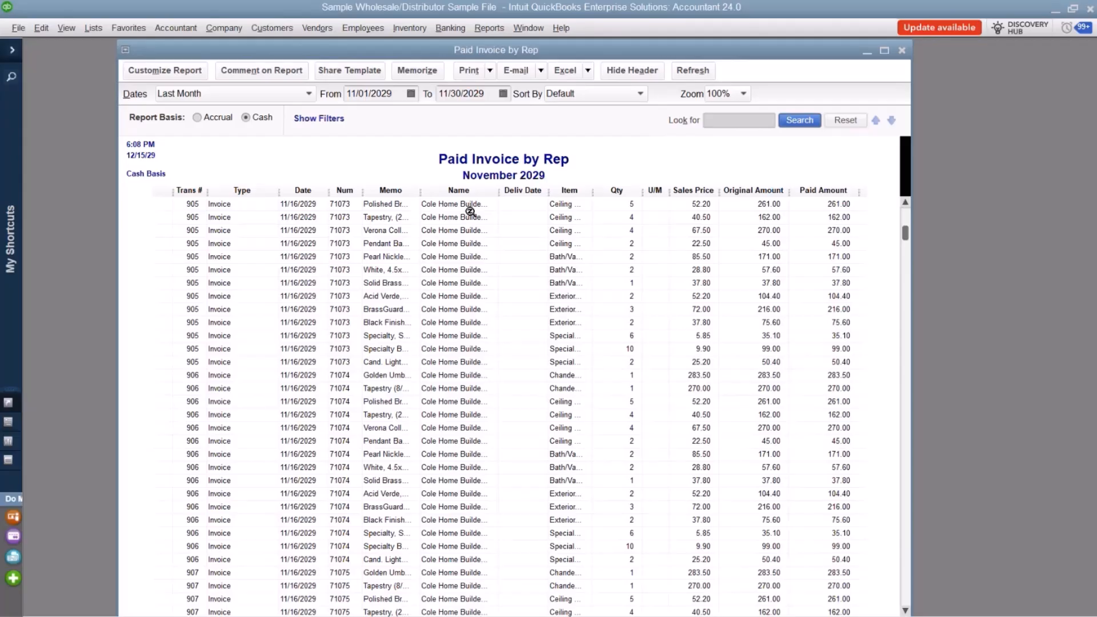
Close the report and reopen Paid Invoice by Rep from the Employees group of memorized reports.
{"action": "left_click", "coordinate": [902, 51]}
{"action": "left_click", "coordinate": [488, 29]}
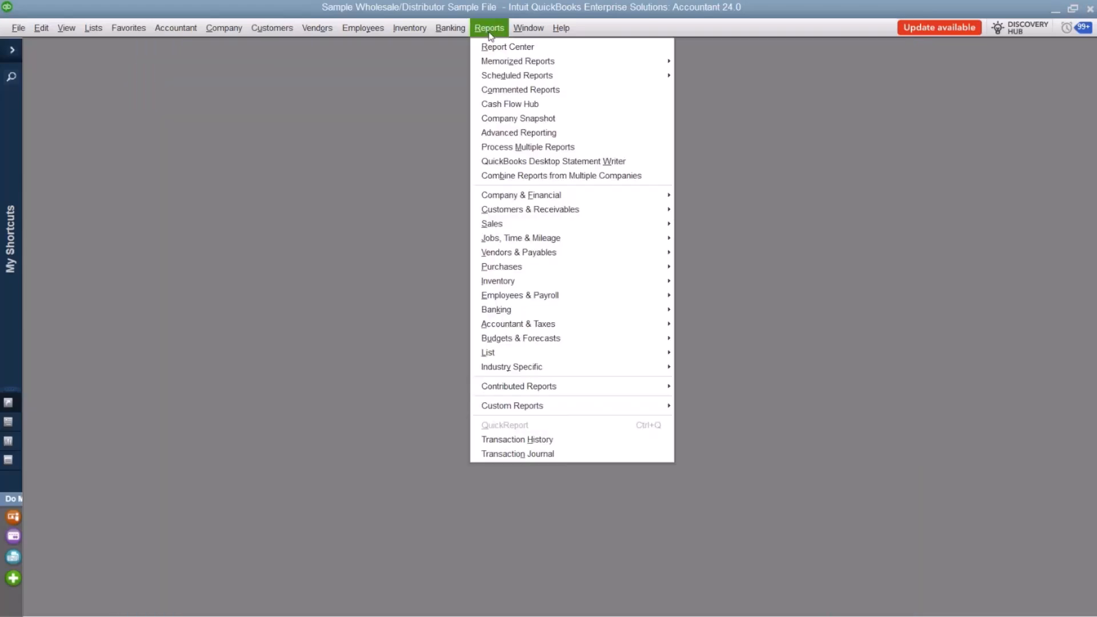
{"action": "mouse_move", "coordinate": [597, 61]}
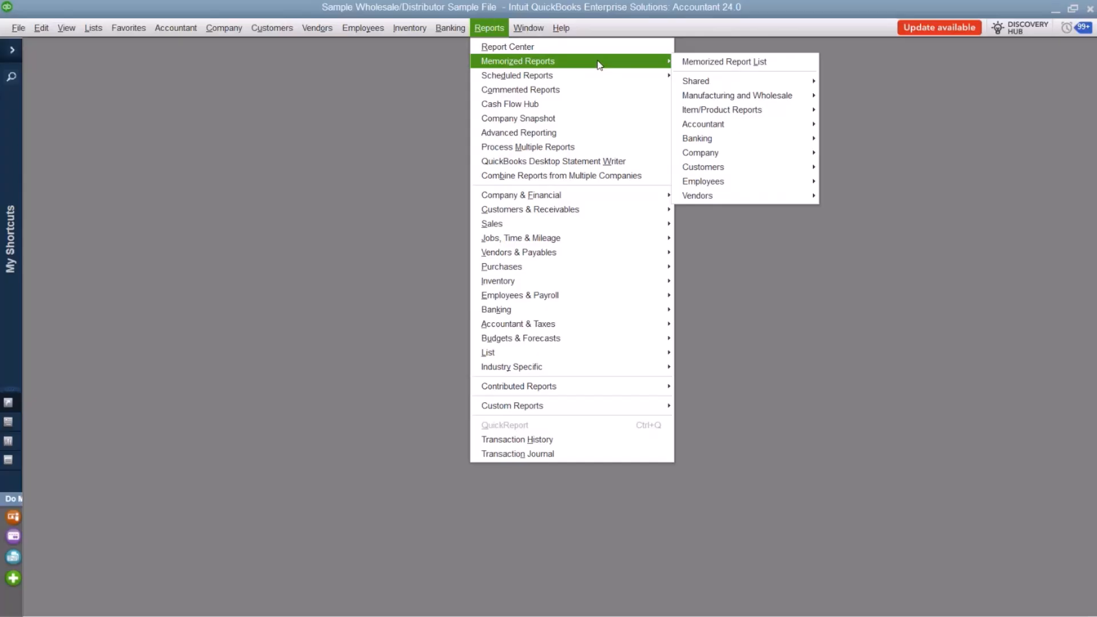
{"action": "mouse_move", "coordinate": [735, 187]}
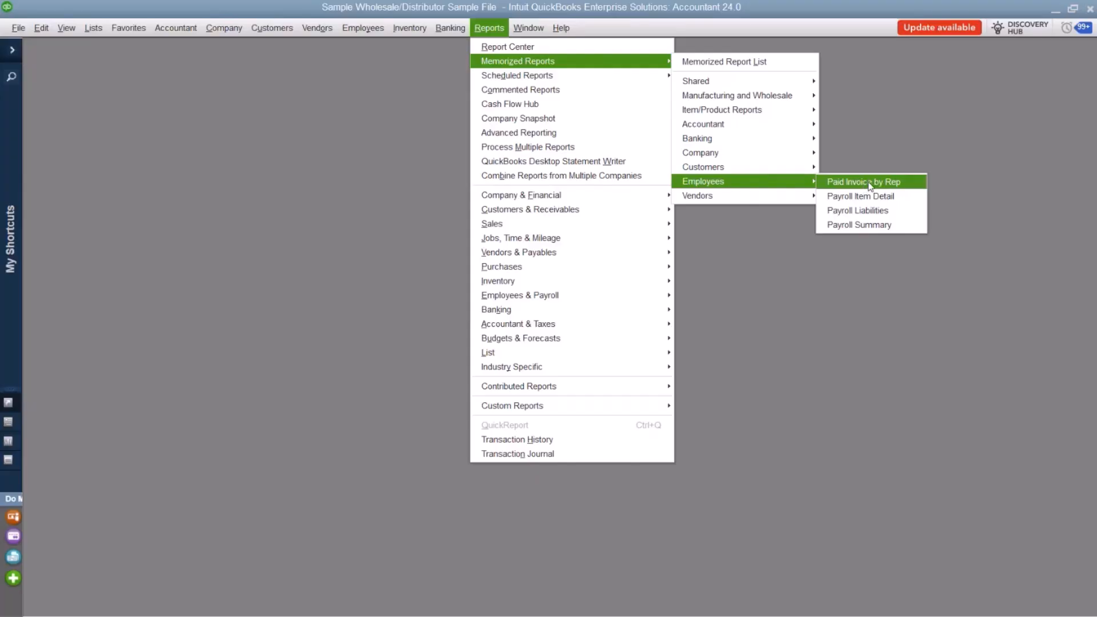
{"action": "left_click", "coordinate": [869, 183]}
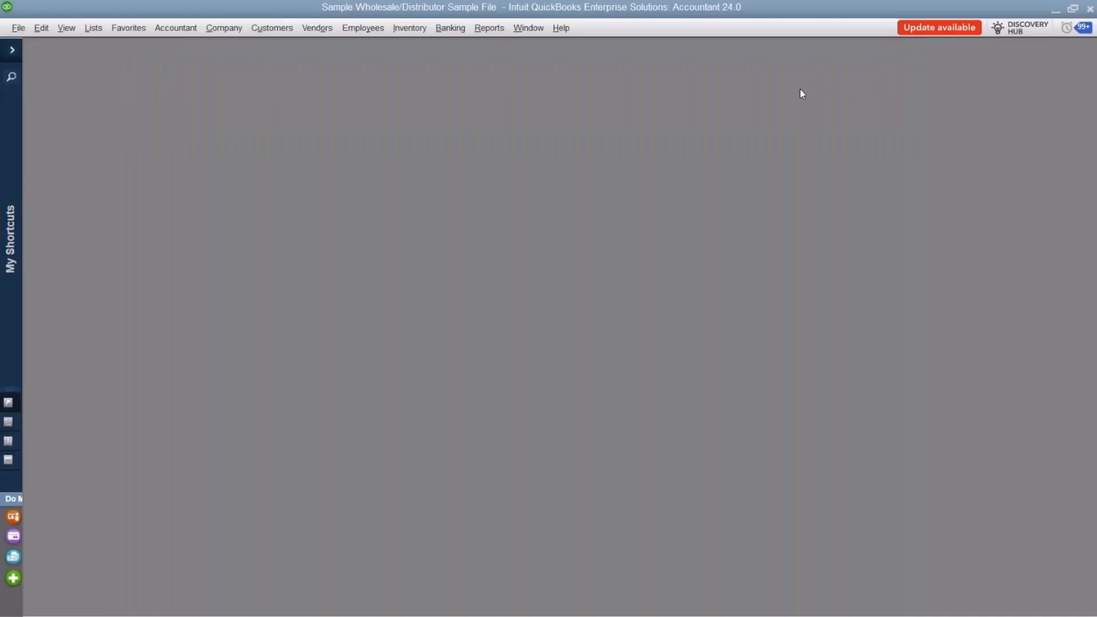
Close the report and open the Memorized Report List to review its groups through to Vendors.
{"action": "left_click", "coordinate": [901, 50]}
{"action": "left_click", "coordinate": [495, 30]}
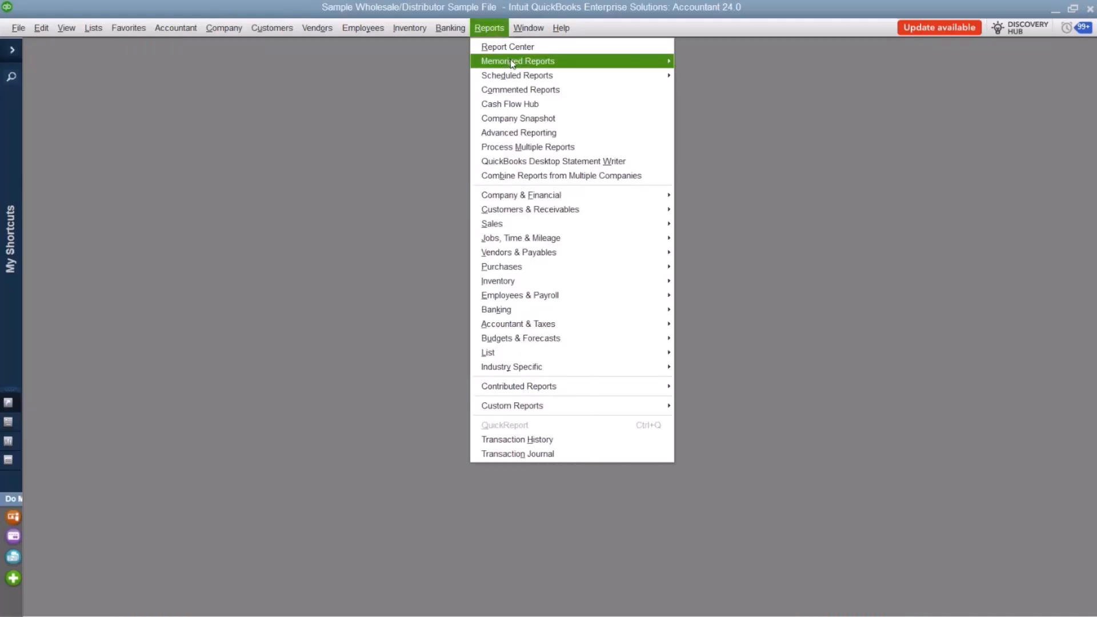
{"action": "mouse_move", "coordinate": [511, 62]}
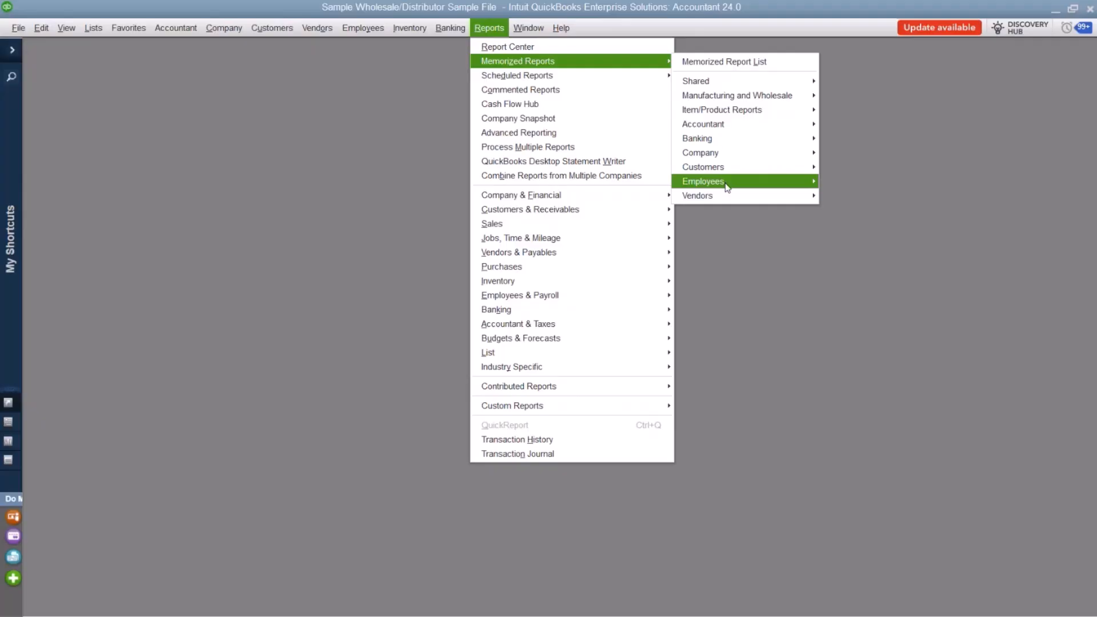
{"action": "mouse_move", "coordinate": [793, 180]}
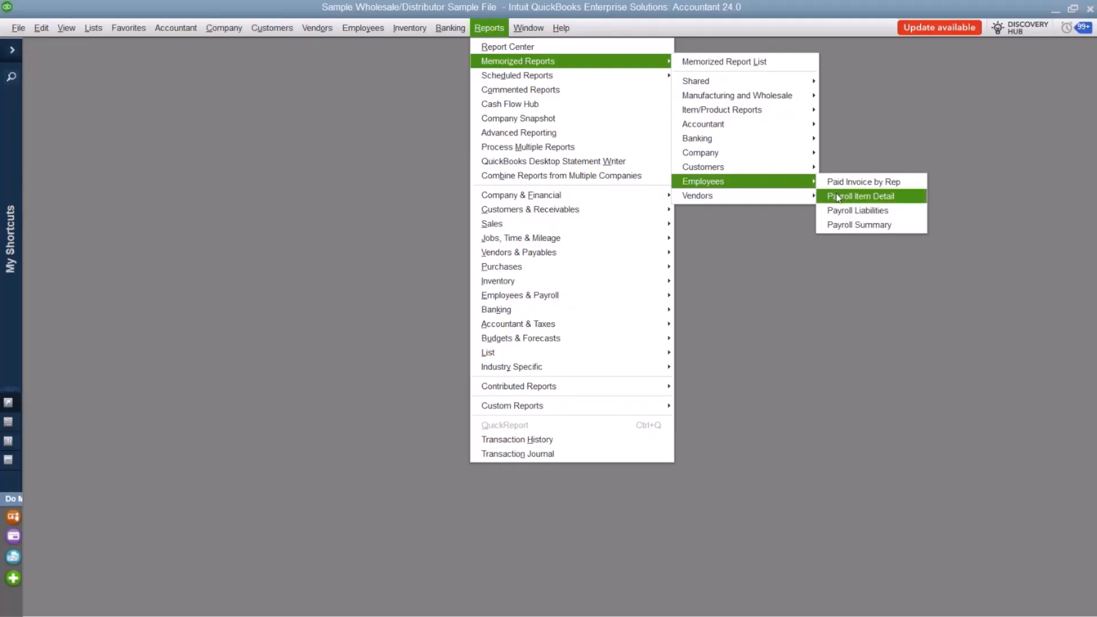
{"action": "left_click", "coordinate": [711, 61]}
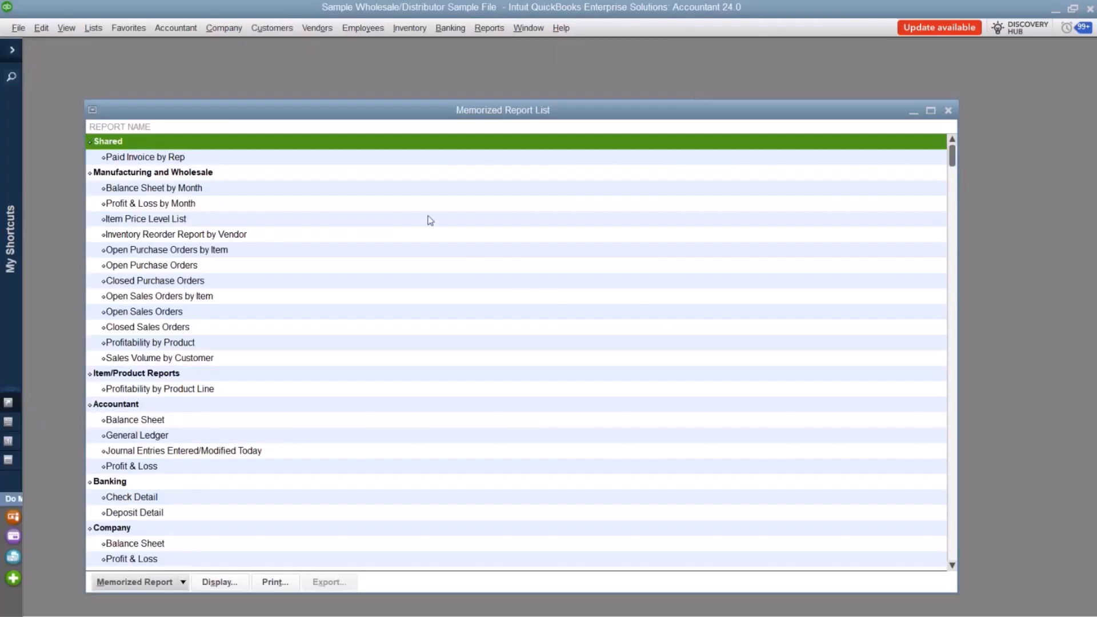
{"action": "scroll", "coordinate": [423, 225], "scroll_direction": "down", "scroll_amount": 6}
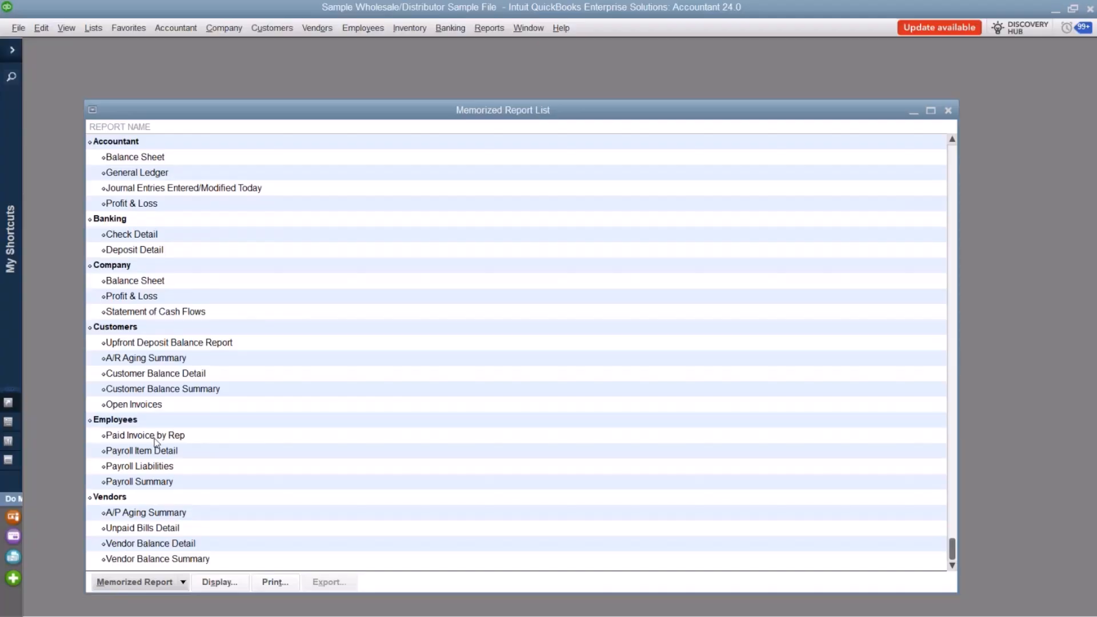
Create a new memorized report group named with the owner's first name in the possessive followed by "Reports".
{"action": "left_click", "coordinate": [185, 583]}
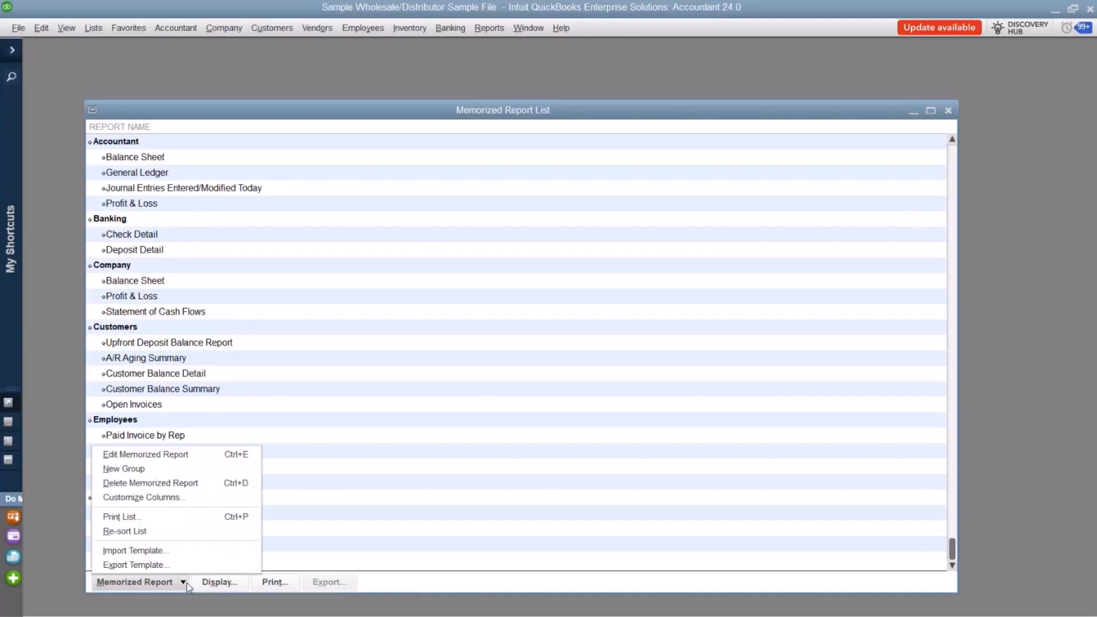
{"action": "left_click", "coordinate": [169, 469]}
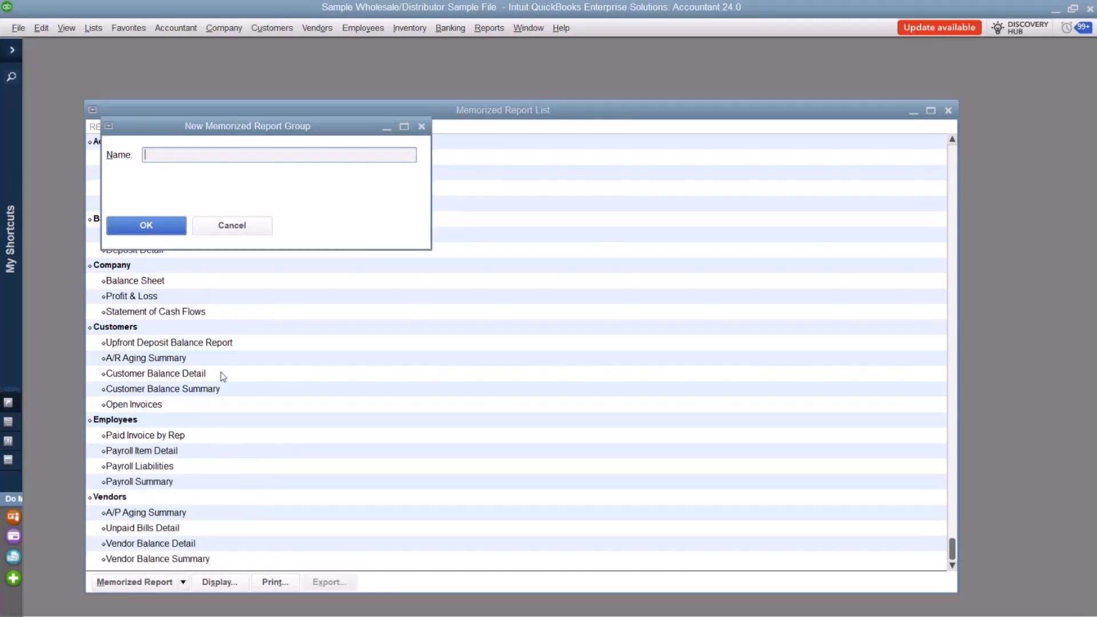
{"action": "type", "text": "Kristen's Reports"}
{"action": "left_click", "coordinate": [146, 225]}
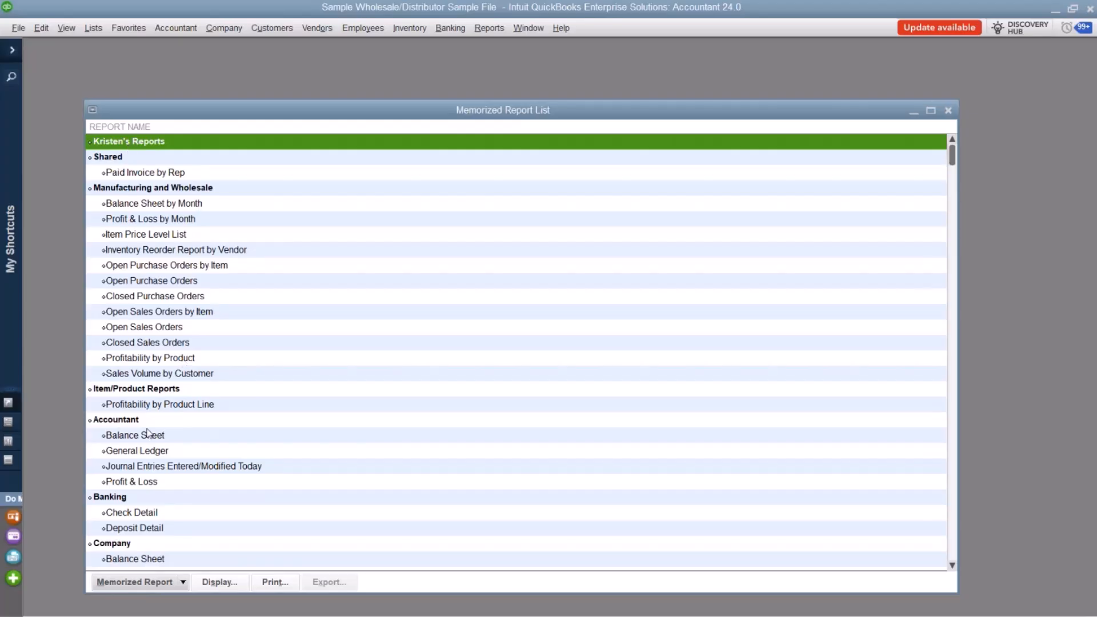
Move Paid Invoice by Rep from the Employees group into the owner's named report group and check both groups.
{"action": "scroll", "coordinate": [146, 449], "scroll_direction": "down", "scroll_amount": 4}
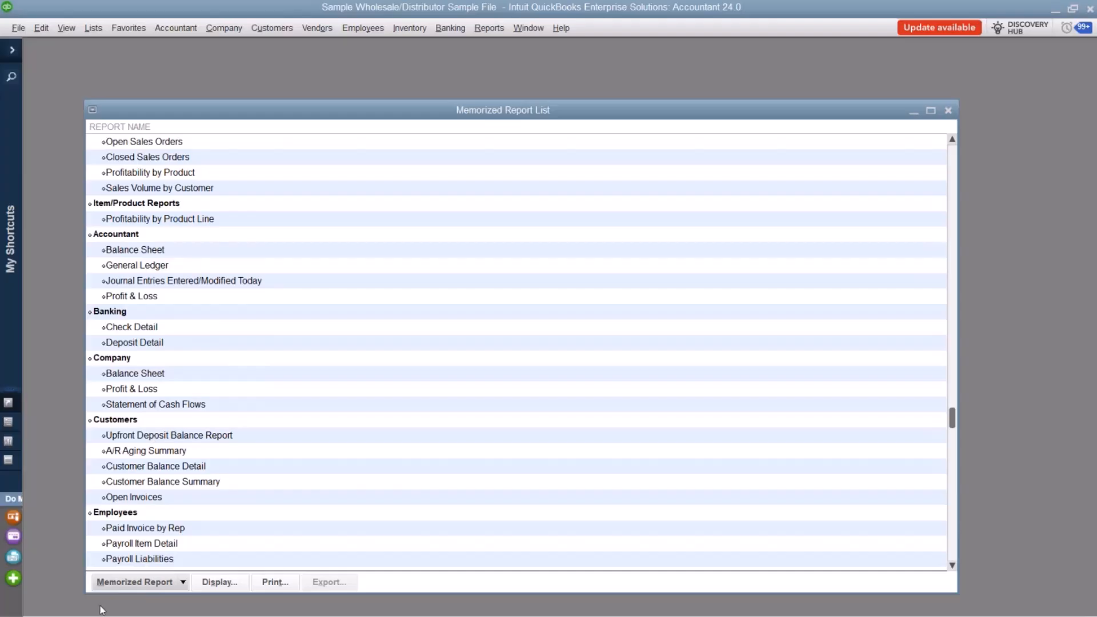
{"action": "scroll", "coordinate": [120, 318], "scroll_direction": "up", "scroll_amount": 4}
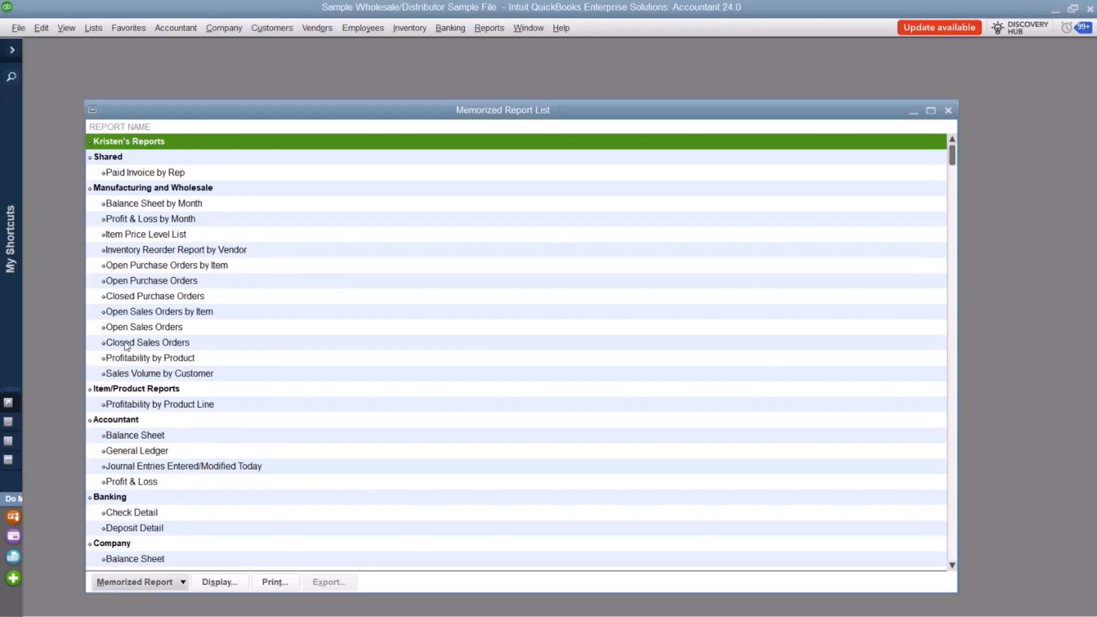
{"action": "scroll", "coordinate": [126, 346], "scroll_direction": "down", "scroll_amount": 6}
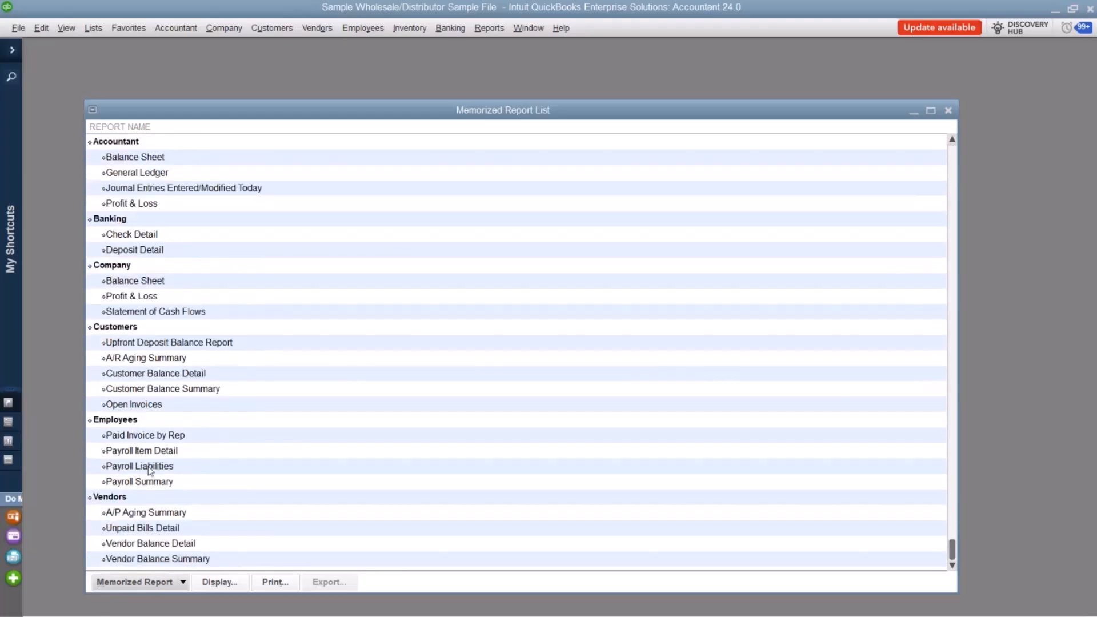
{"action": "scroll", "coordinate": [132, 438], "scroll_direction": "up", "scroll_amount": 1}
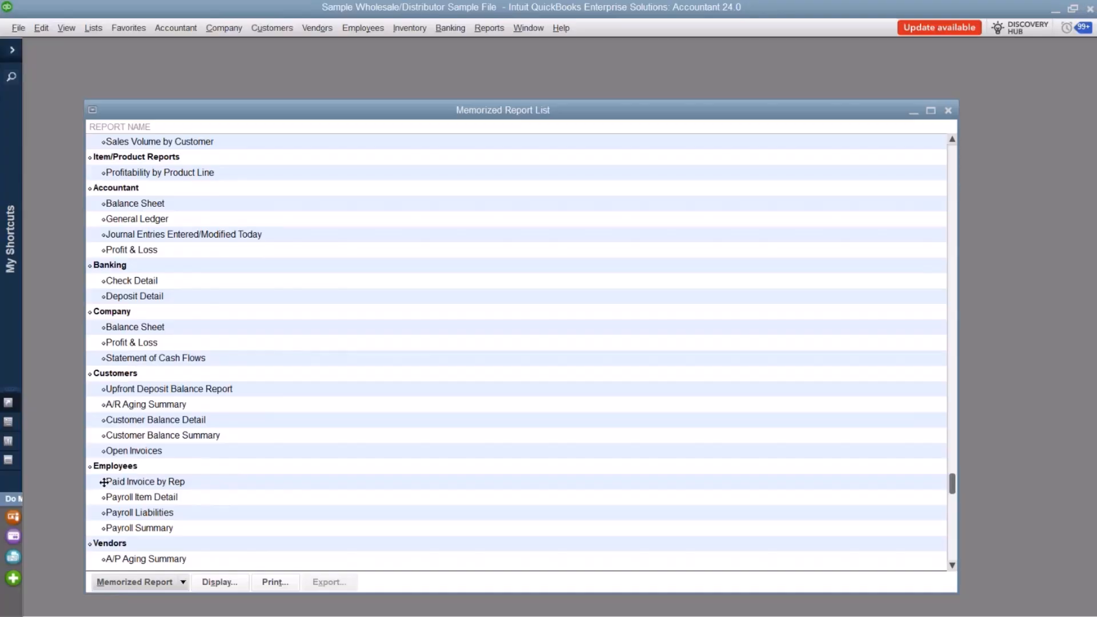
{"action": "left_click_drag", "start_coordinate": [103, 481], "coordinate": [115, 152]}
{"action": "left_click", "coordinate": [379, 265]}
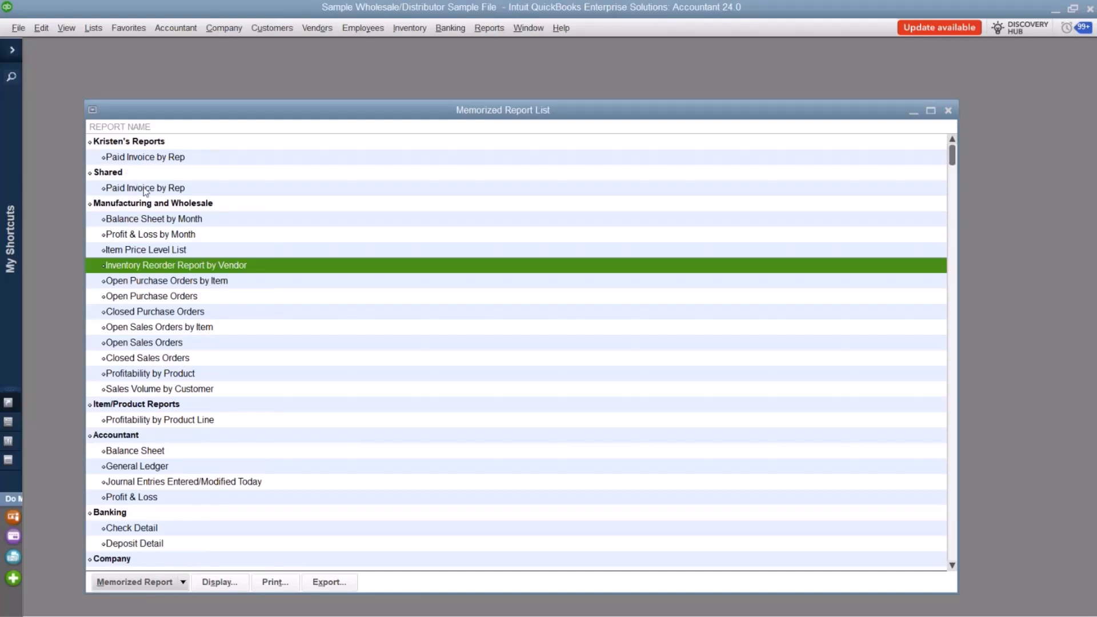
{"action": "scroll", "coordinate": [134, 194], "scroll_direction": "down", "scroll_amount": 6}
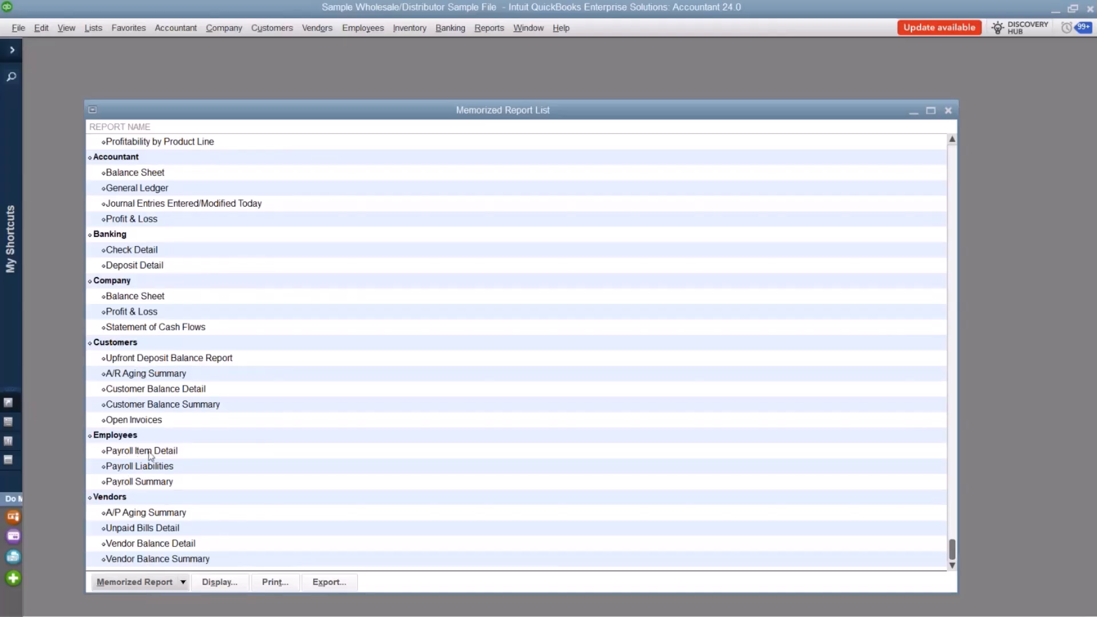
{"action": "scroll", "coordinate": [150, 455], "scroll_direction": "up", "scroll_amount": 6}
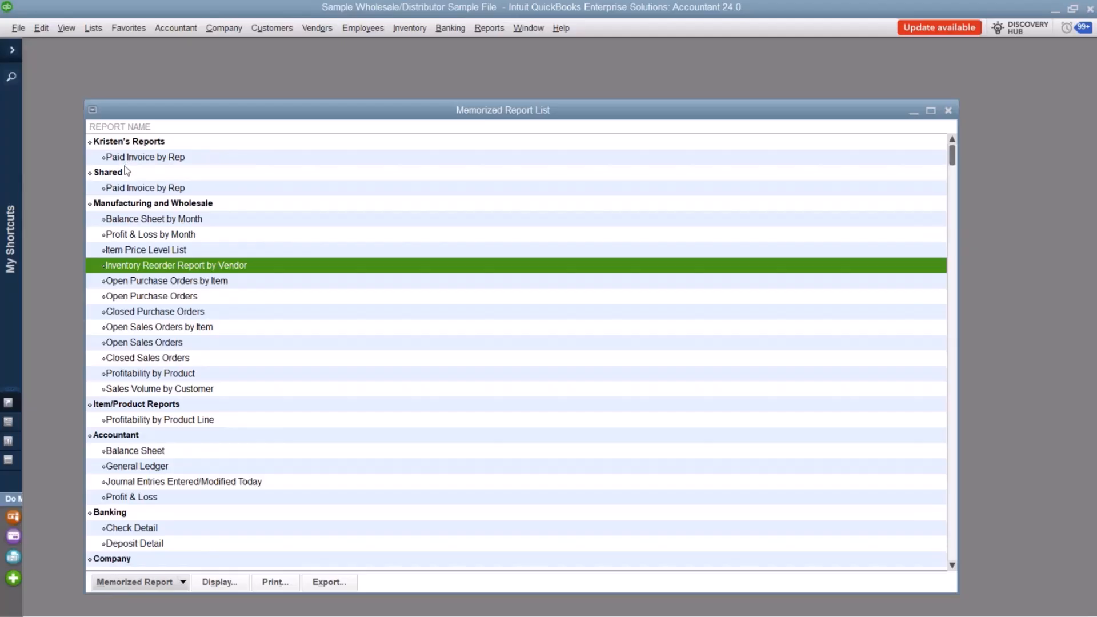
Close the Memorized Report List and open Paid Invoice by Rep from the owner's named group of memorized reports.
{"action": "left_click", "coordinate": [948, 112]}
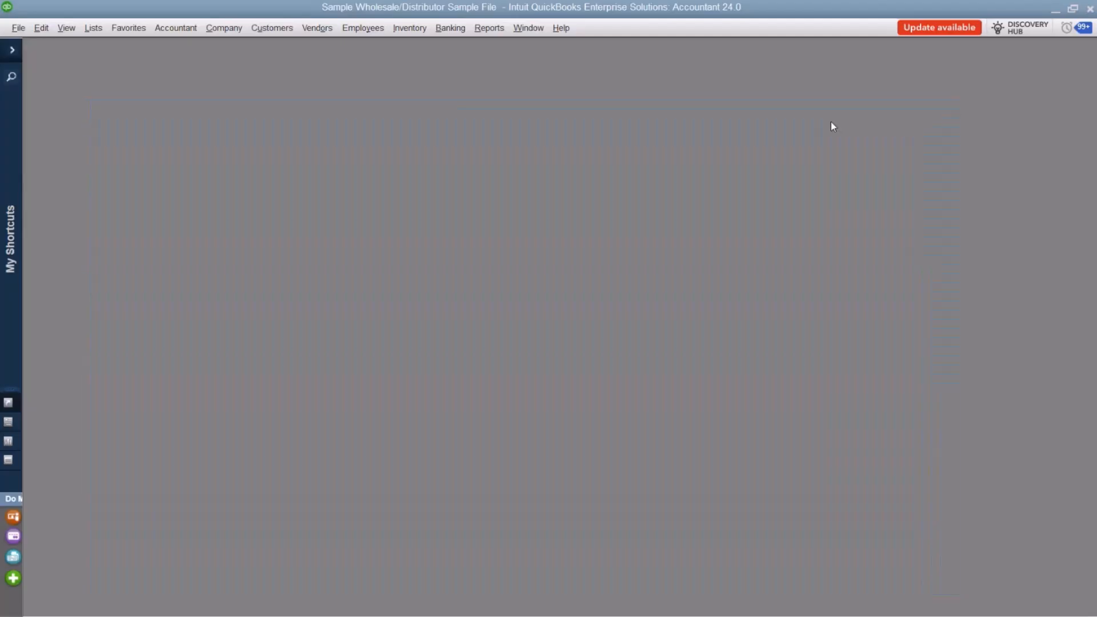
{"action": "left_click", "coordinate": [489, 28]}
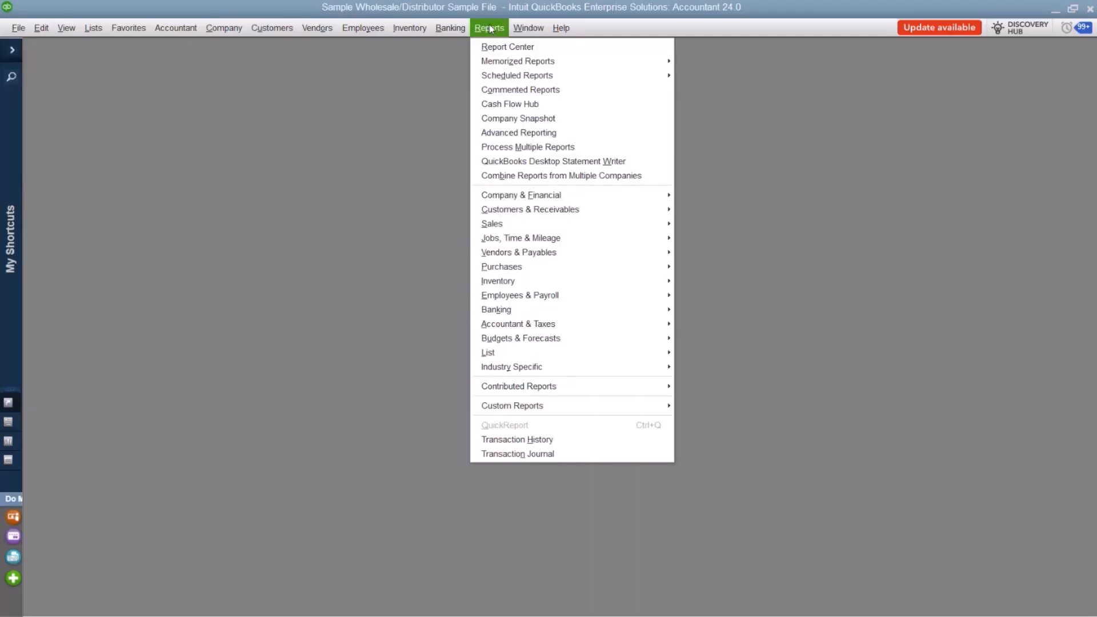
{"action": "mouse_move", "coordinate": [530, 62]}
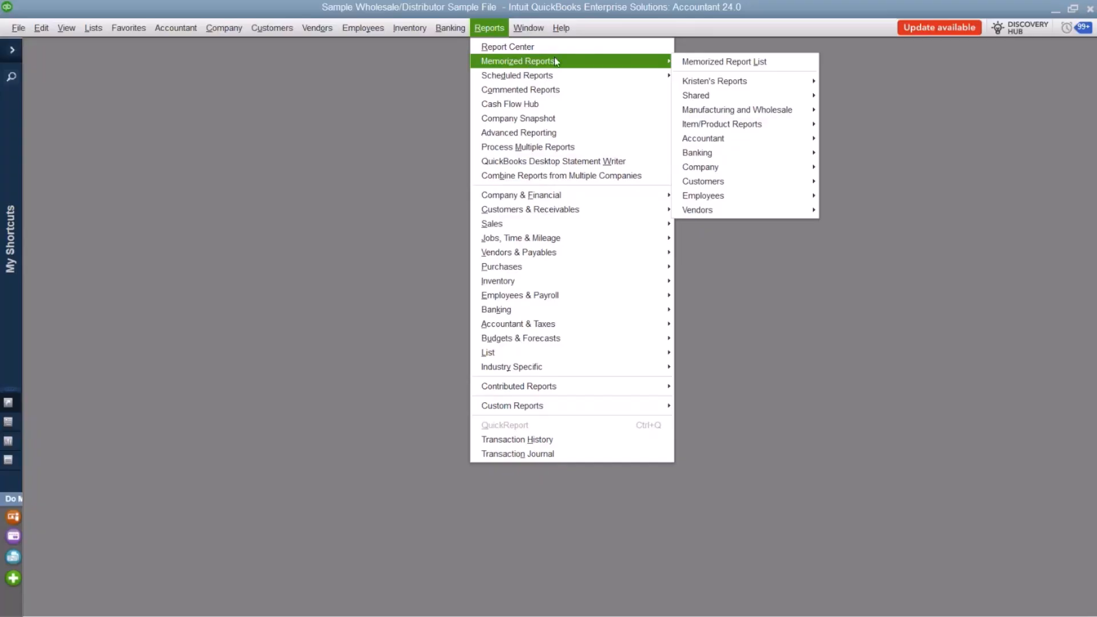
{"action": "mouse_move", "coordinate": [725, 83]}
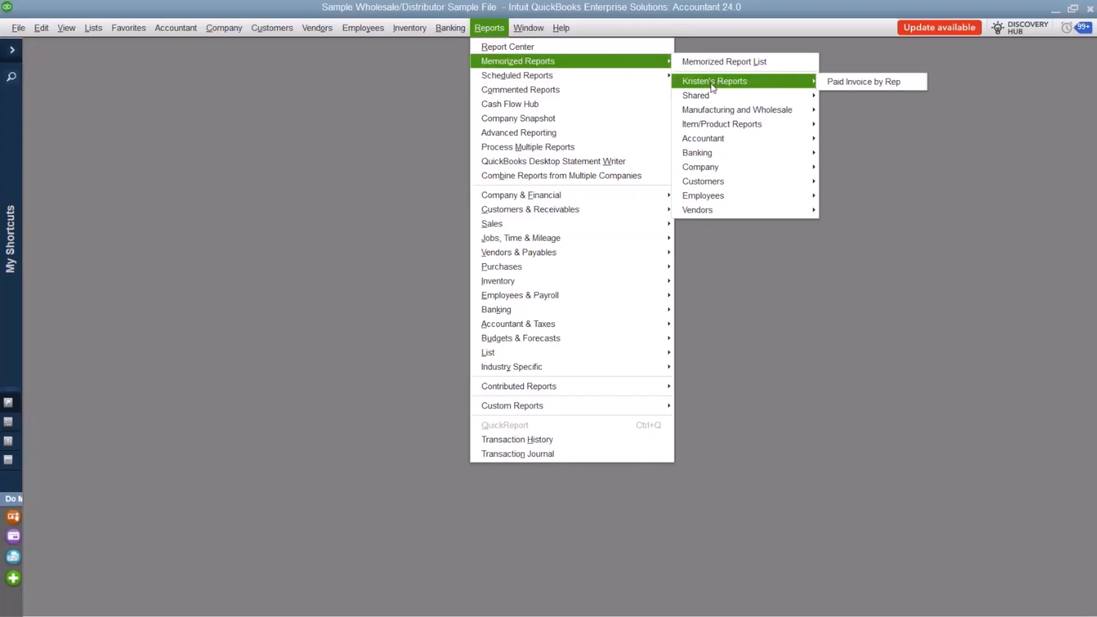
{"action": "left_click", "coordinate": [841, 81]}
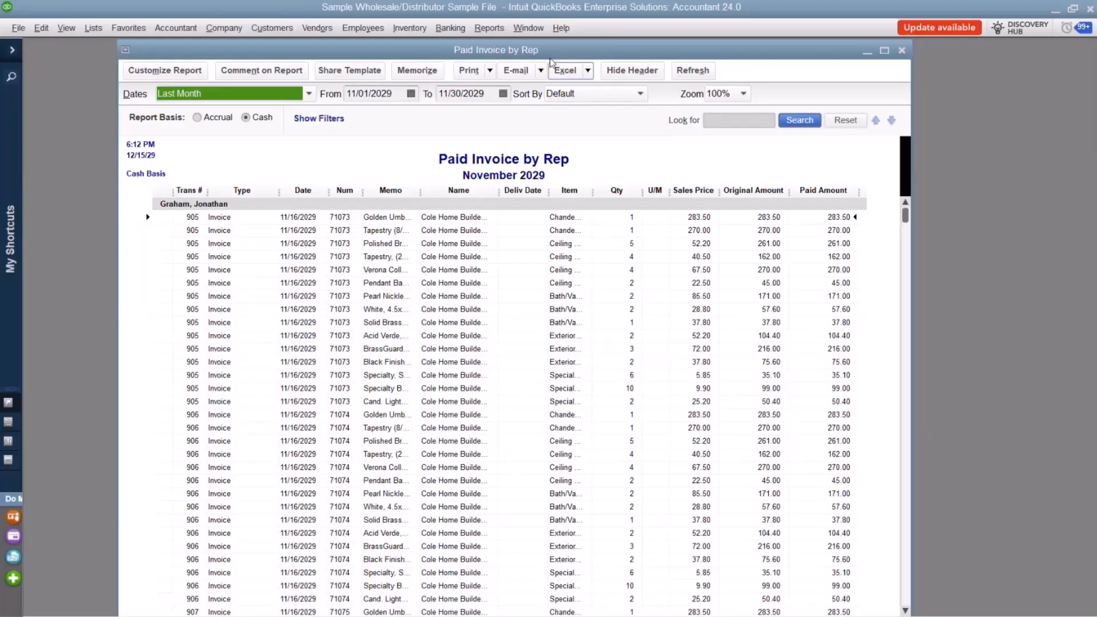
Reopen the Memorized Report List and browse through its groups to Vendors.
{"action": "left_click", "coordinate": [506, 28]}
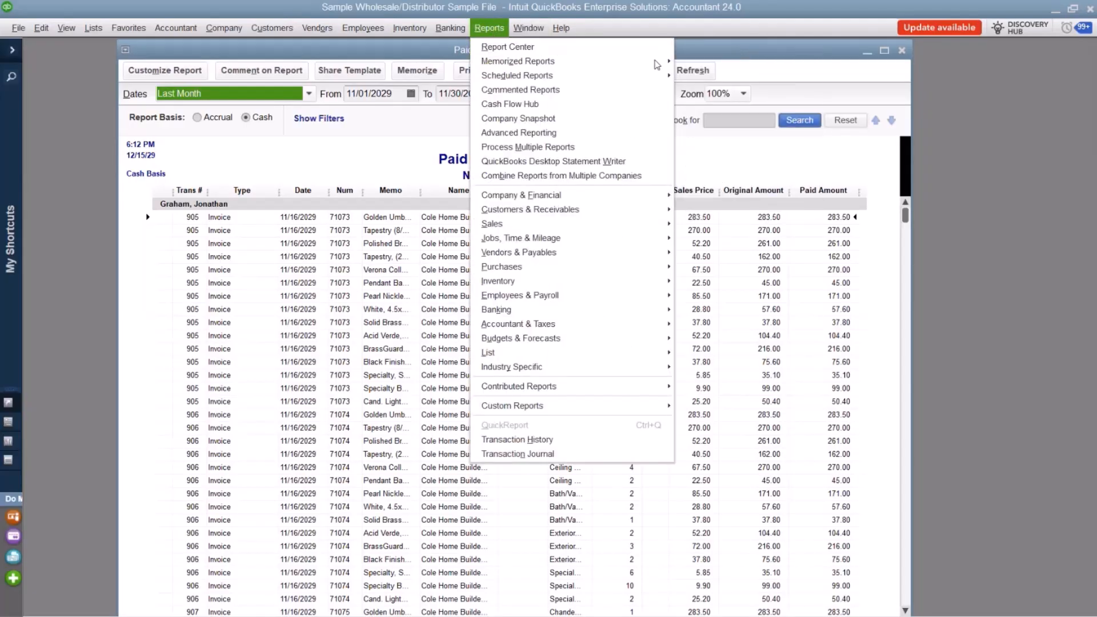
{"action": "left_click", "coordinate": [723, 61]}
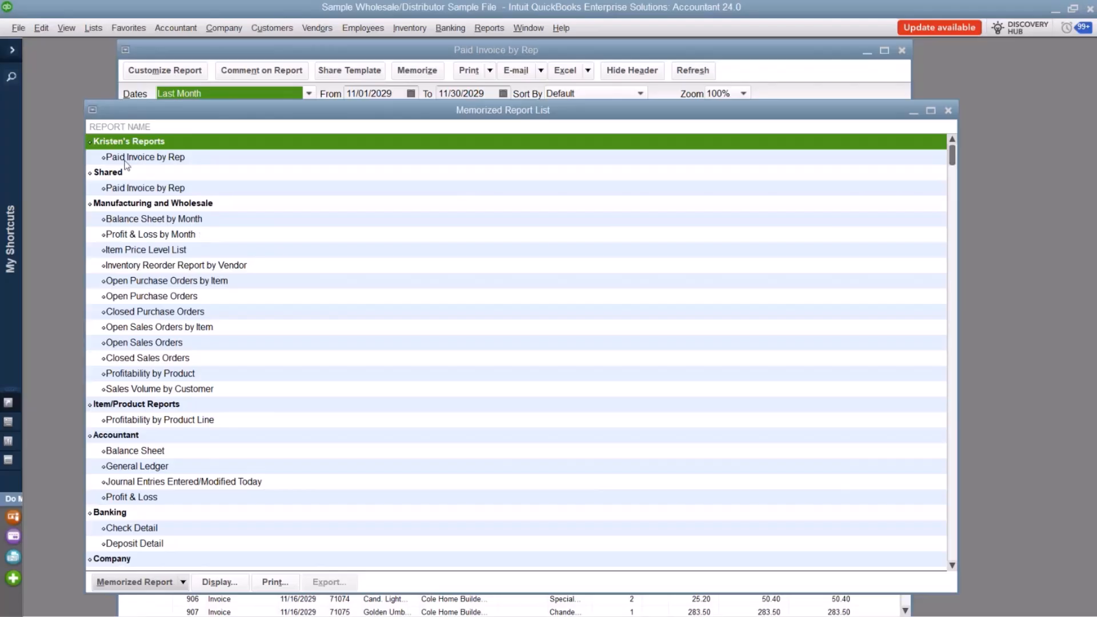
{"action": "left_click", "coordinate": [182, 582]}
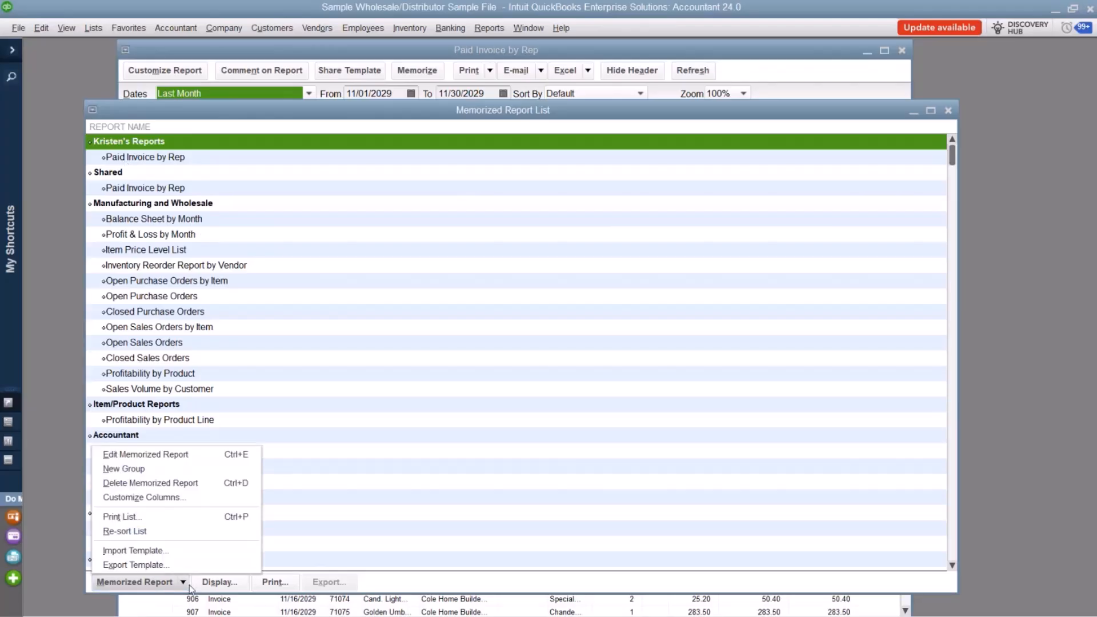
{"action": "left_click", "coordinate": [333, 315]}
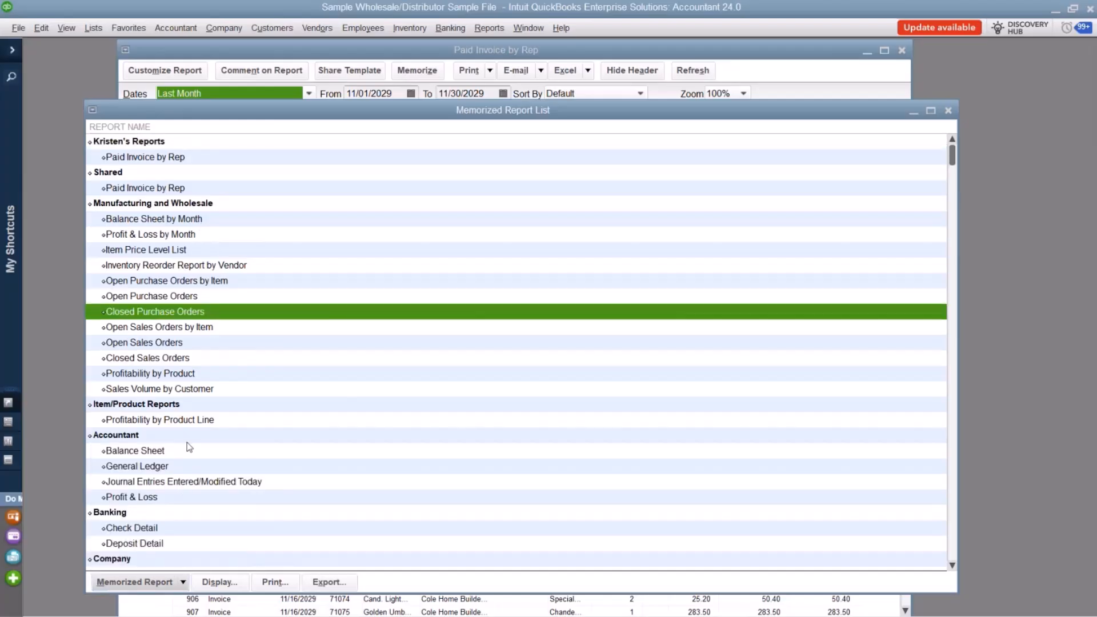
{"action": "left_click", "coordinate": [259, 421]}
{"action": "scroll", "coordinate": [259, 420], "scroll_direction": "down", "scroll_amount": 6}
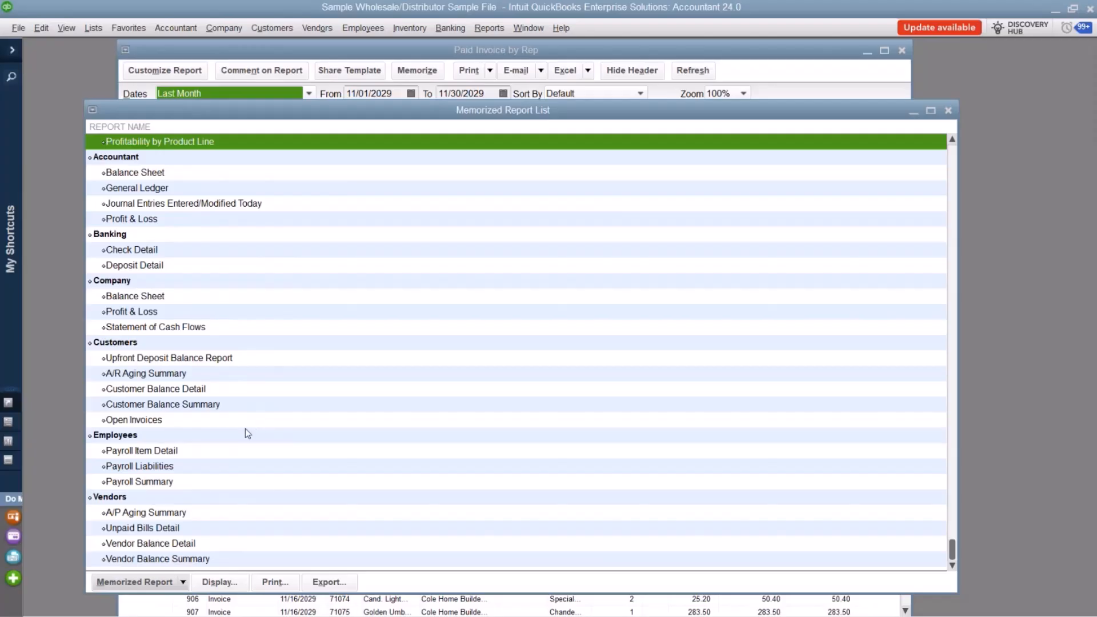
Delete the memorized report Vendor Balance Detail from the Vendors group and confirm the deletion.
{"action": "left_click", "coordinate": [240, 541]}
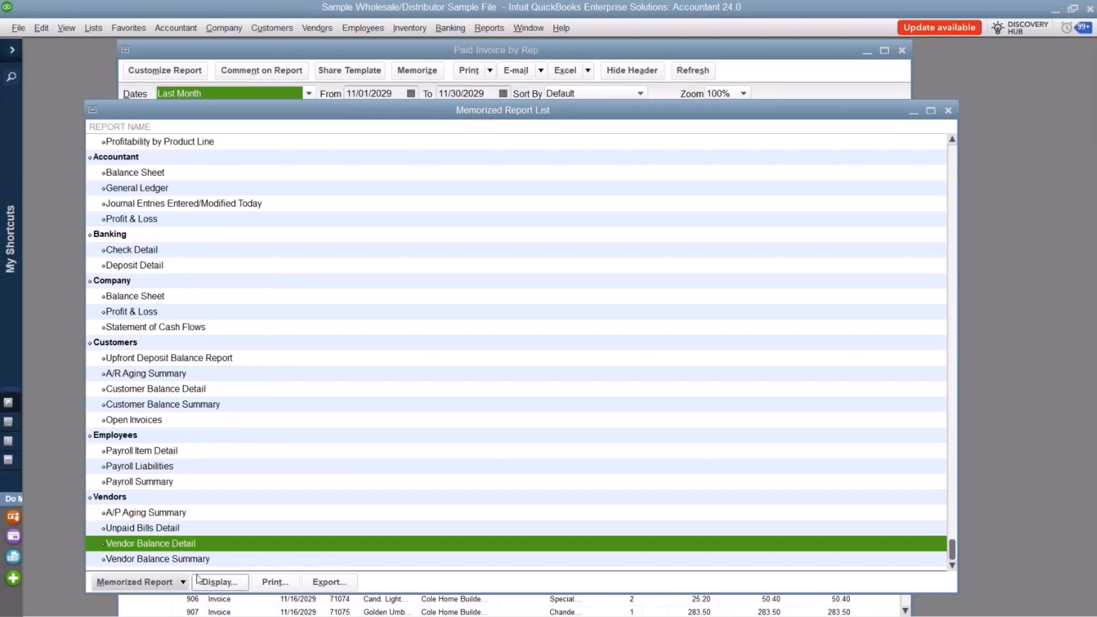
{"action": "right_click", "coordinate": [190, 545]}
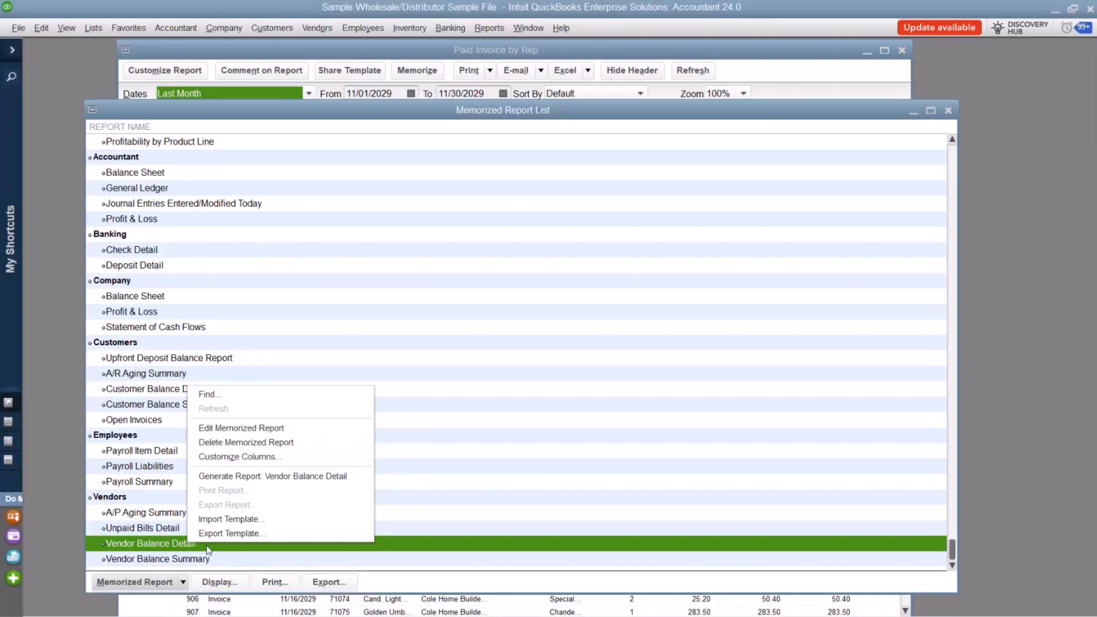
{"action": "left_click", "coordinate": [184, 585]}
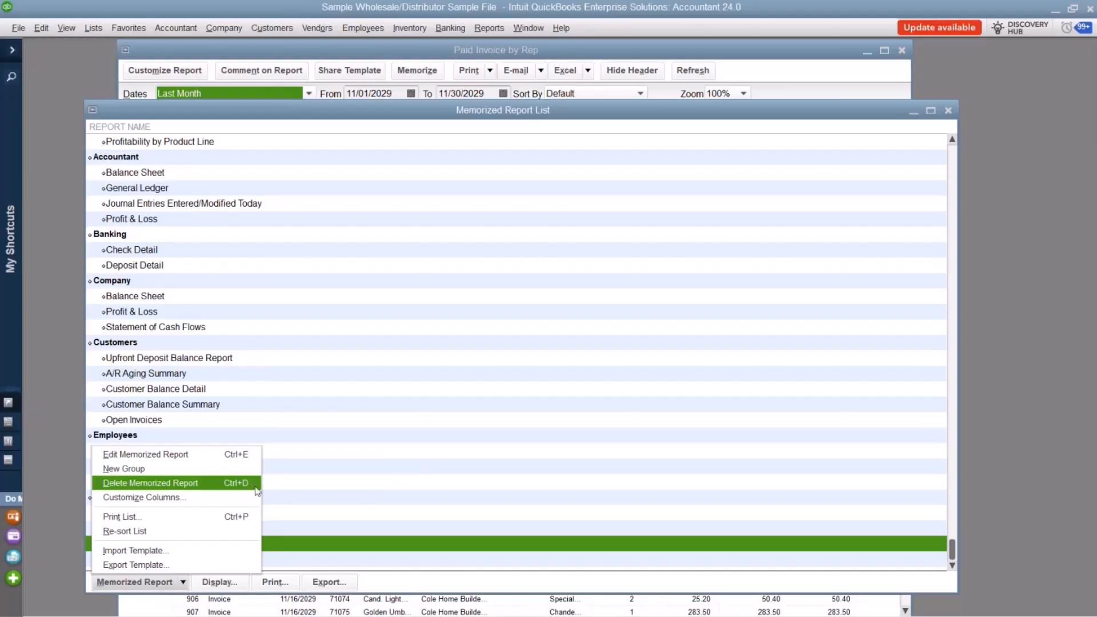
{"action": "left_click", "coordinate": [426, 447]}
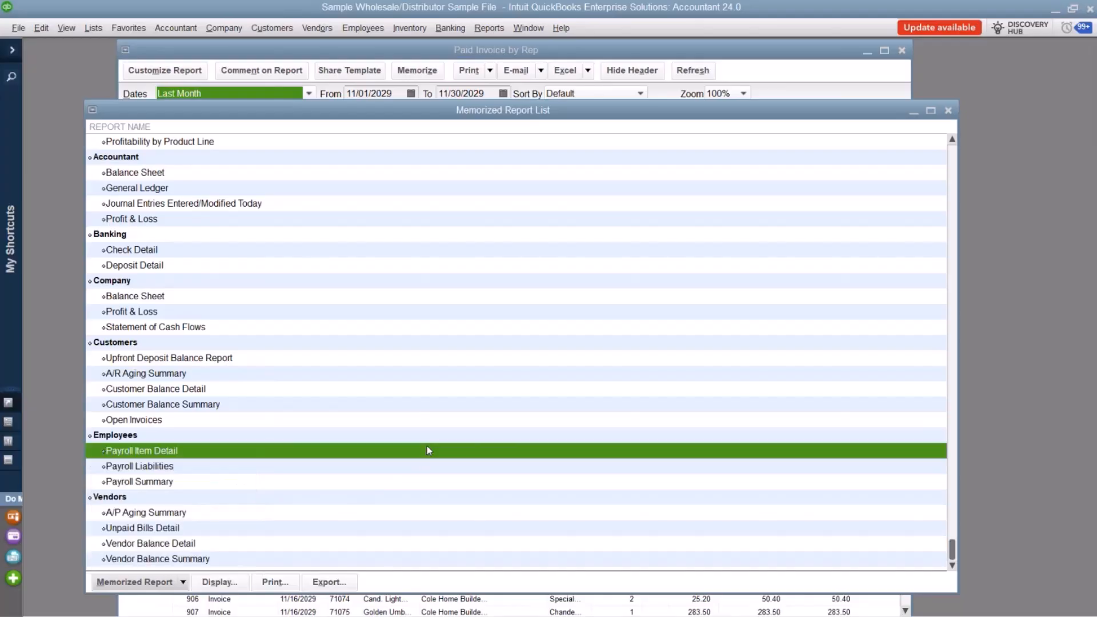
{"action": "left_click", "coordinate": [128, 527]}
{"action": "right_click", "coordinate": [134, 528]}
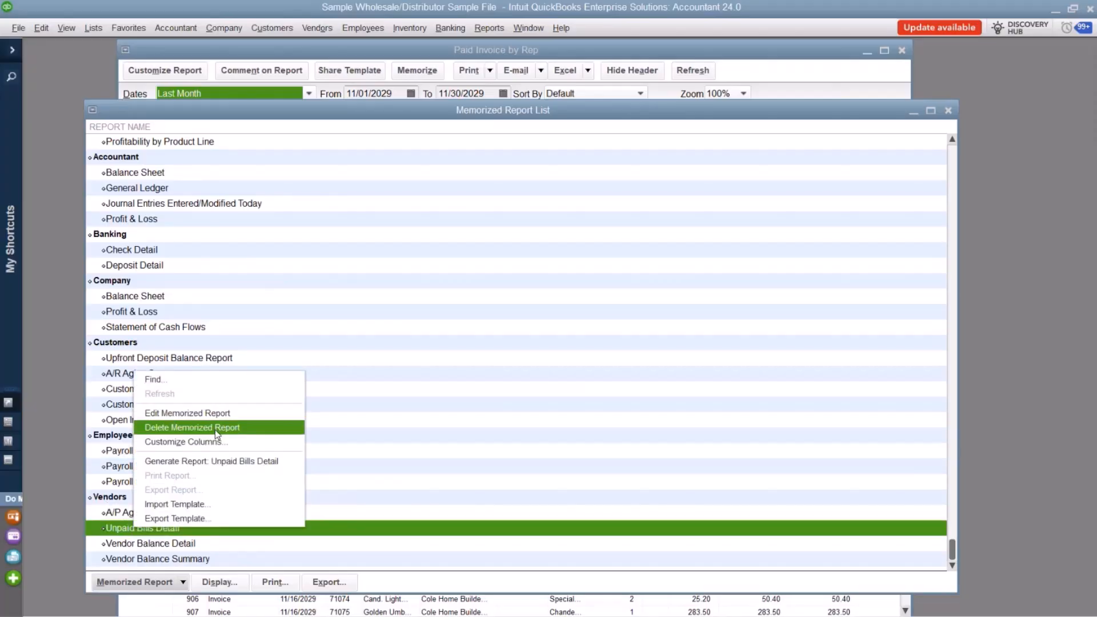
{"action": "right_click", "coordinate": [177, 559]}
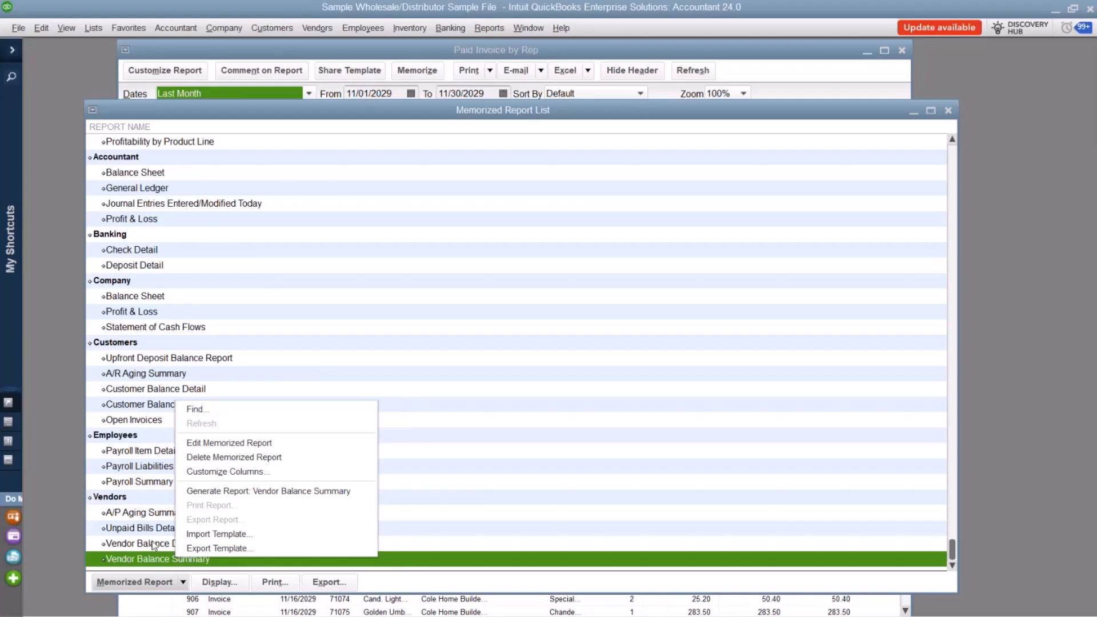
{"action": "right_click", "coordinate": [154, 544]}
{"action": "left_click", "coordinate": [229, 440]}
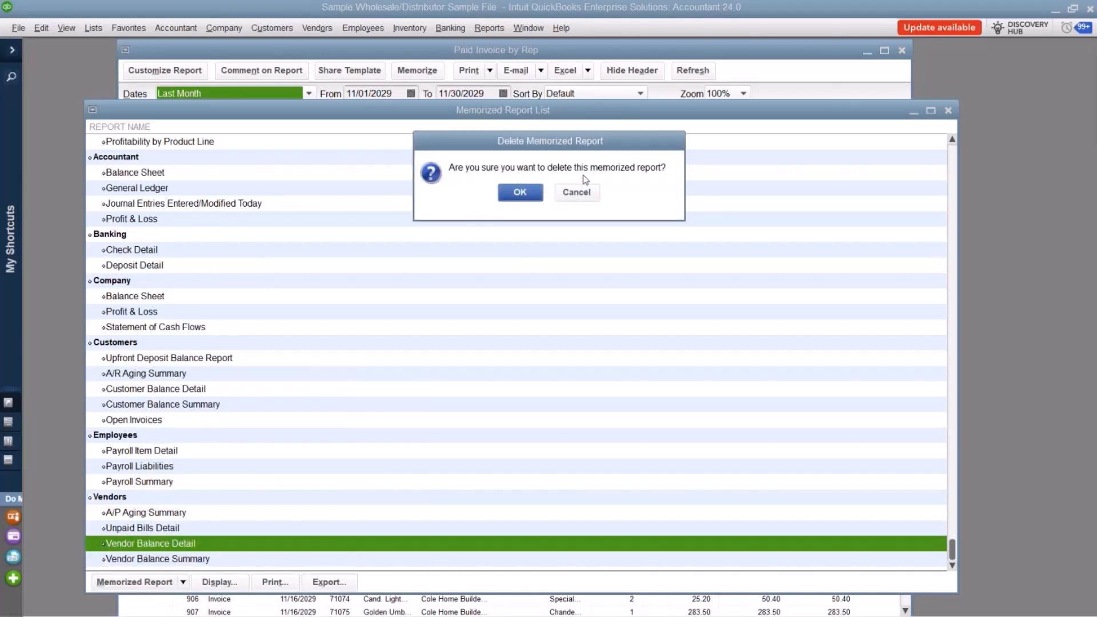
{"action": "left_click", "coordinate": [524, 192]}
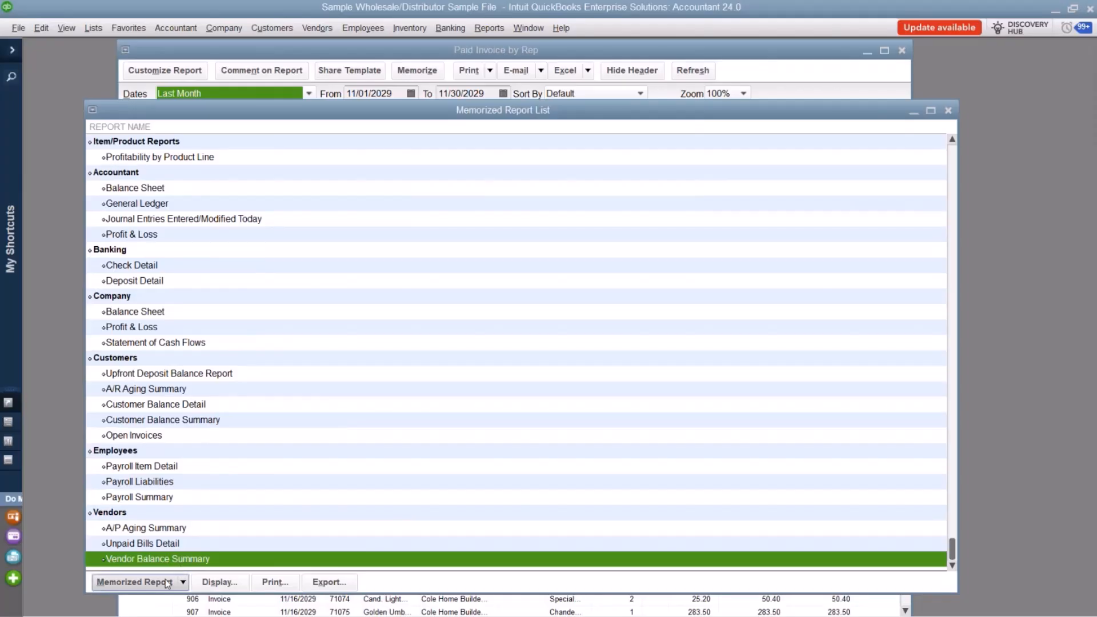
{"action": "scroll", "coordinate": [200, 481], "scroll_direction": "up", "scroll_amount": 6}
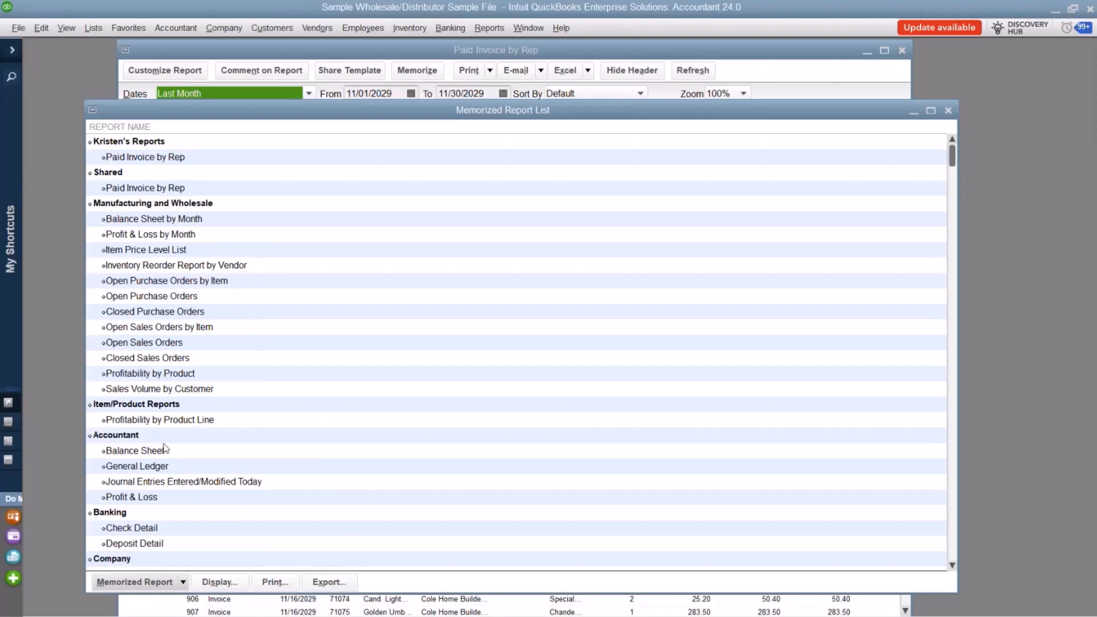
{"action": "left_click", "coordinate": [183, 582]}
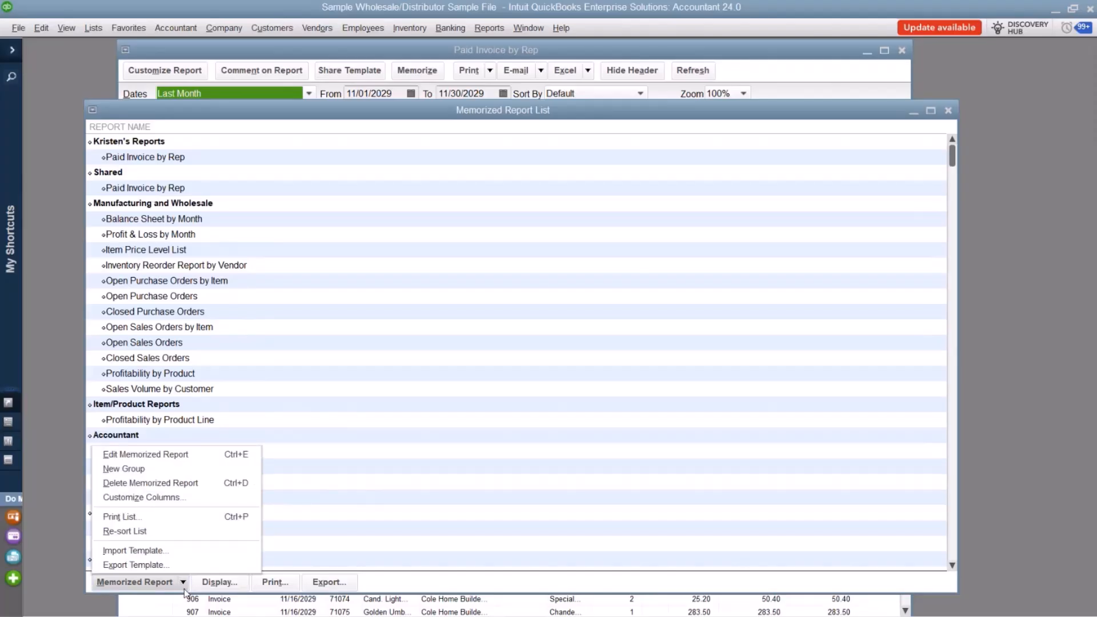
{"action": "right_click", "coordinate": [146, 250]}
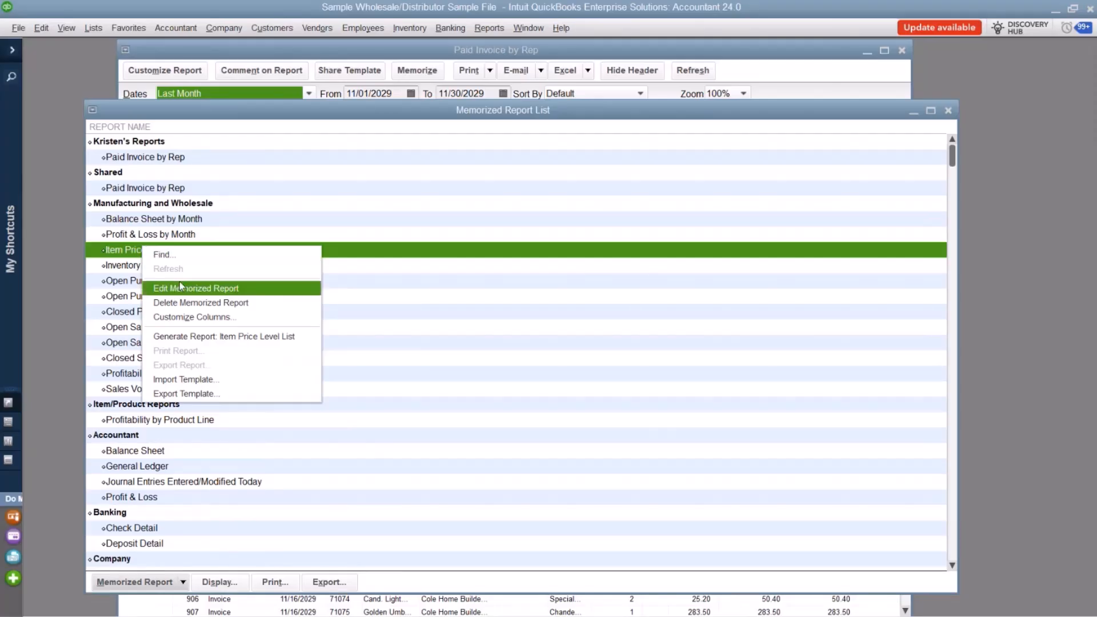
Open Paid Invoice by Rep in the owner's named group for editing and review its name and the available report groups.
{"action": "left_click", "coordinate": [194, 156]}
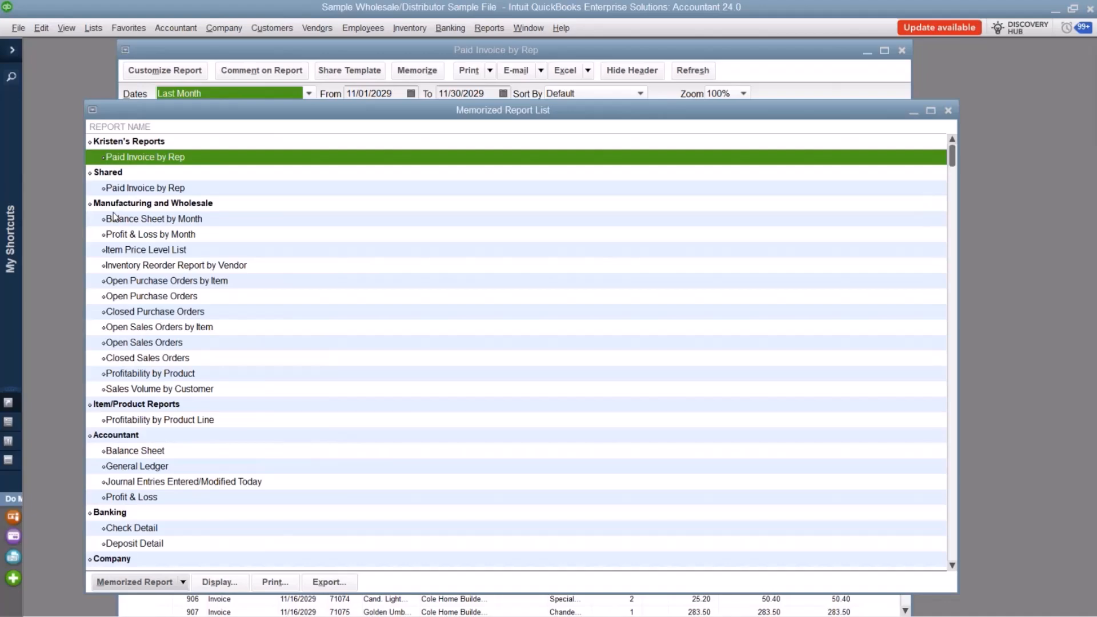
{"action": "right_click", "coordinate": [134, 150]}
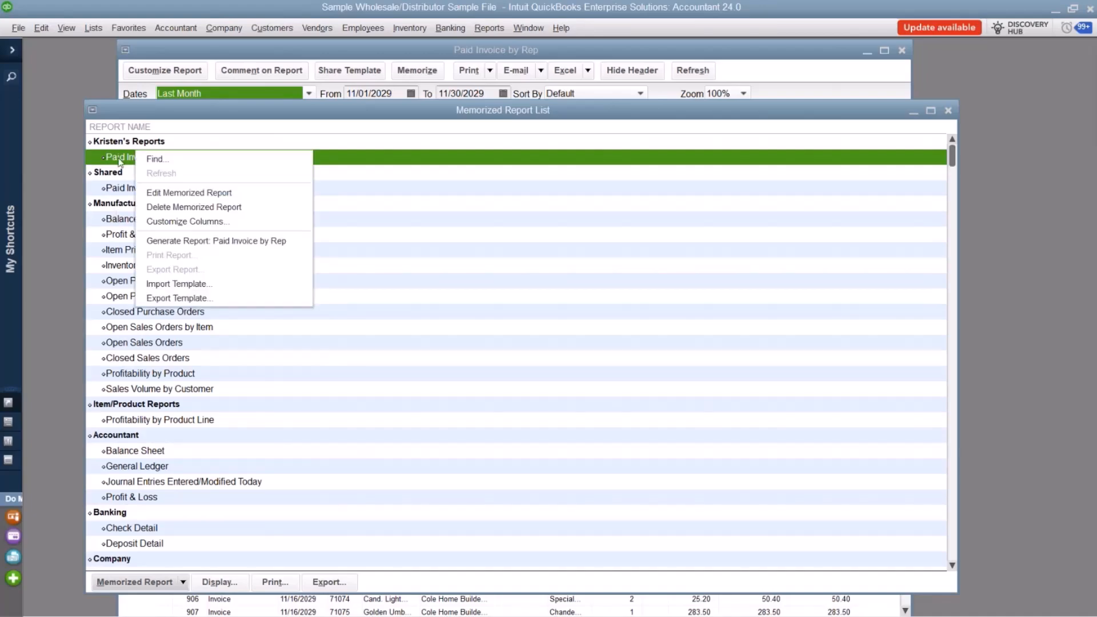
{"action": "right_click", "coordinate": [118, 160]}
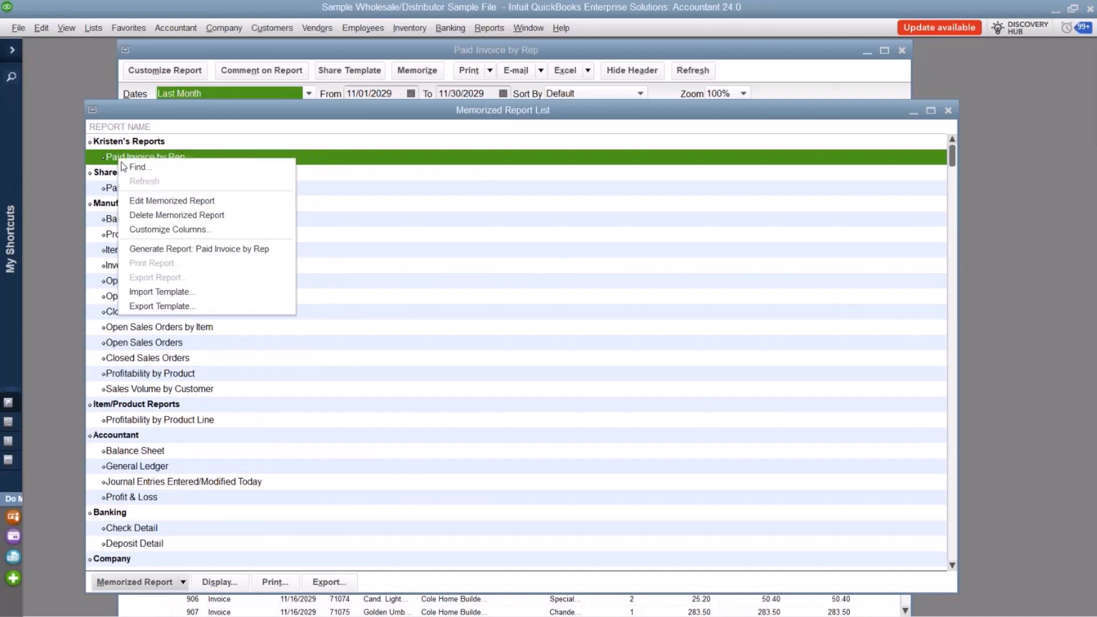
{"action": "left_click", "coordinate": [173, 201]}
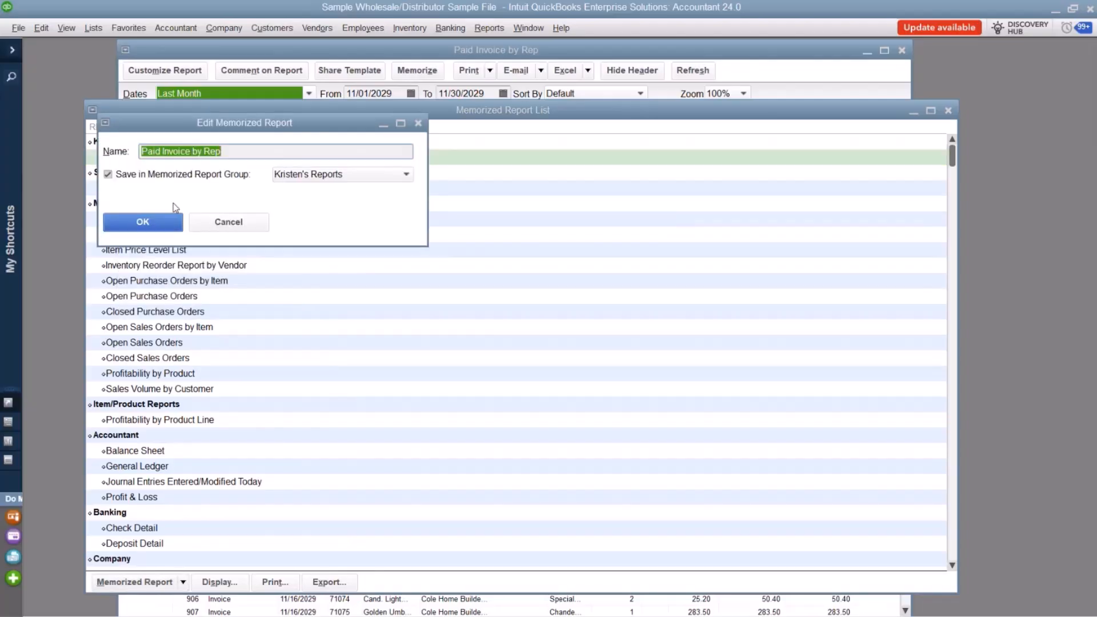
{"action": "left_click", "coordinate": [222, 153]}
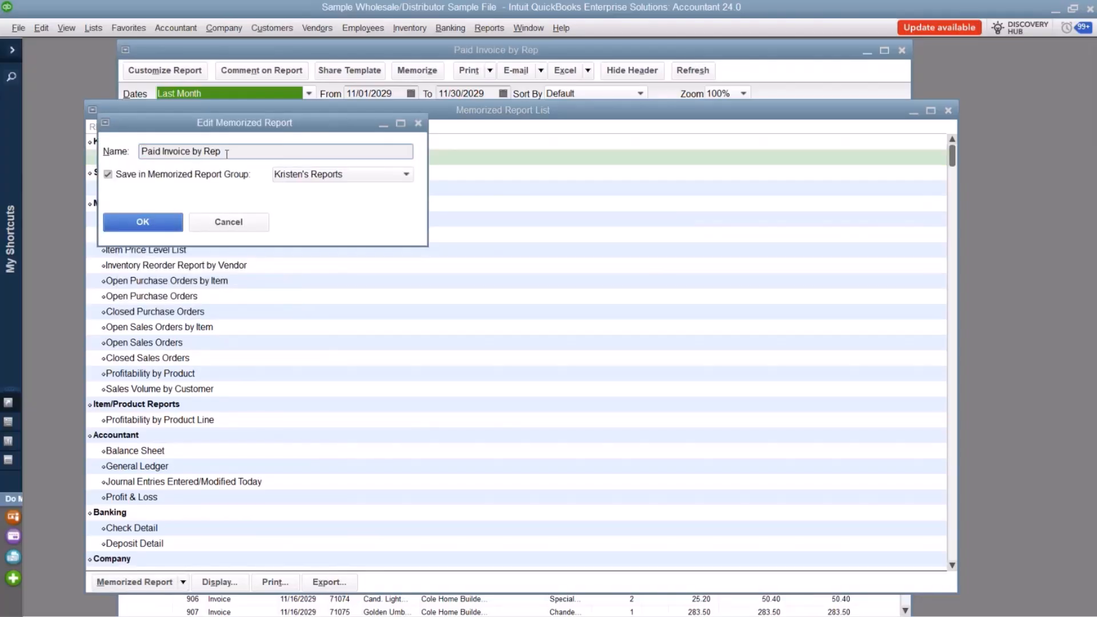
{"action": "left_click_drag", "start_coordinate": [222, 153], "coordinate": [140, 153]}
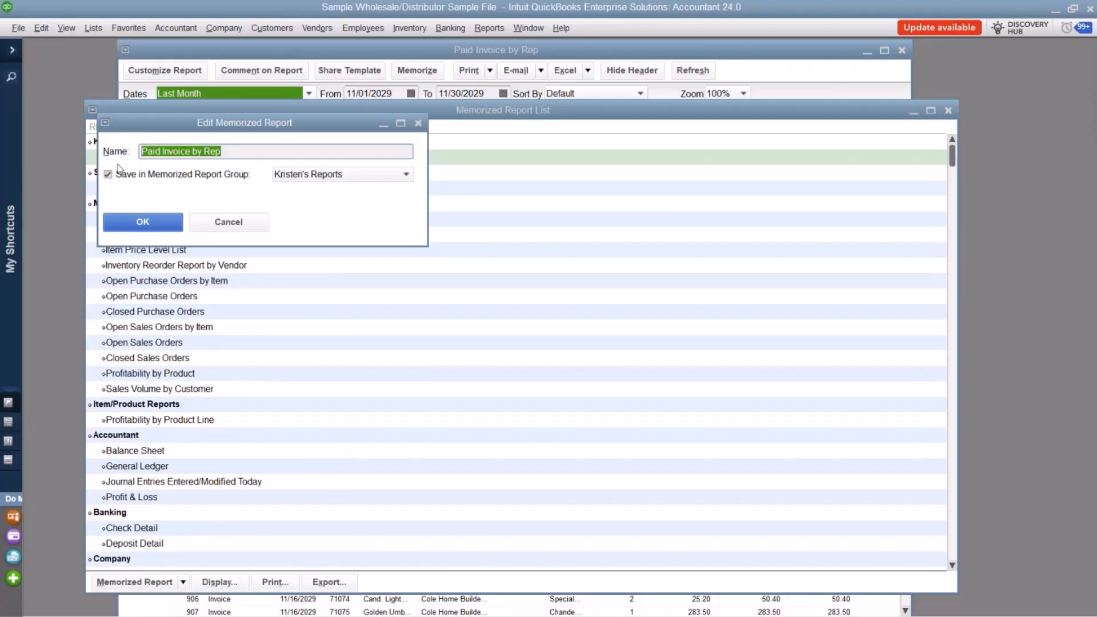
{"action": "left_click", "coordinate": [342, 175]}
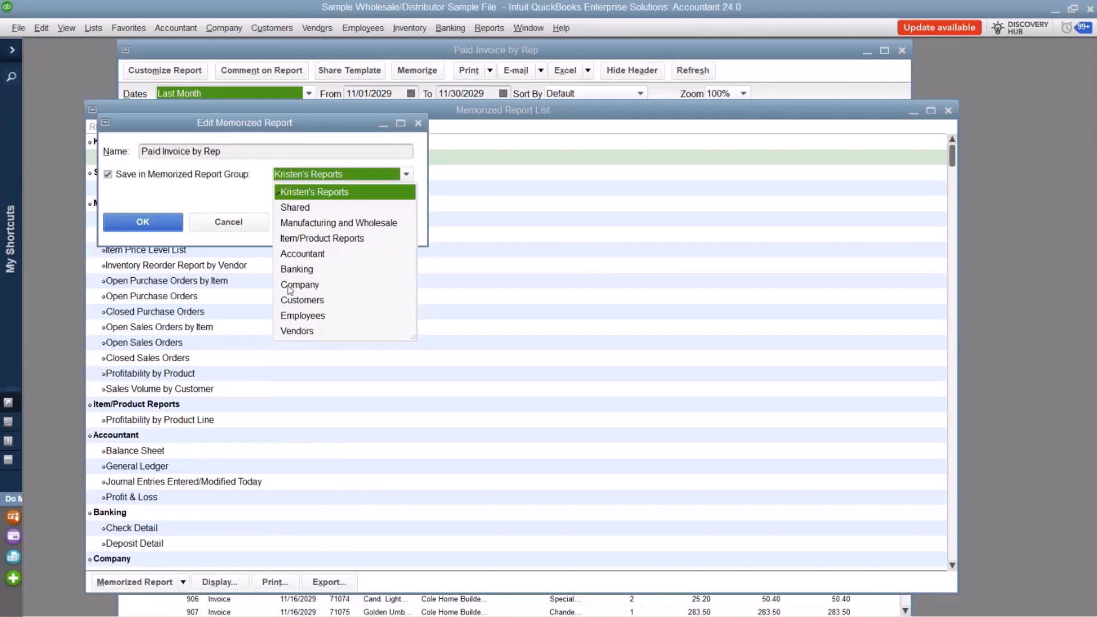
{"action": "left_click", "coordinate": [210, 176]}
{"action": "left_click", "coordinate": [209, 177]}
Rename the memorized report as Paid Invoice by Rep v2 and save the edit.
{"action": "left_click", "coordinate": [250, 153]}
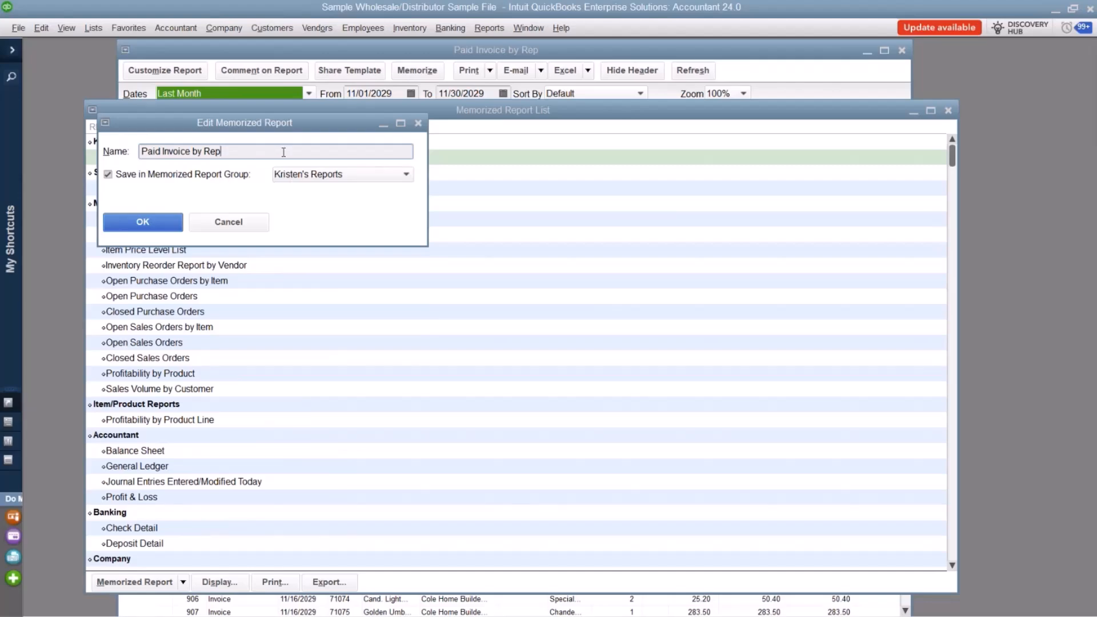
{"action": "type", "text": "2"}
{"action": "key", "text": "BackSpace"}
{"action": "type", "text": "v2"}
{"action": "left_click", "coordinate": [169, 226]}
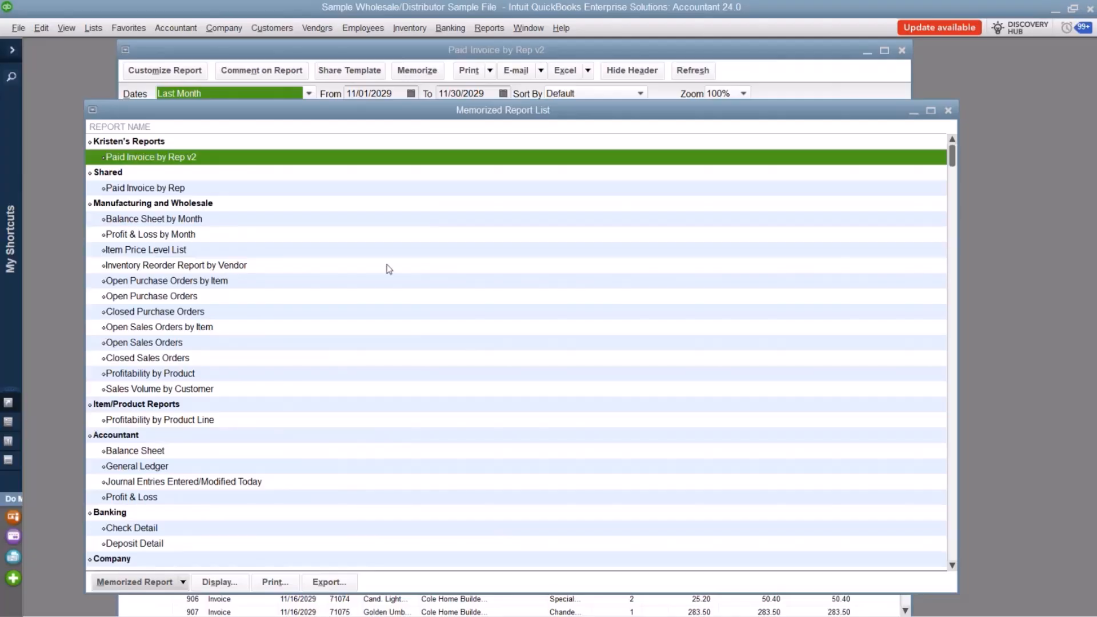
Open Paid Invoice by Rep v2, customize it with selected columns listed first, and remove the left margin, Trans # and Type columns.
{"action": "double_click", "coordinate": [408, 158]}
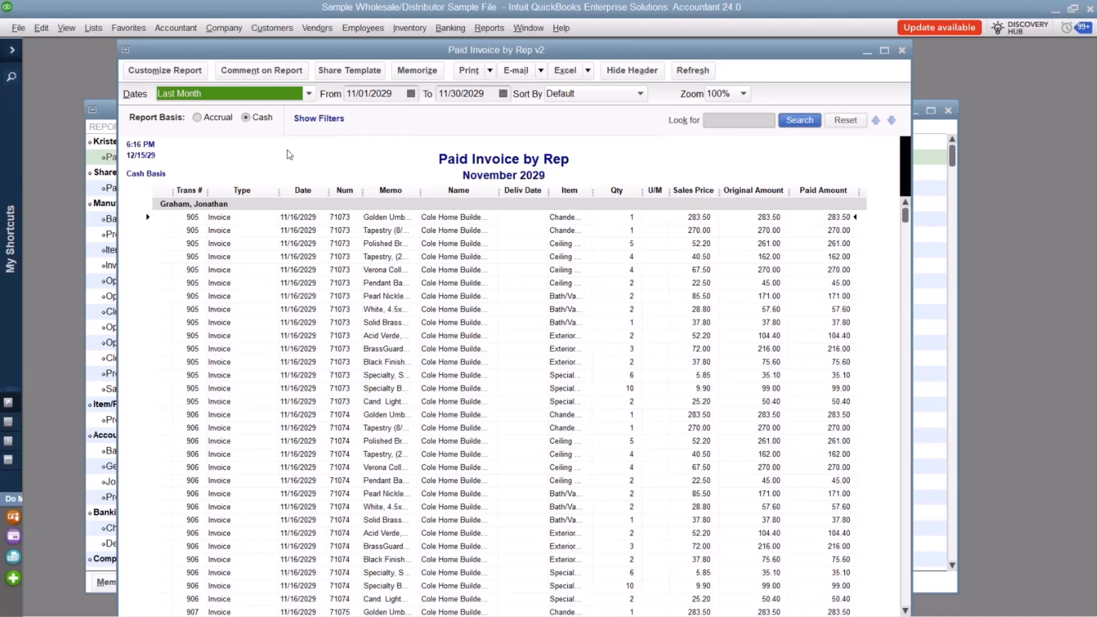
{"action": "left_click", "coordinate": [165, 71]}
{"action": "left_click", "coordinate": [242, 336]}
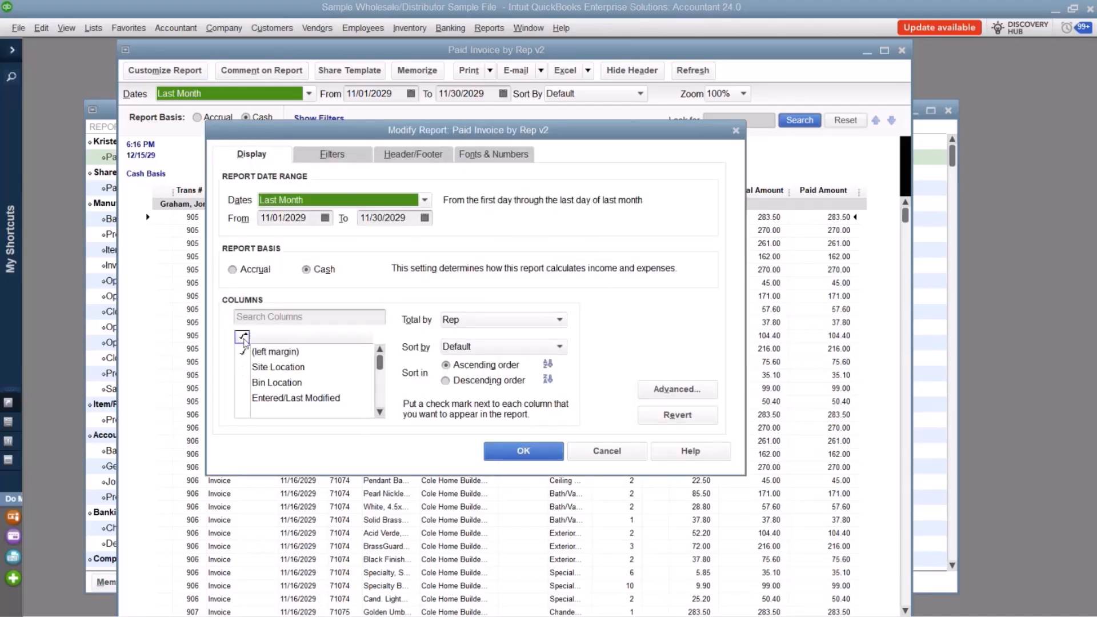
{"action": "left_click", "coordinate": [242, 336]}
{"action": "left_click", "coordinate": [255, 353]}
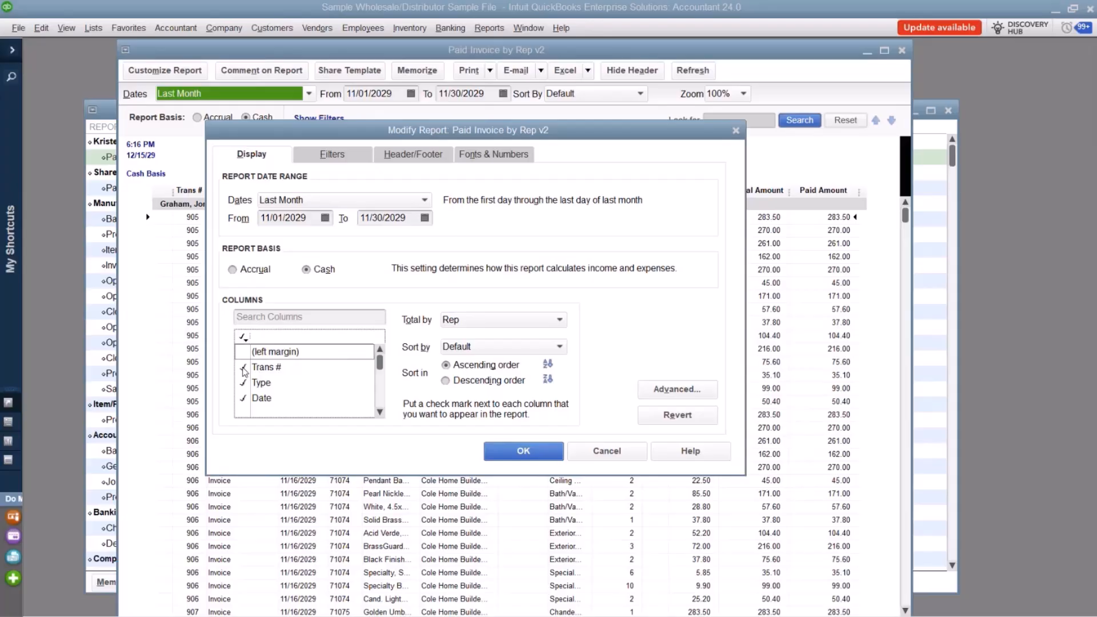
{"action": "left_click", "coordinate": [242, 367]}
{"action": "left_click", "coordinate": [244, 380]}
Remove the Memo, Deliv Date, Item, Qty, U/M and Sales Price columns from the report.
{"action": "scroll", "coordinate": [280, 367], "scroll_direction": "down", "scroll_amount": 1}
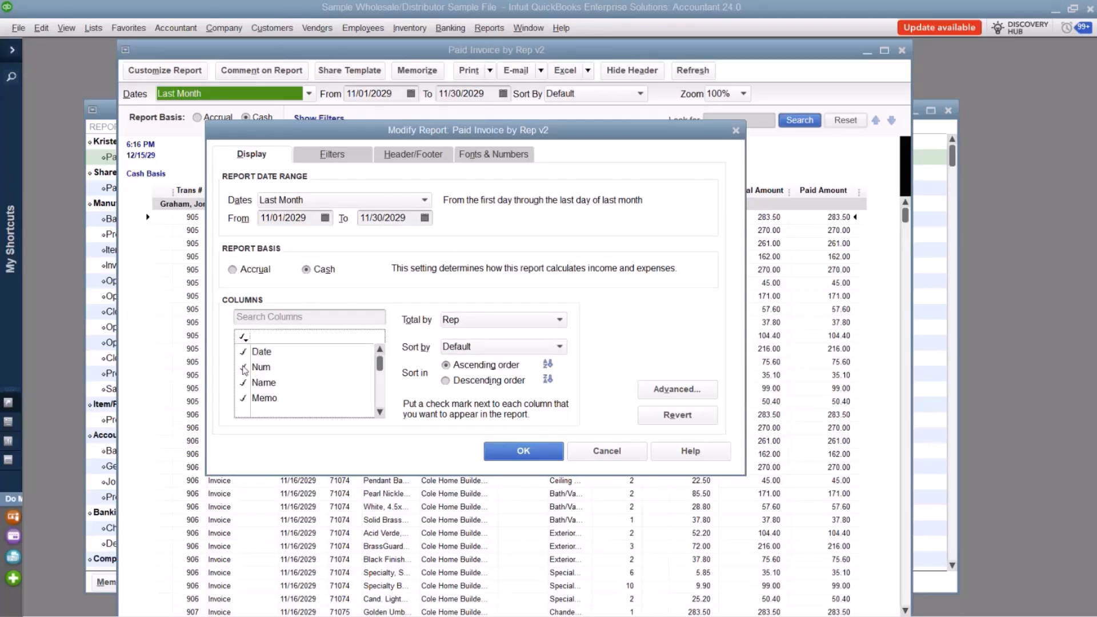
{"action": "left_click", "coordinate": [246, 398]}
{"action": "scroll", "coordinate": [245, 398], "scroll_direction": "down", "scroll_amount": 1}
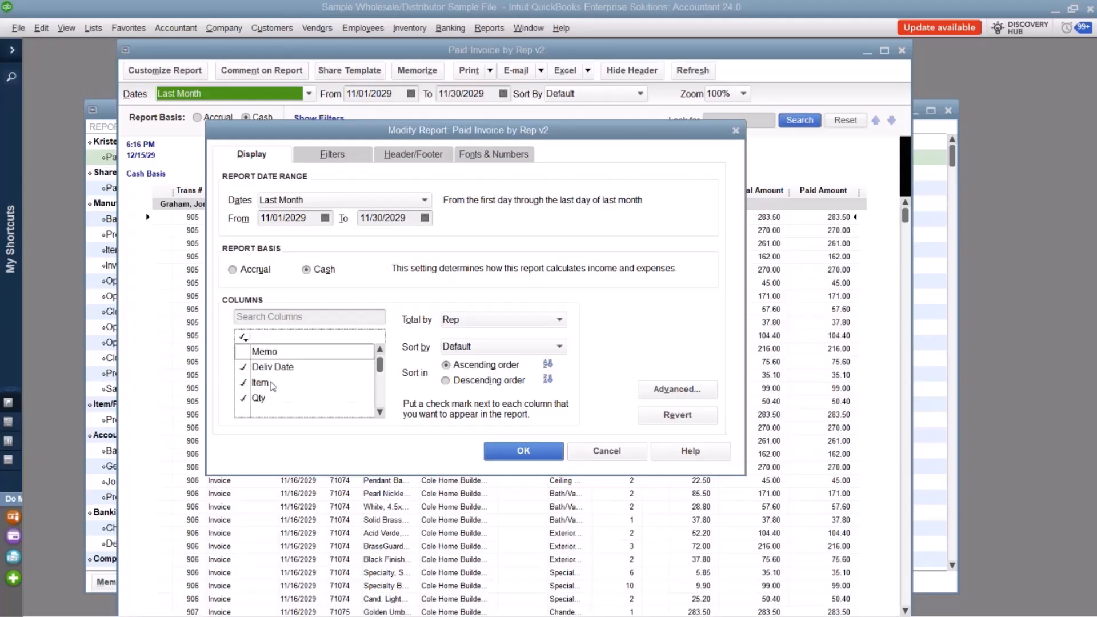
{"action": "left_click", "coordinate": [244, 368]}
{"action": "left_click", "coordinate": [244, 398]}
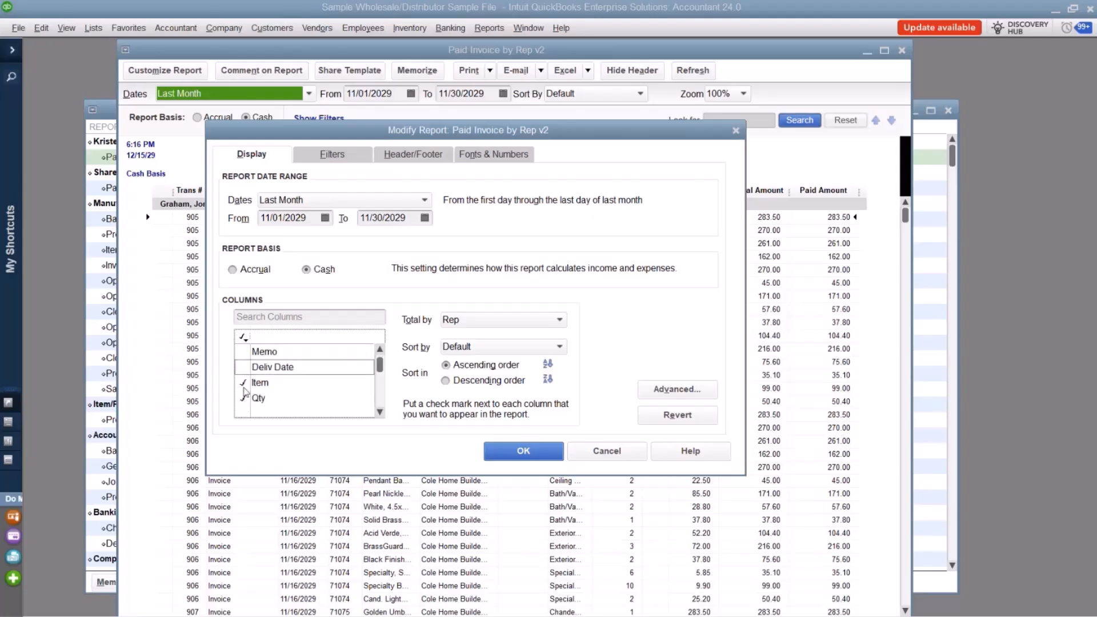
{"action": "scroll", "coordinate": [246, 397], "scroll_direction": "down", "scroll_amount": 2}
{"action": "left_click", "coordinate": [244, 369]}
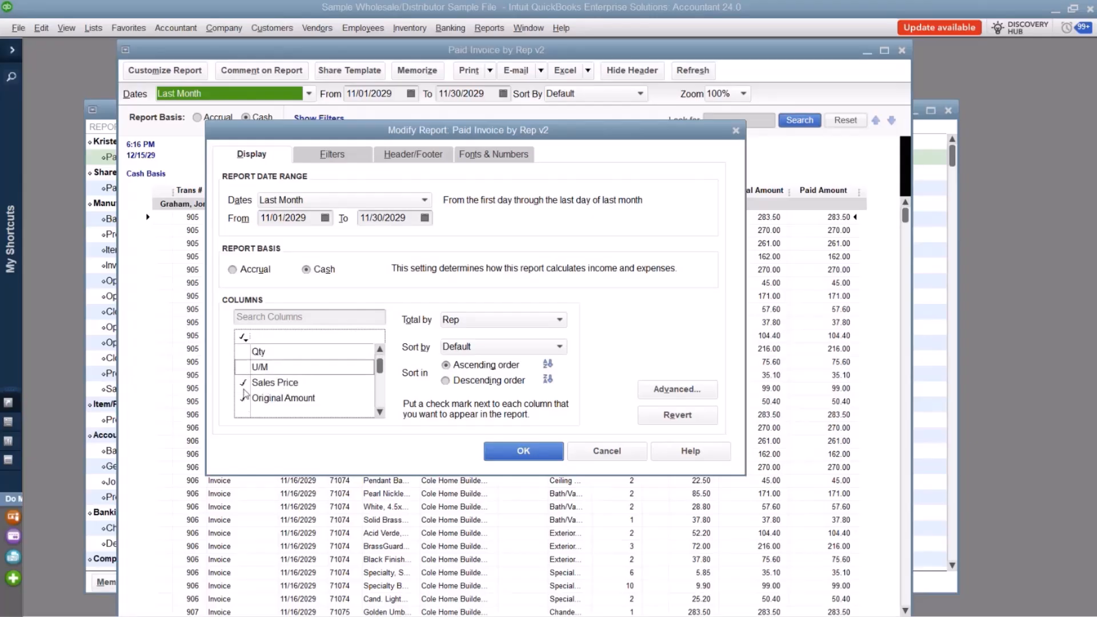
{"action": "left_click", "coordinate": [244, 384]}
Remove the Paid Amount column, keep Original Amount selected, and apply the column changes to the report.
{"action": "scroll", "coordinate": [248, 385], "scroll_direction": "down", "scroll_amount": 1}
{"action": "scroll", "coordinate": [247, 385], "scroll_direction": "up", "scroll_amount": 1}
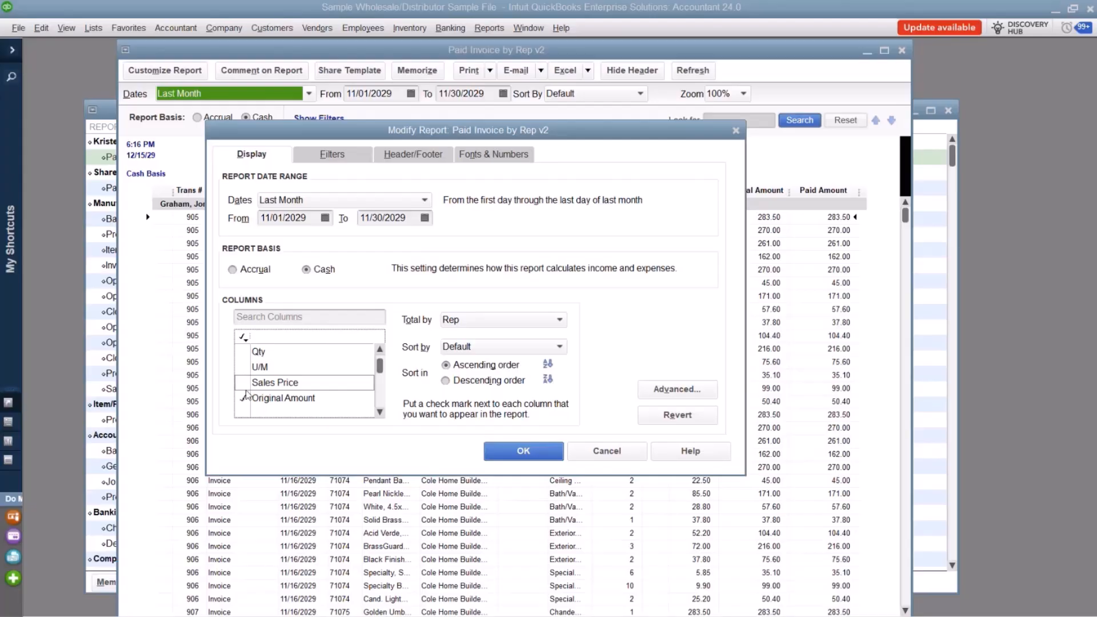
{"action": "left_click", "coordinate": [244, 398]}
{"action": "scroll", "coordinate": [246, 398], "scroll_direction": "down", "scroll_amount": 1}
{"action": "left_click", "coordinate": [243, 369]}
{"action": "left_click", "coordinate": [244, 352]}
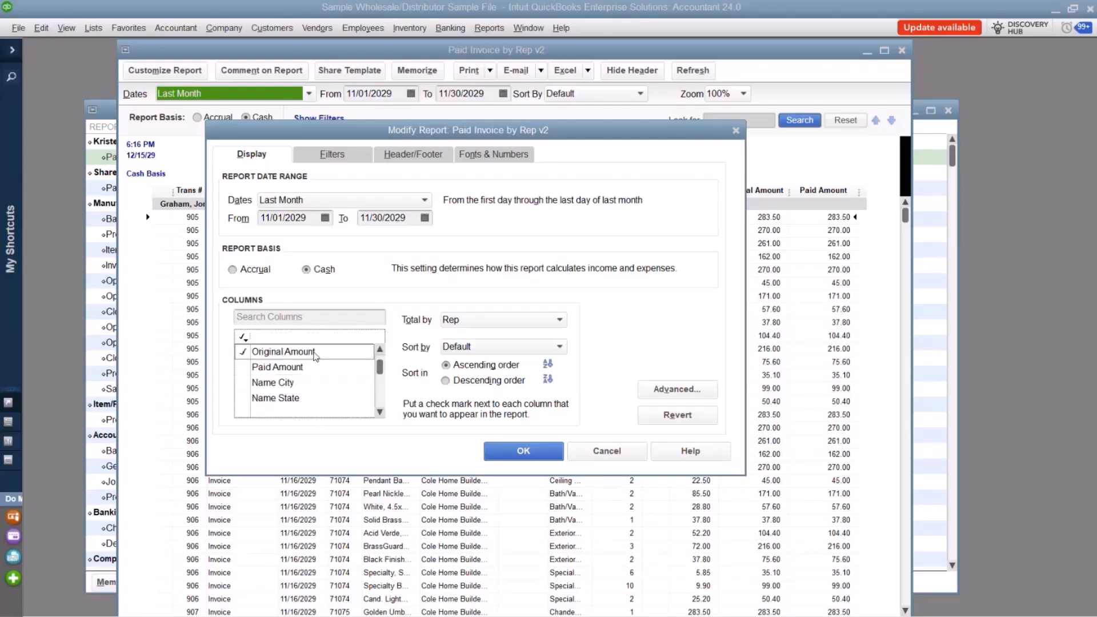
{"action": "left_click", "coordinate": [517, 450]}
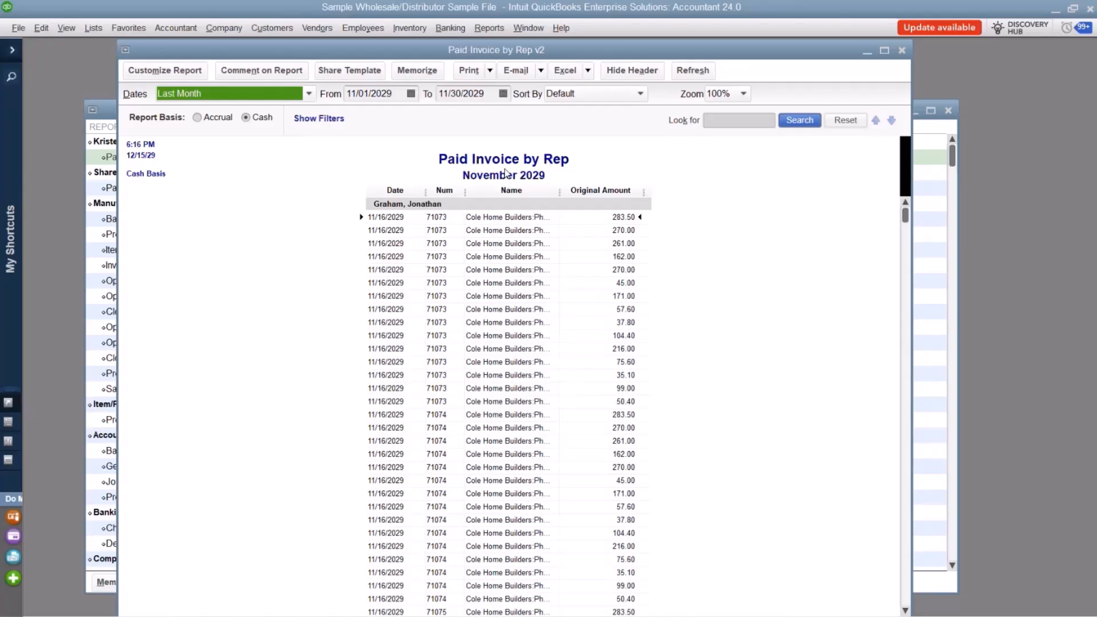
In the report's footer settings, turn off the page number, the extra footer line and printing the footer on the first page.
{"action": "left_click", "coordinate": [164, 70]}
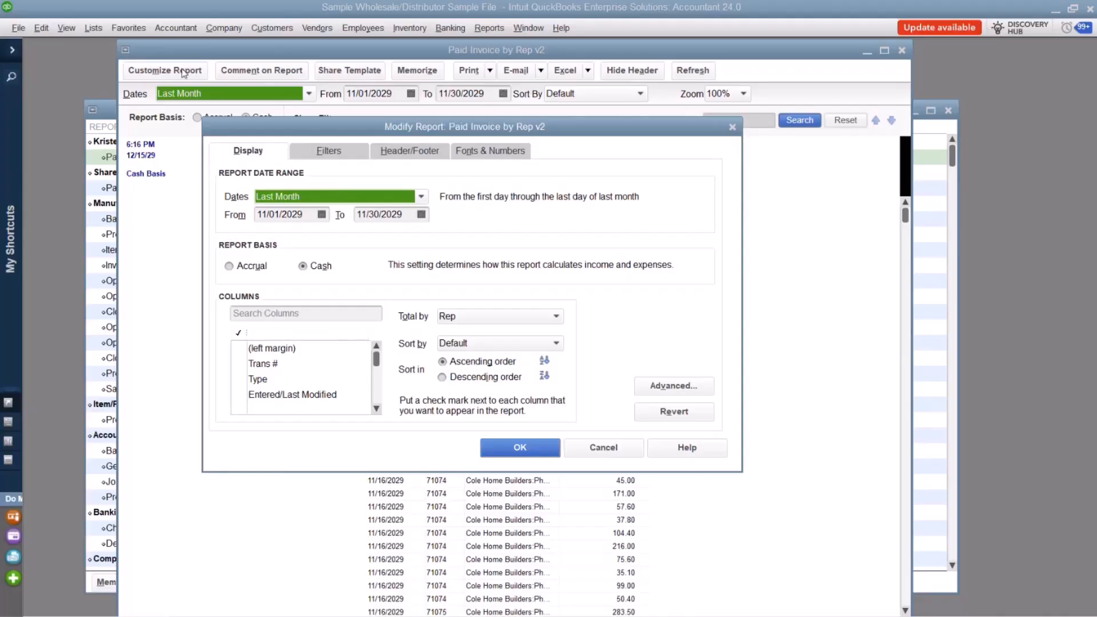
{"action": "left_click", "coordinate": [394, 154]}
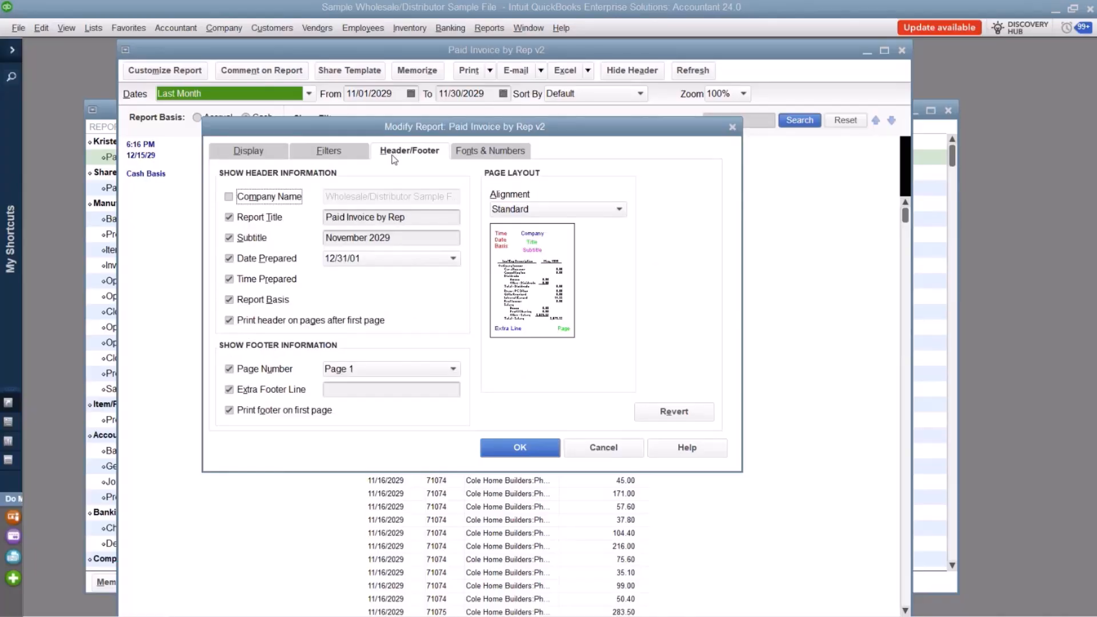
{"action": "left_click", "coordinate": [249, 370]}
{"action": "left_click", "coordinate": [251, 391]}
{"action": "left_click", "coordinate": [259, 412]}
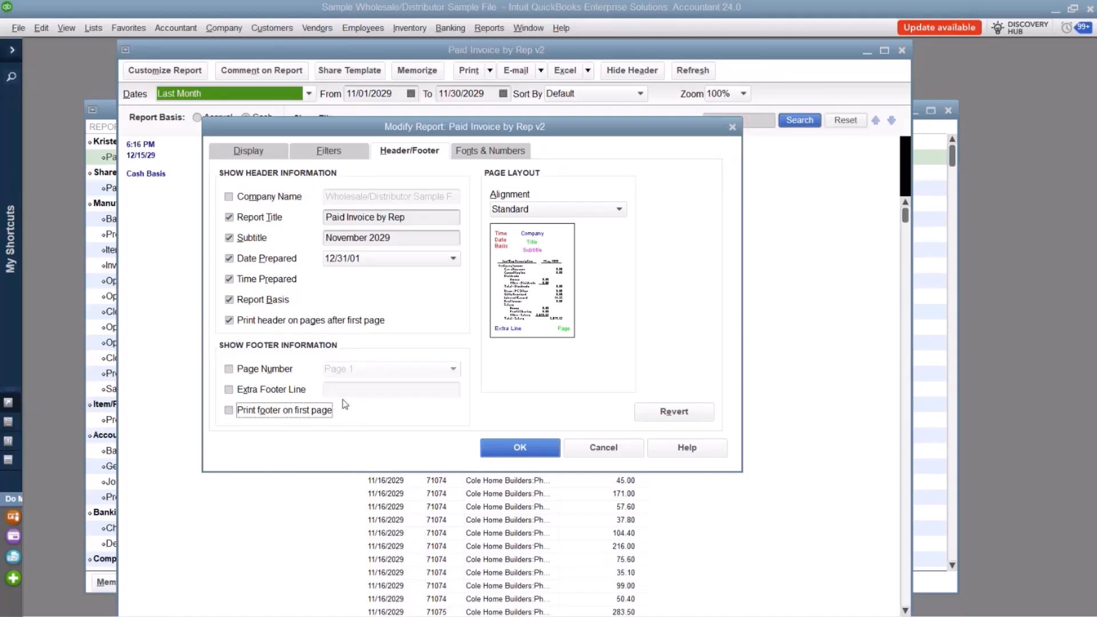
Remove the date prepared, time prepared and header on later pages, keep the report basis, and apply the header and footer changes.
{"action": "left_click", "coordinate": [263, 260]}
{"action": "left_click", "coordinate": [267, 281]}
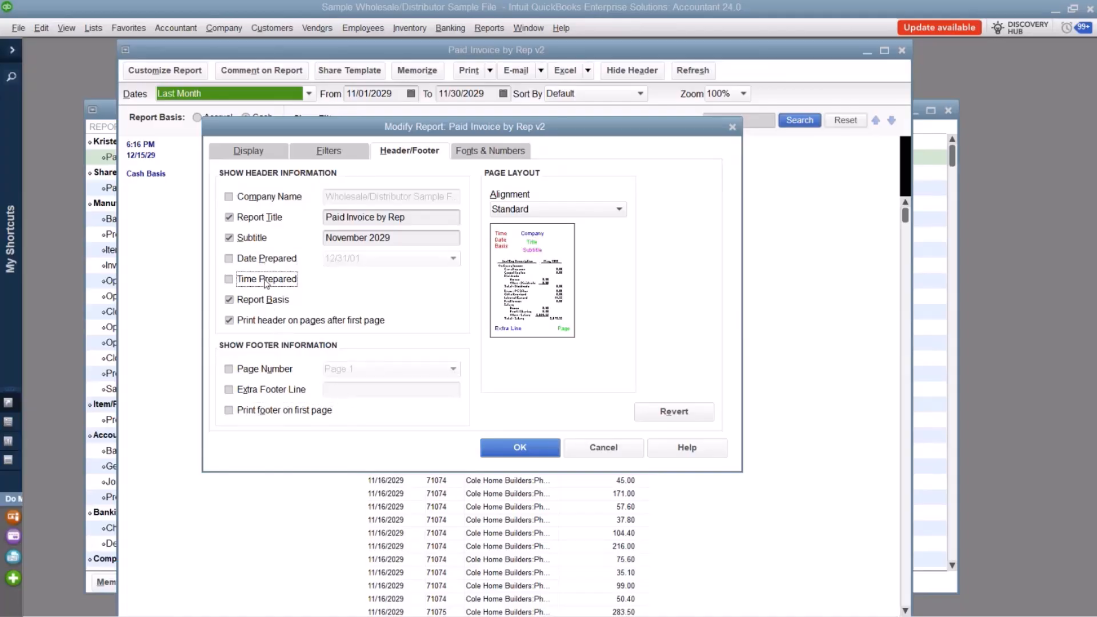
{"action": "left_click", "coordinate": [272, 301]}
{"action": "left_click", "coordinate": [275, 322]}
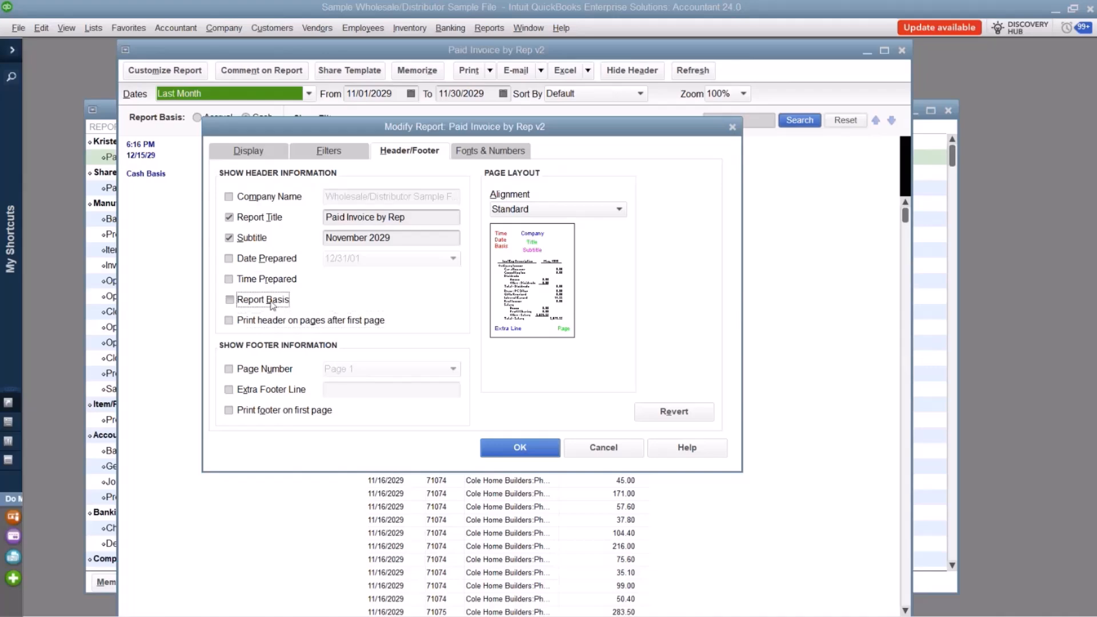
{"action": "left_click", "coordinate": [272, 304]}
{"action": "left_click", "coordinate": [517, 450]}
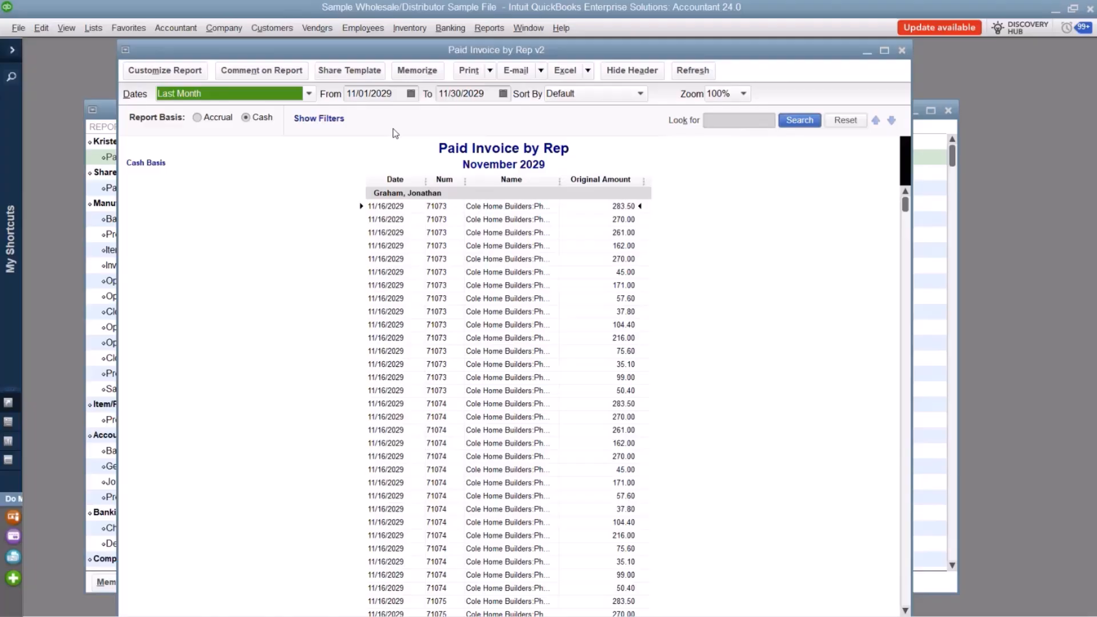
Memorize the customized report by replacing the original memorized version, and close the open report windows.
{"action": "left_click", "coordinate": [410, 74]}
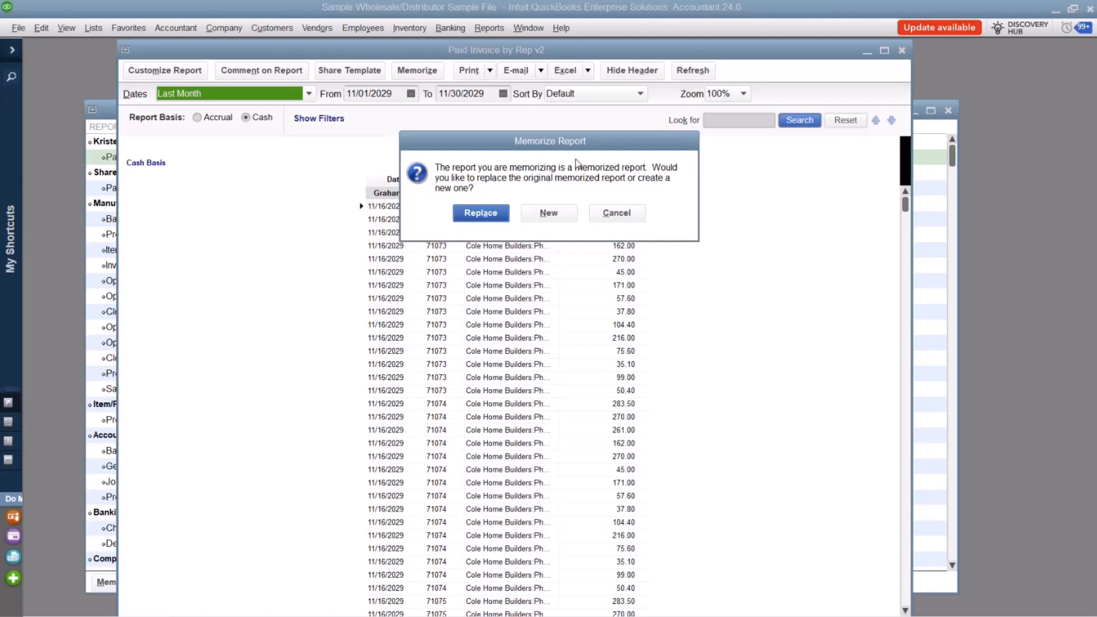
{"action": "left_click", "coordinate": [480, 214]}
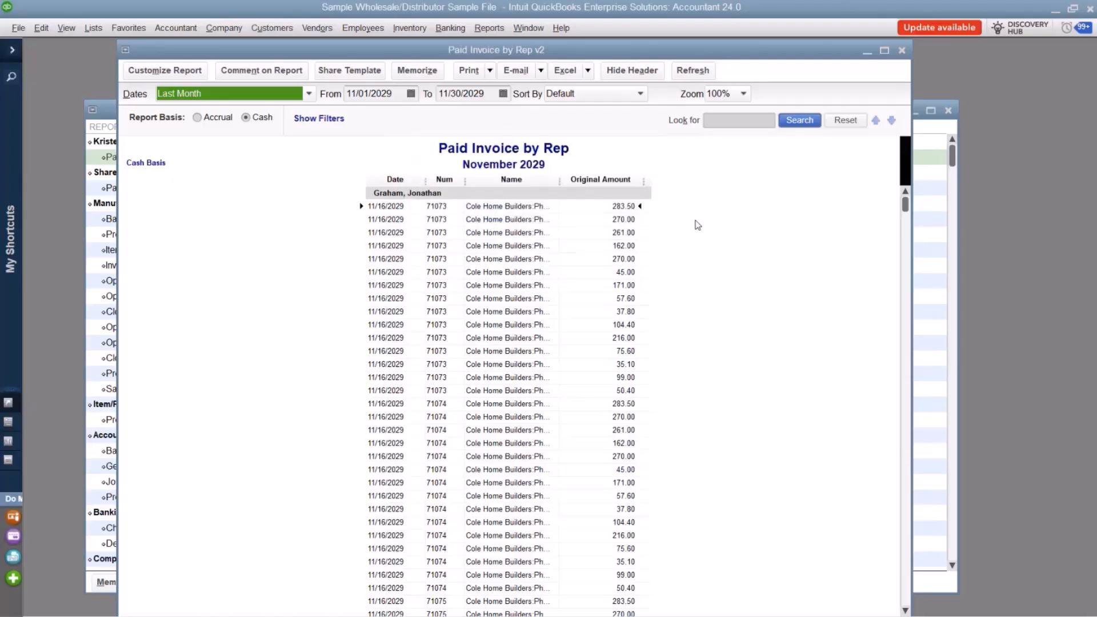
{"action": "left_click", "coordinate": [901, 50]}
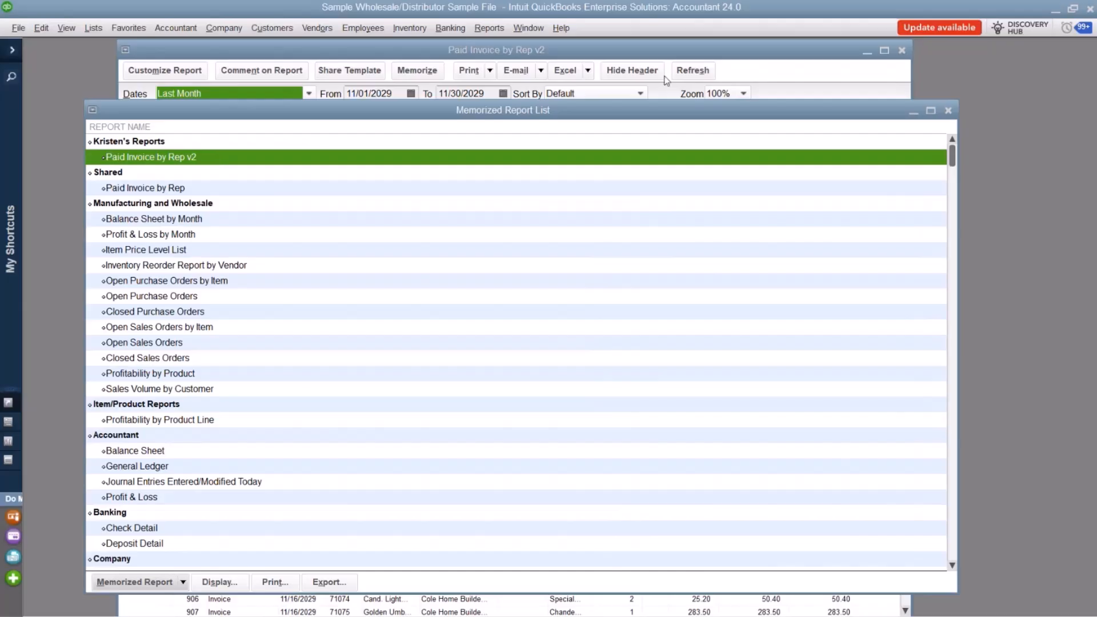
{"action": "left_click", "coordinate": [902, 51]}
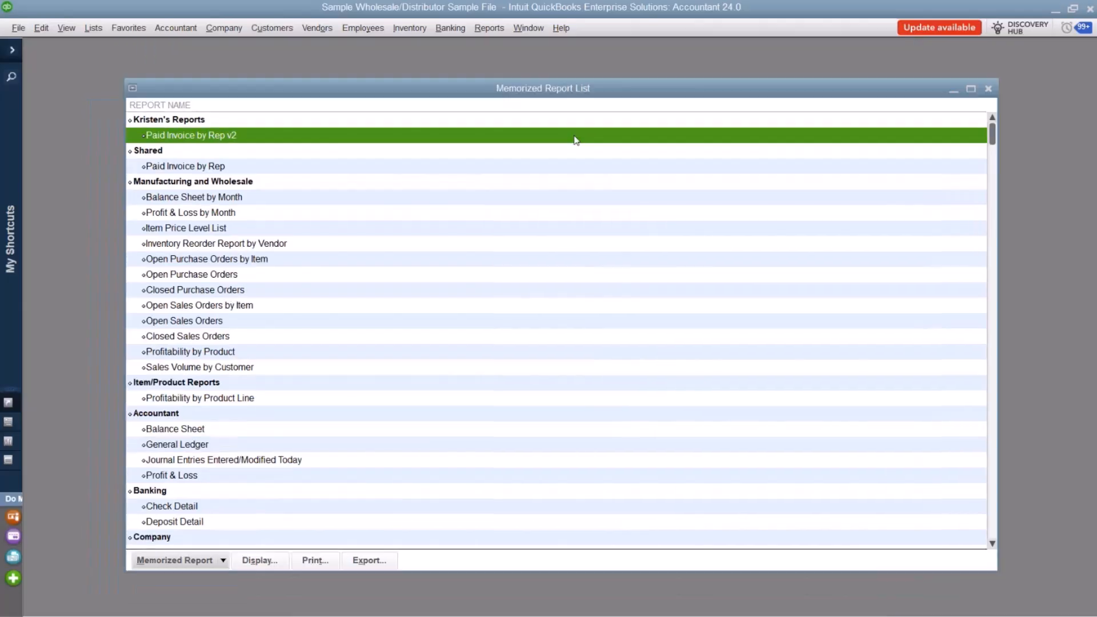
Reopen Paid Invoice by Rep v2 to check its saved layout, and close the report and the Memorized Report List.
{"action": "double_click", "coordinate": [195, 142]}
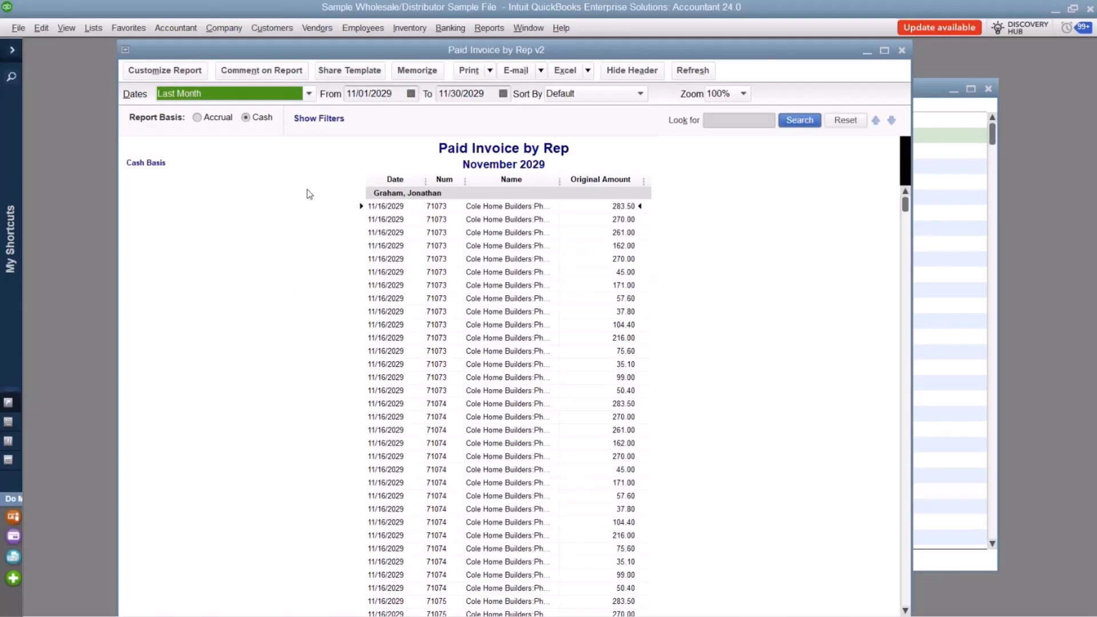
{"action": "left_click", "coordinate": [901, 50]}
{"action": "left_click", "coordinate": [987, 89]}
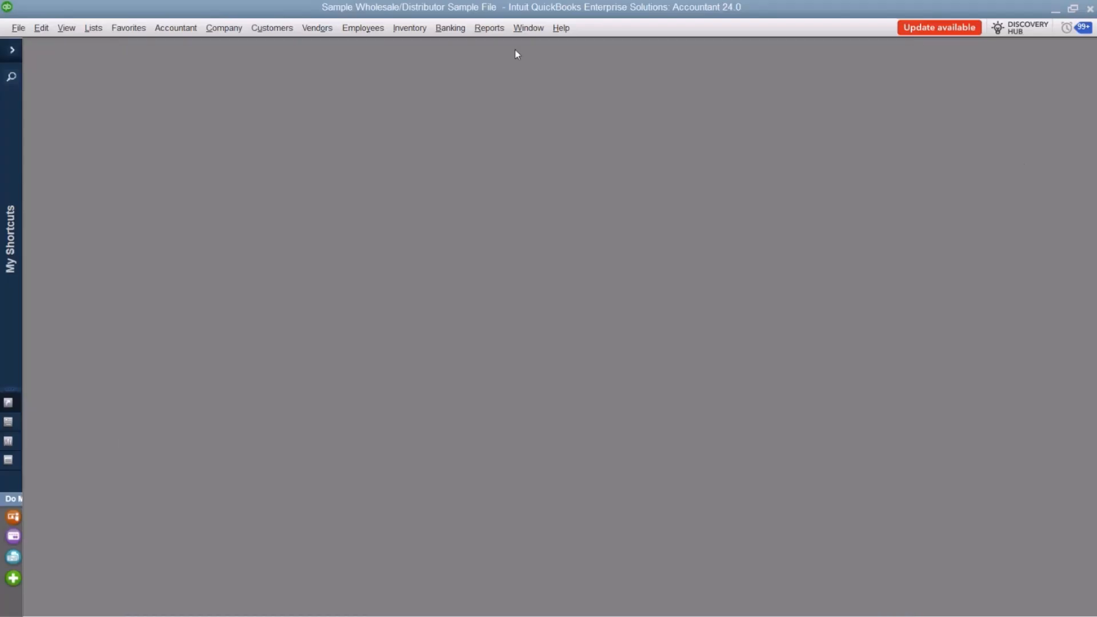
Open the memorized report Paid Invoice by Rep v2 and expand the collapsed icon bar.
{"action": "left_click", "coordinate": [493, 30]}
{"action": "mouse_move", "coordinate": [548, 61]}
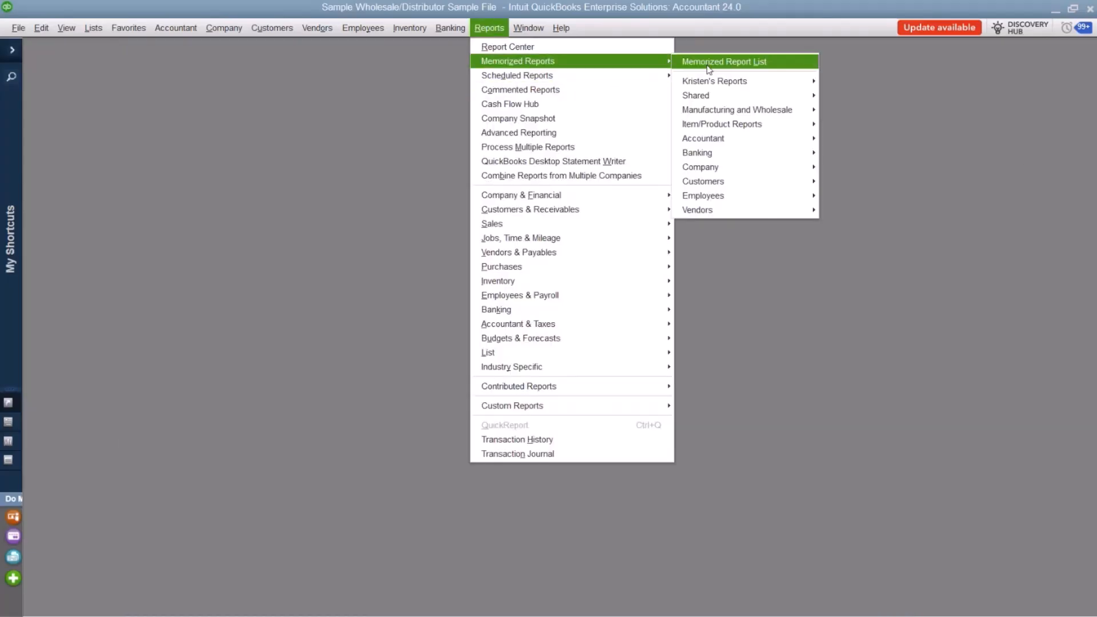
{"action": "mouse_move", "coordinate": [742, 81]}
{"action": "left_click", "coordinate": [847, 84]}
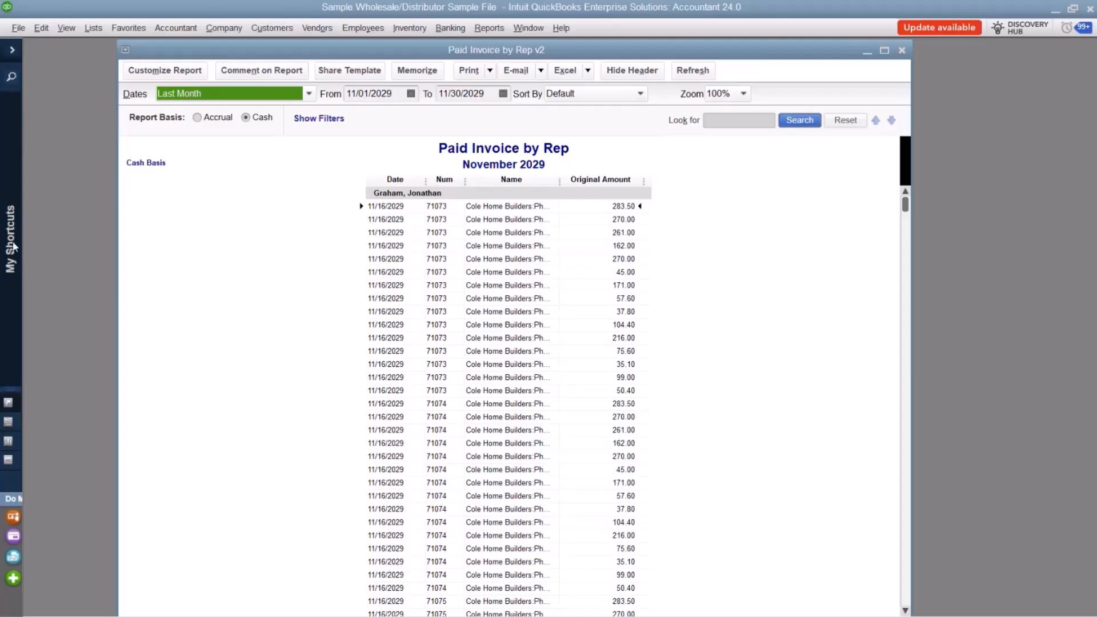
{"action": "left_click", "coordinate": [12, 50]}
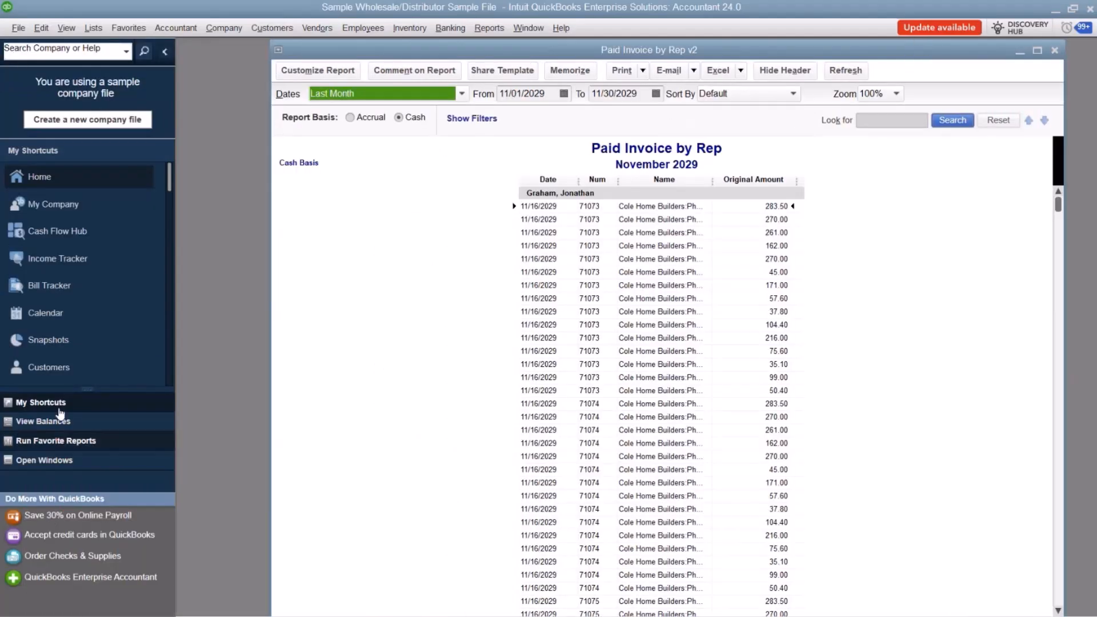
Try the Top Icon Bar layout, and switch back to the Left Icon Bar.
{"action": "left_click", "coordinate": [66, 27]}
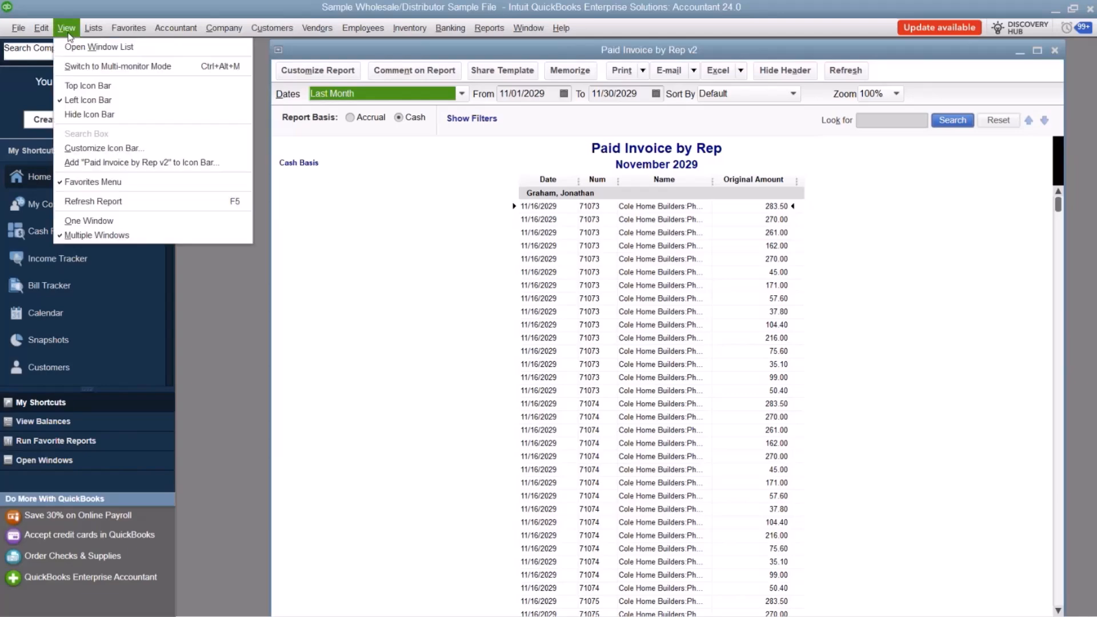
{"action": "left_click", "coordinate": [88, 86]}
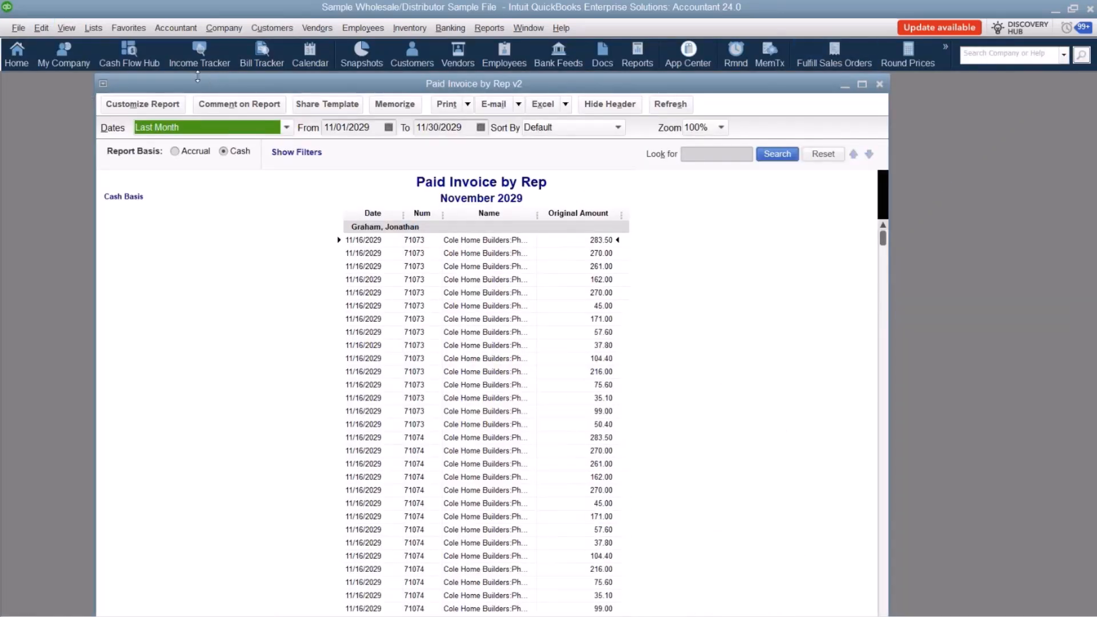
{"action": "left_click", "coordinate": [72, 28]}
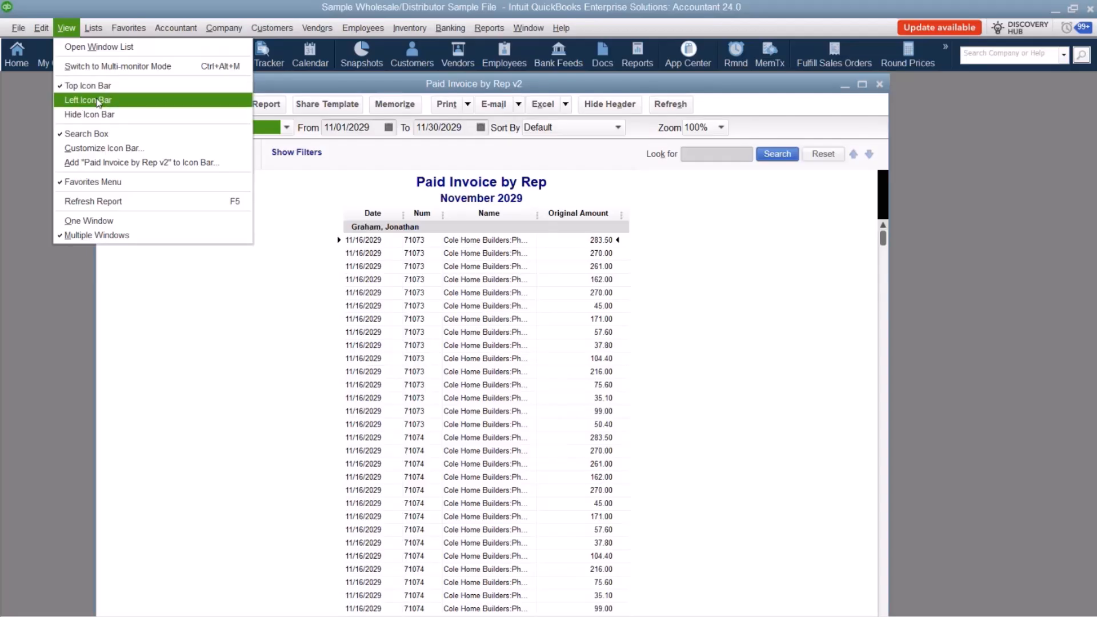
{"action": "left_click", "coordinate": [91, 100]}
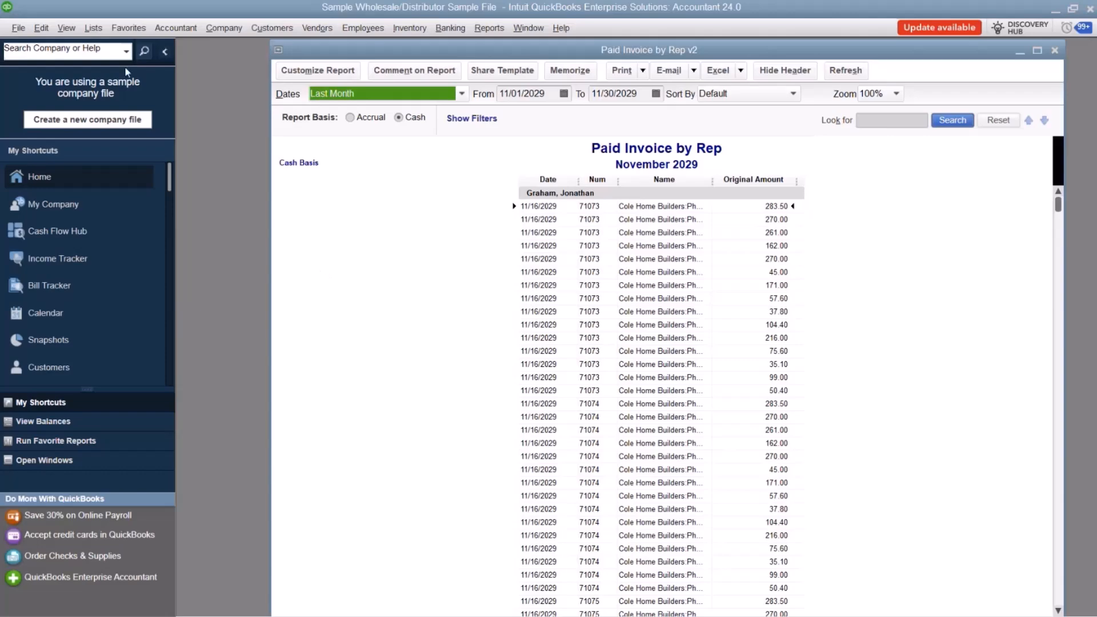
Add the Paid Invoice by Rep v2 report to the icon bar with a safe-style icon and the label Invoice by Rep.
{"action": "left_click", "coordinate": [63, 30]}
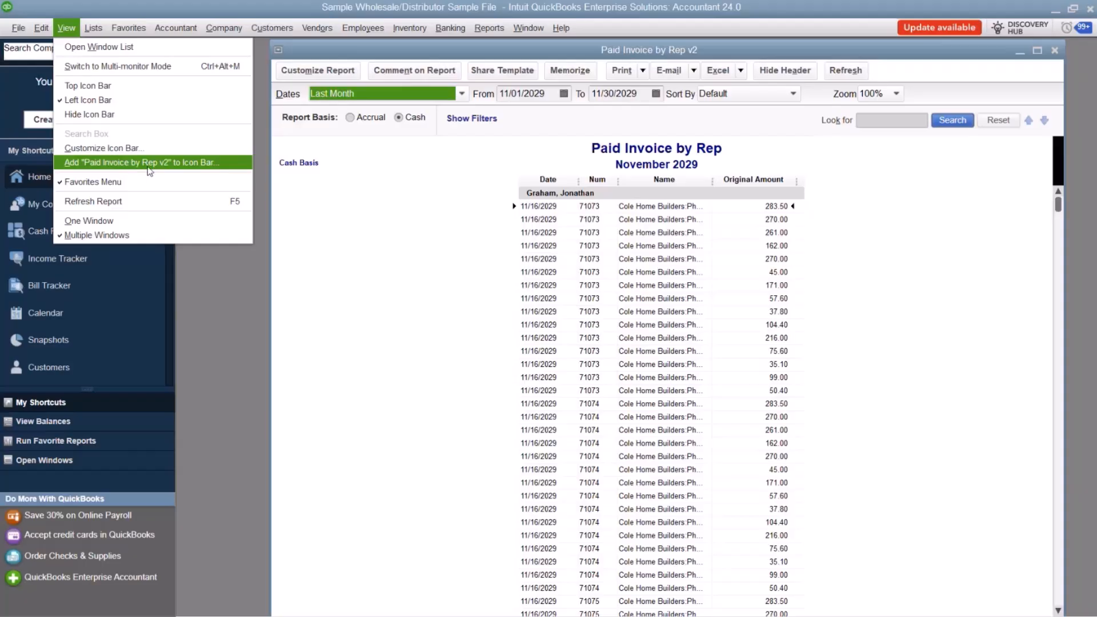
{"action": "left_click", "coordinate": [149, 163]}
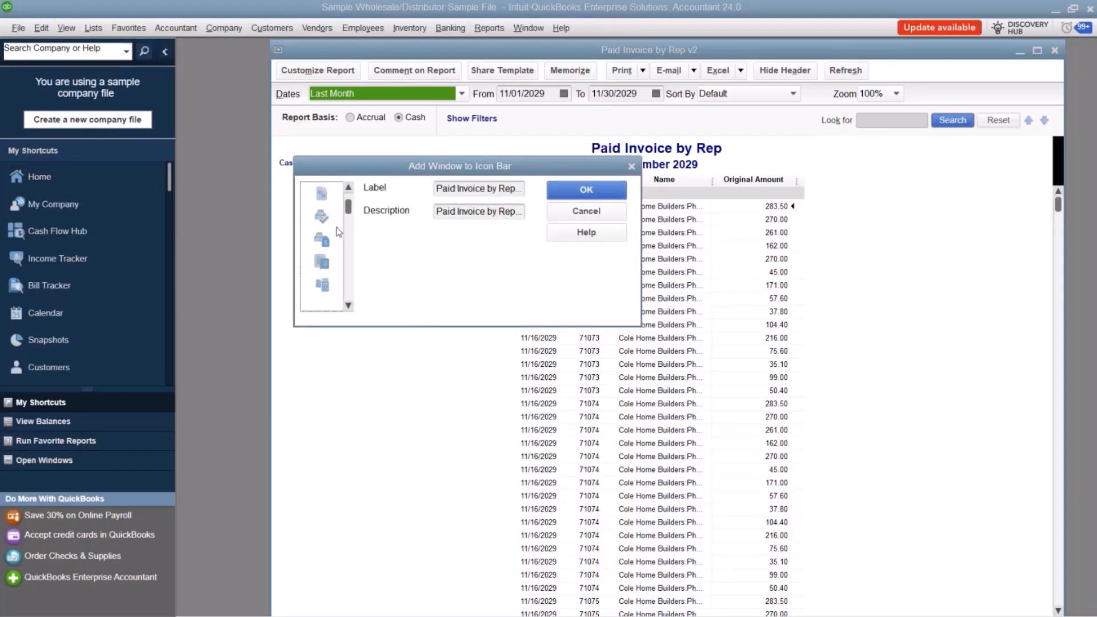
{"action": "scroll", "coordinate": [338, 229], "scroll_direction": "up", "scroll_amount": 2}
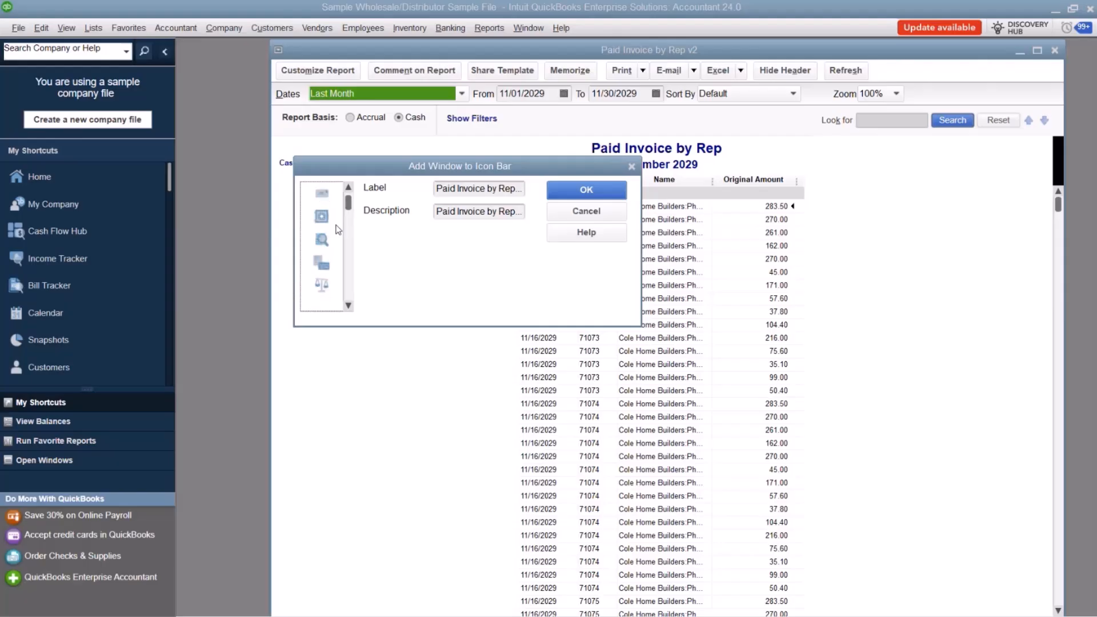
{"action": "left_click", "coordinate": [323, 220]}
{"action": "left_click", "coordinate": [445, 189]}
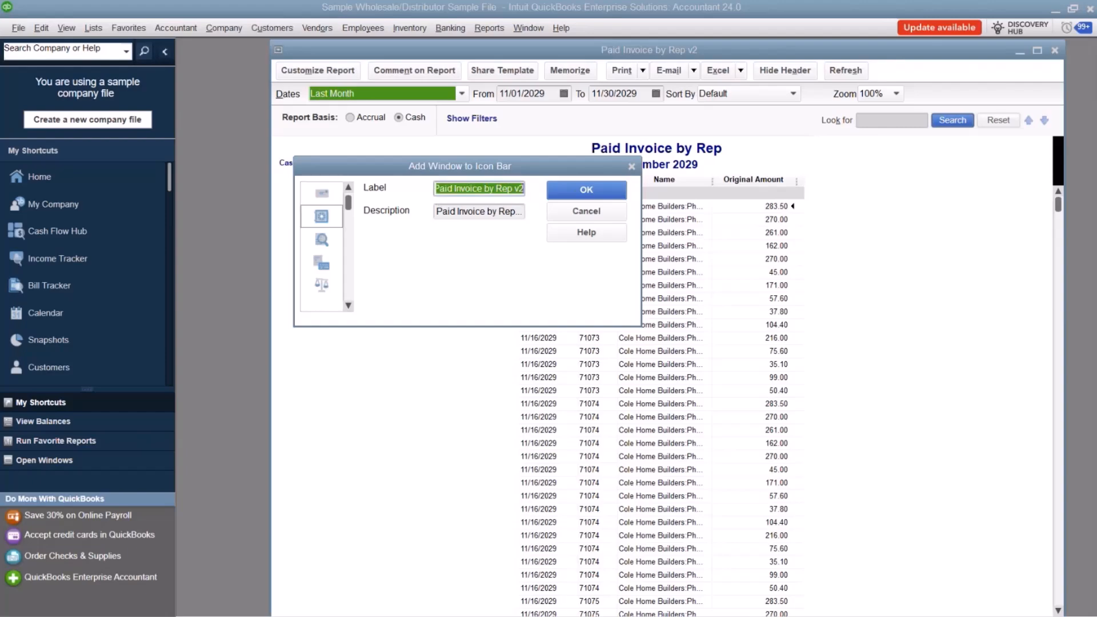
{"action": "key", "text": "BackSpace"}
{"action": "type", "text": "Invoic"}
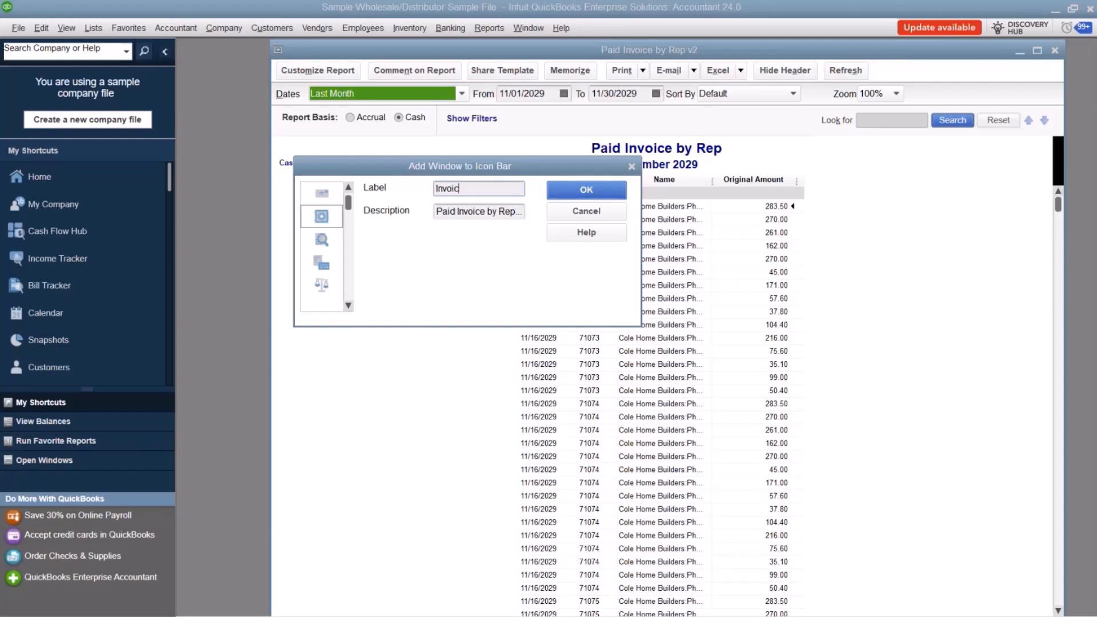
{"action": "type", "text": "e by Rep"}
{"action": "left_click", "coordinate": [583, 197]}
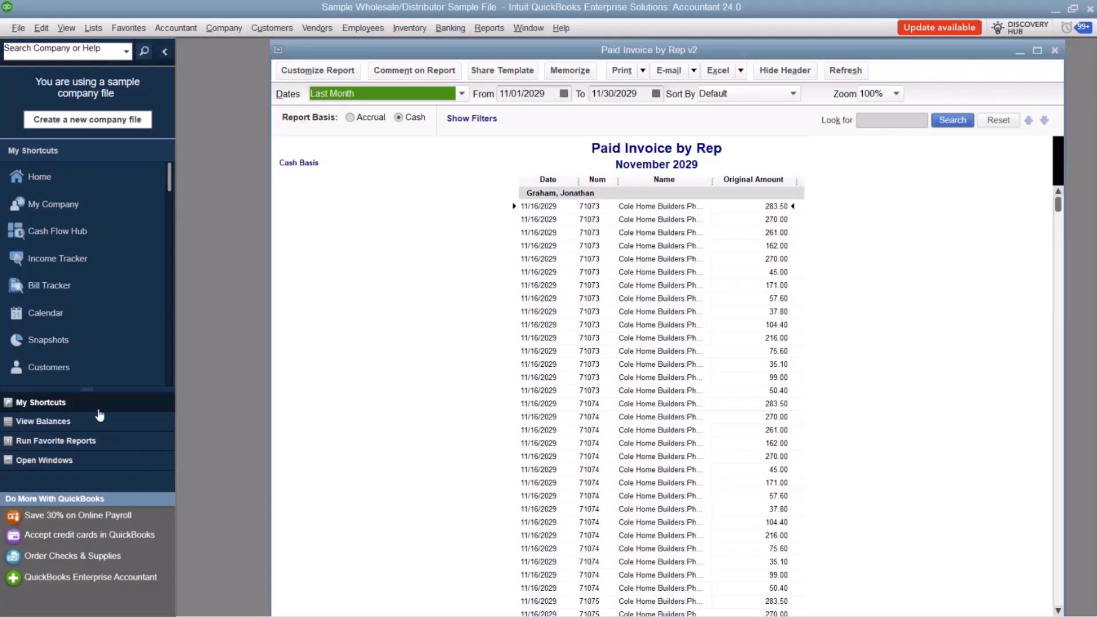
Locate the Invoice by Rep shortcut, close the open report, and reopen it from that shortcut to test it.
{"action": "scroll", "coordinate": [86, 362], "scroll_direction": "down", "scroll_amount": 10}
{"action": "scroll", "coordinate": [89, 297], "scroll_direction": "up", "scroll_amount": 10}
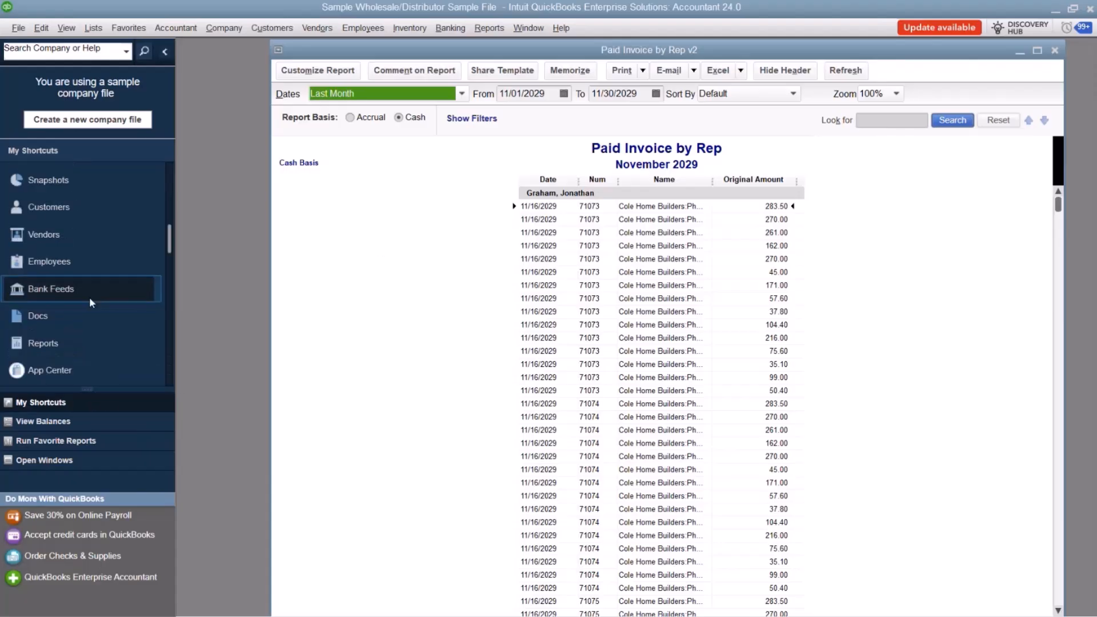
{"action": "scroll", "coordinate": [90, 299], "scroll_direction": "down", "scroll_amount": 10}
{"action": "scroll", "coordinate": [89, 286], "scroll_direction": "up", "scroll_amount": 1}
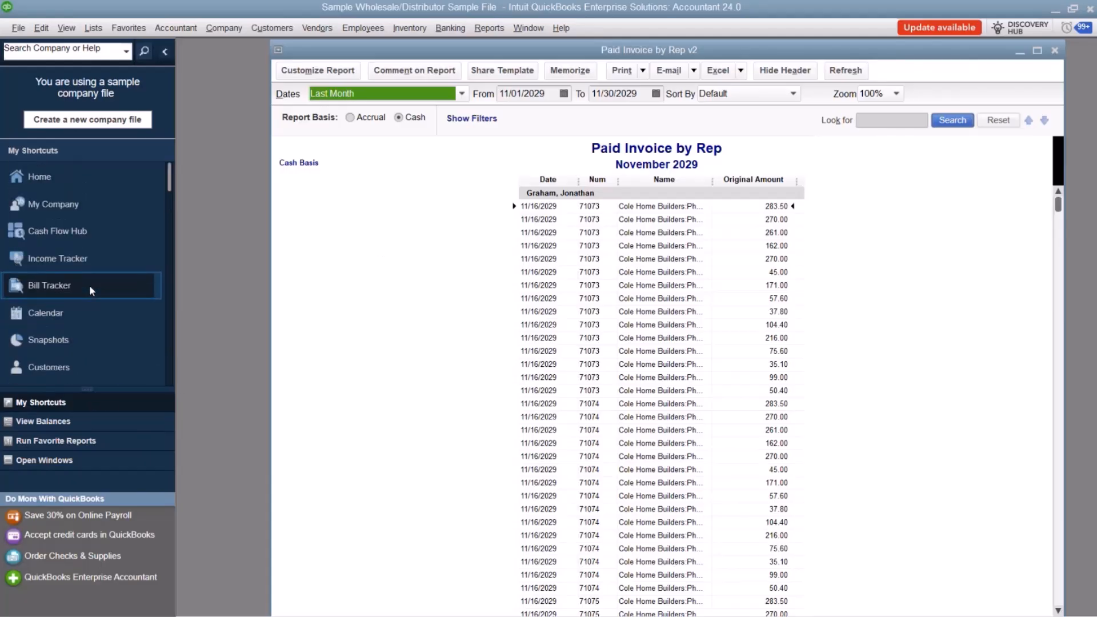
{"action": "scroll", "coordinate": [91, 280], "scroll_direction": "down", "scroll_amount": 2}
{"action": "scroll", "coordinate": [98, 269], "scroll_direction": "down", "scroll_amount": 3}
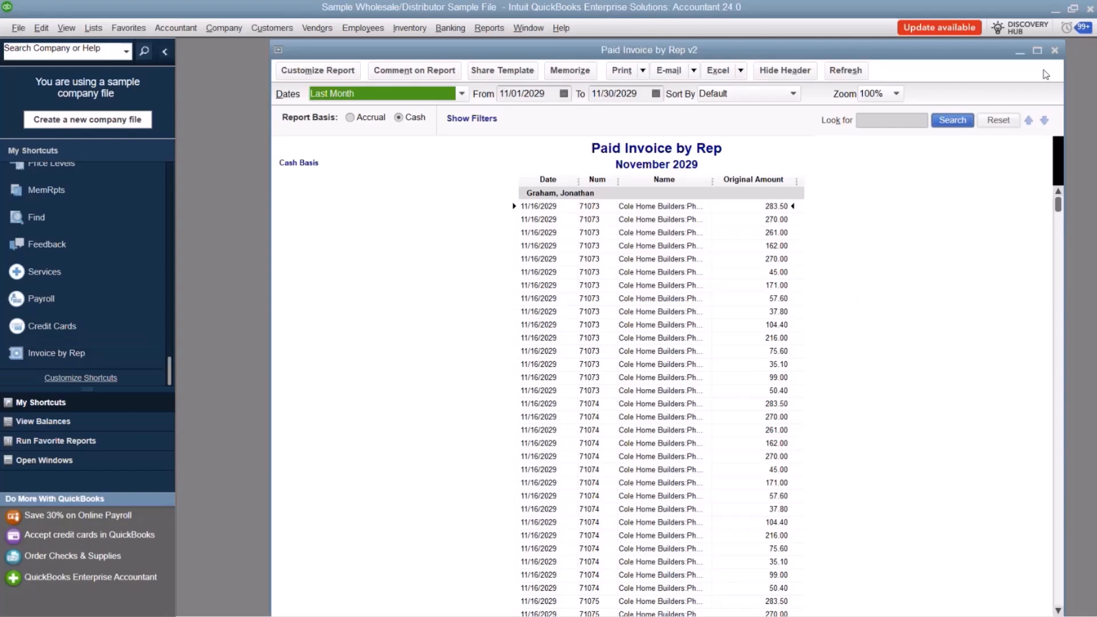
{"action": "left_click", "coordinate": [1054, 50]}
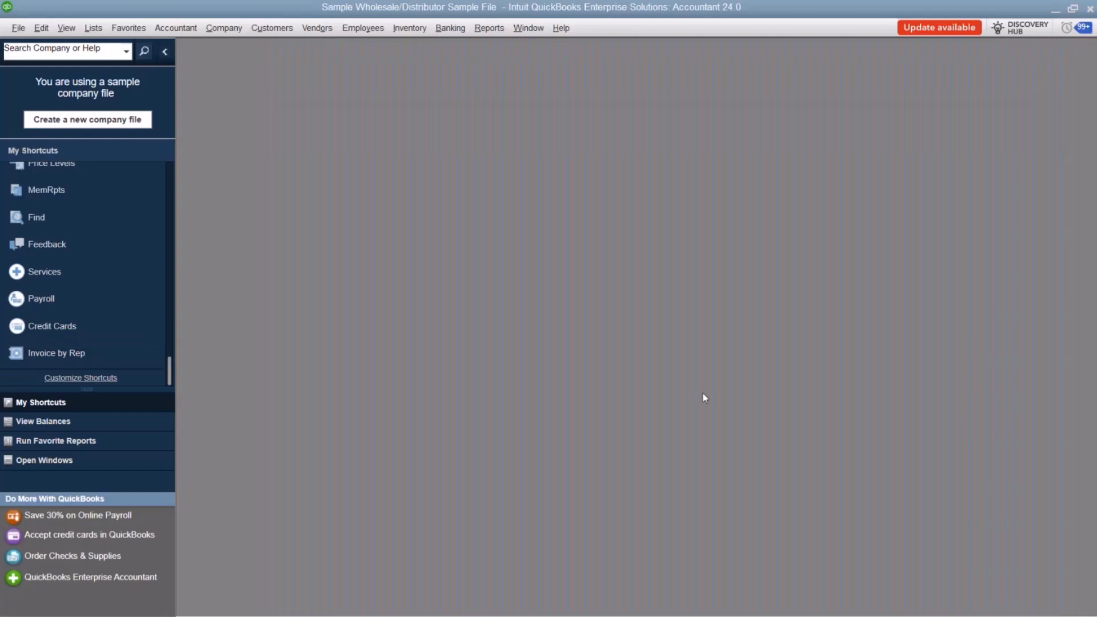
{"action": "left_click", "coordinate": [71, 352]}
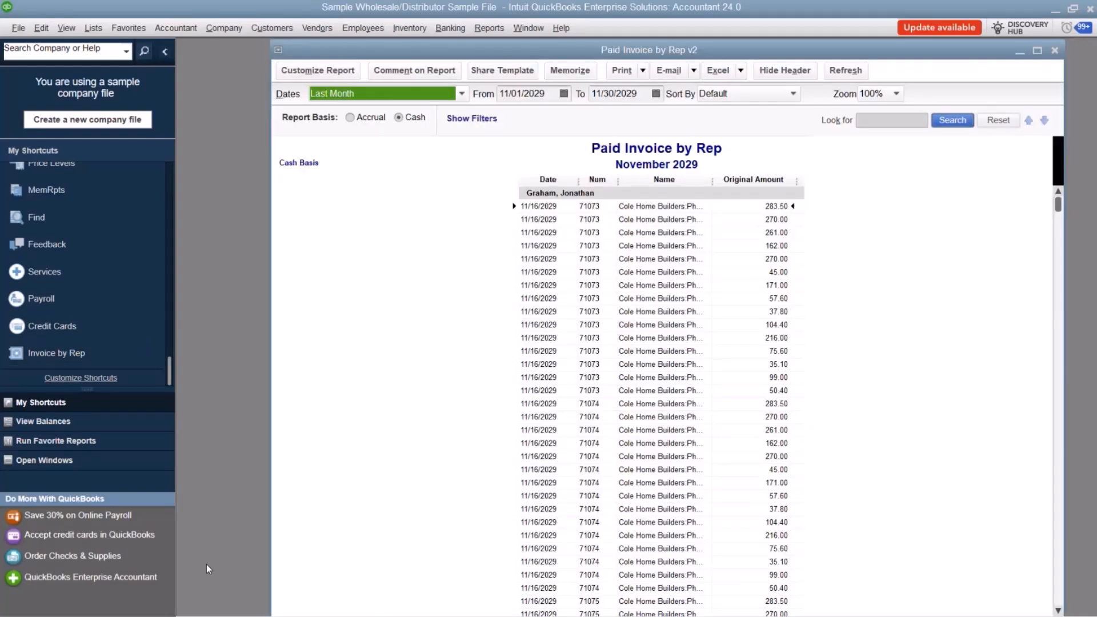